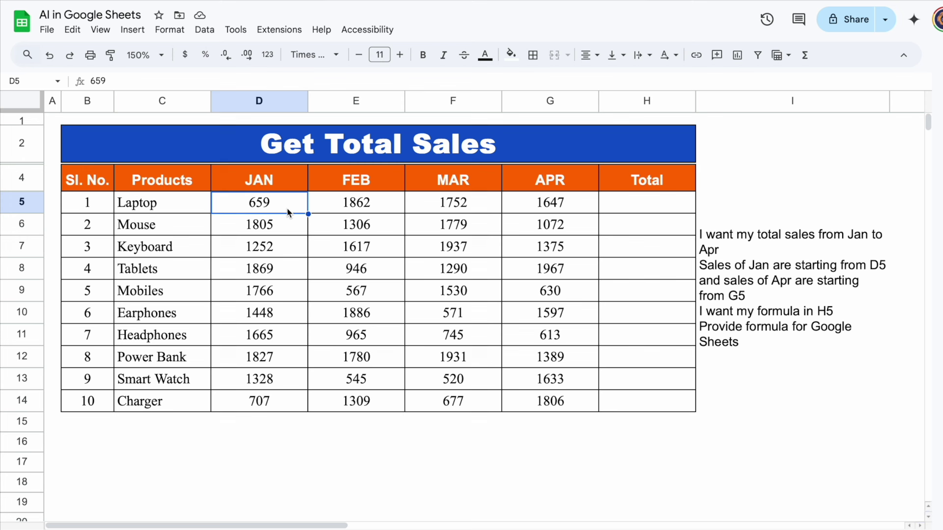
Copy the total sales request text beside the Get Total Sales table and submit it as a prompt in ChatGPT.
click(579, 214)
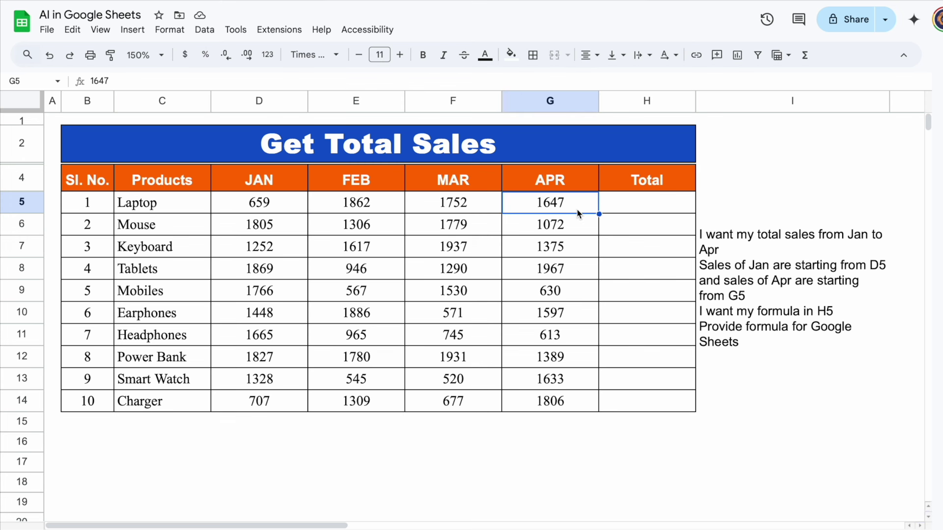
click(634, 212)
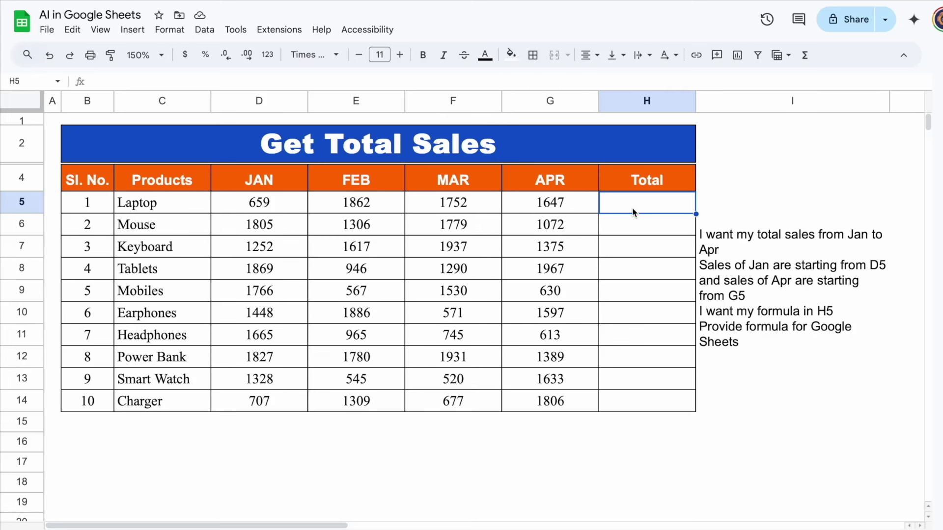
double_click(745, 349)
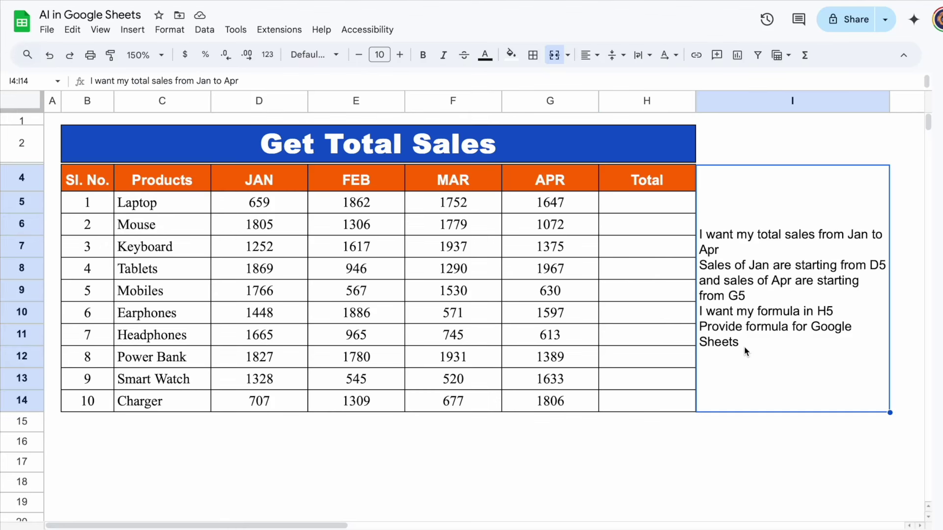
drag(732, 295, 693, 167)
key(ctrl+c)
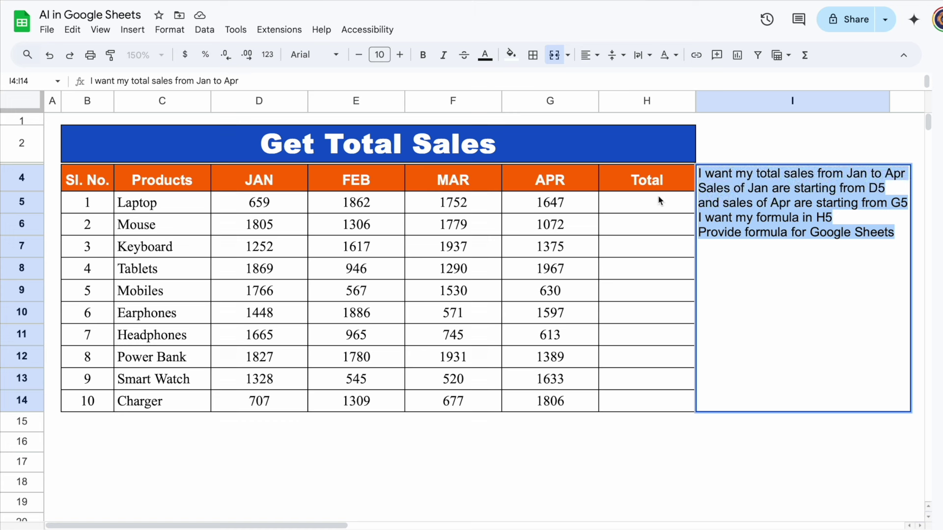
click(639, 206)
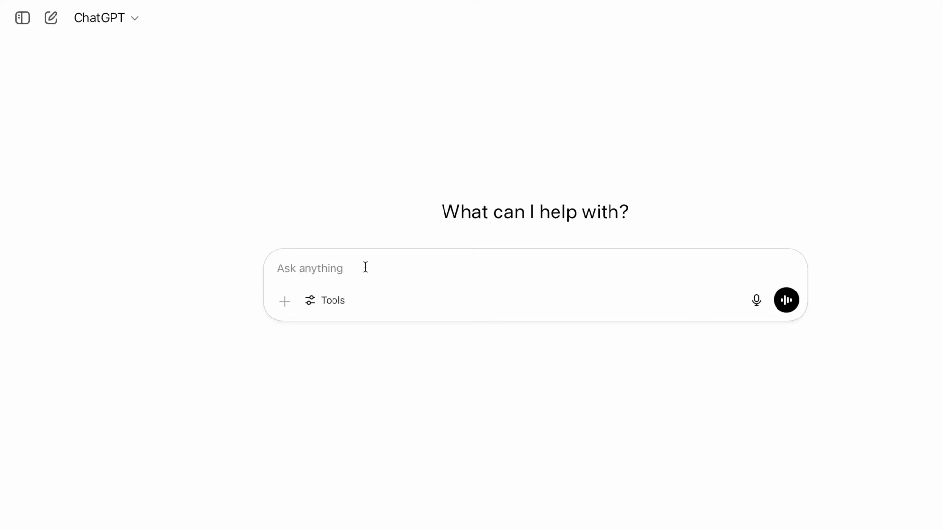
key(ctrl+v)
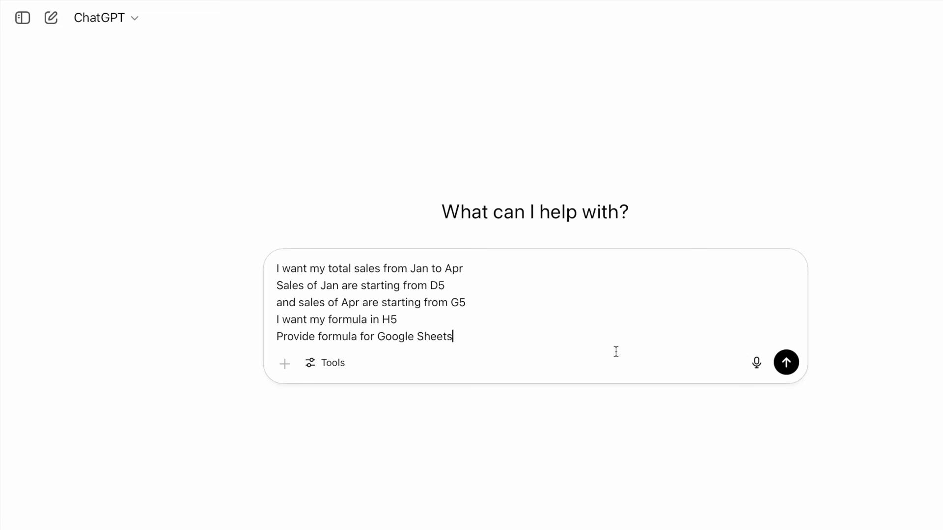
click(786, 364)
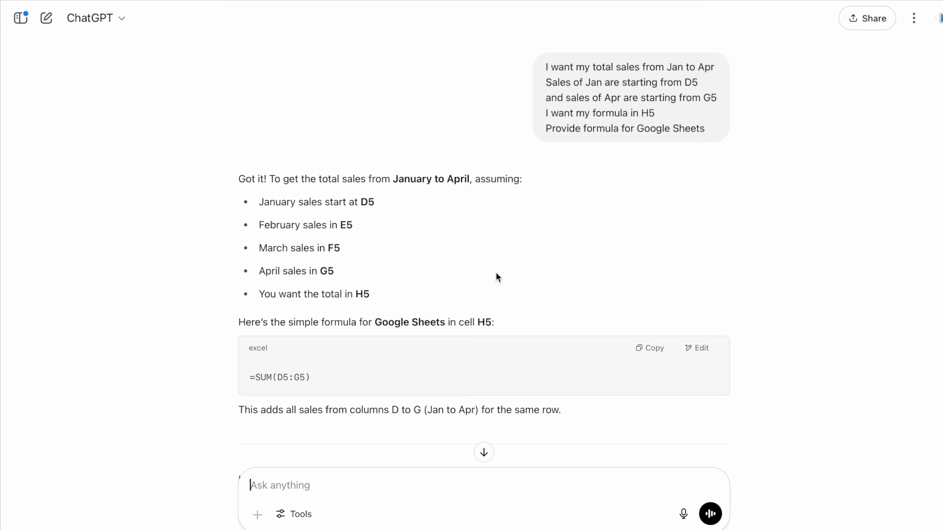
Copy the formula =SUM(D5:G5) from the ChatGPT answer and enter it in cell H5 of the Google Sheets table.
click(654, 349)
key(ctrl+Tab)
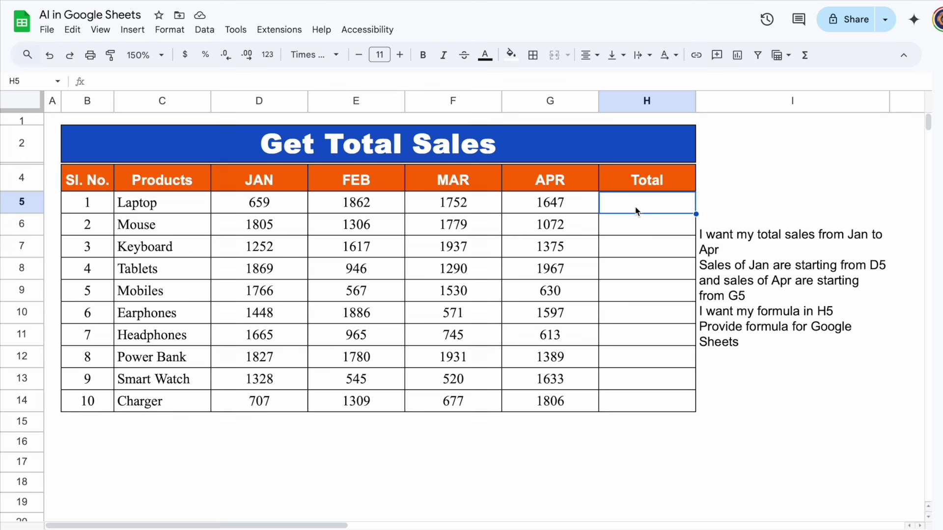
click(534, 82)
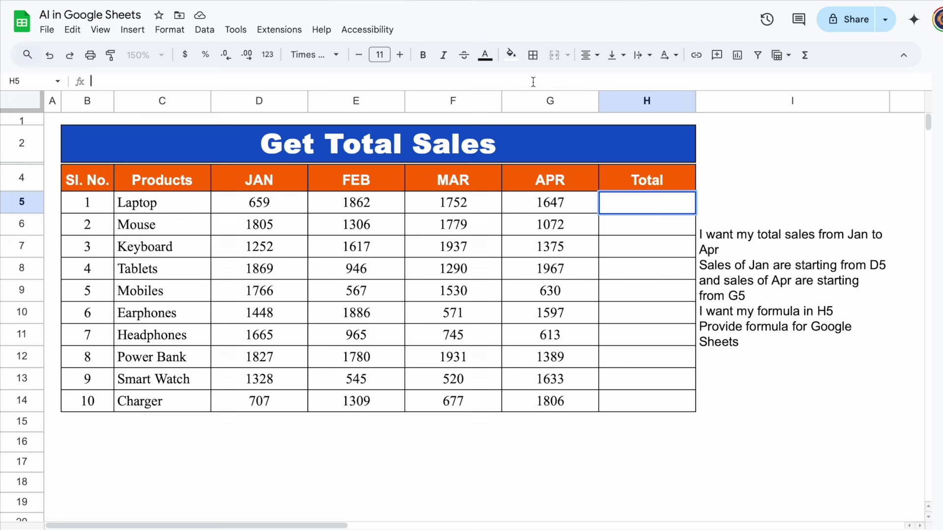
key(ctrl+v)
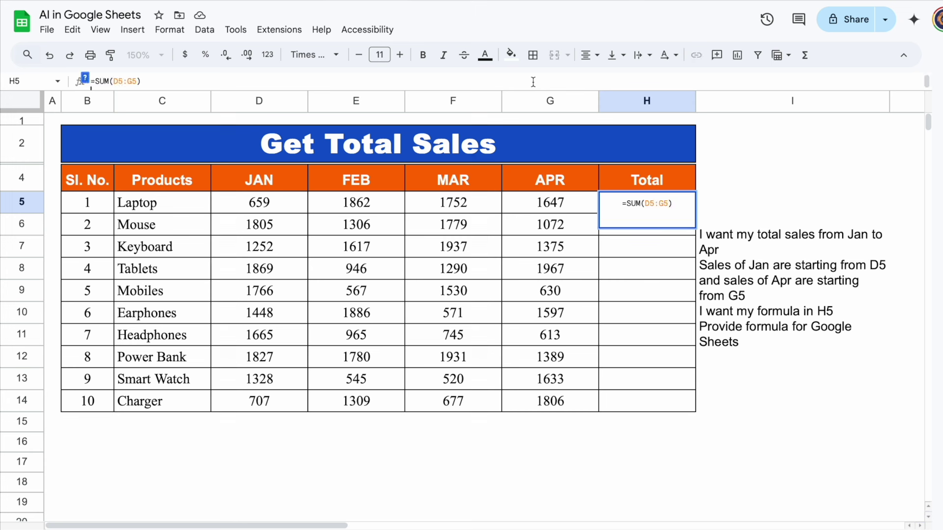
key(Return)
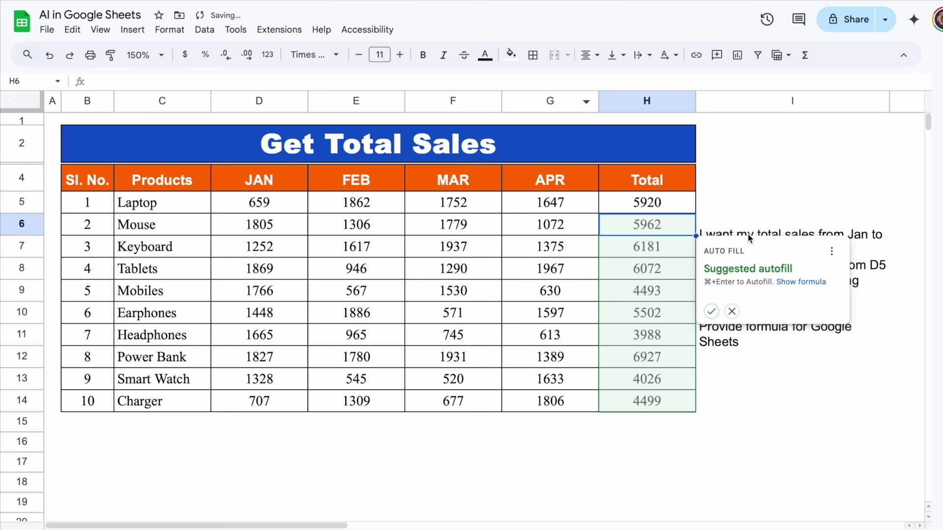
Accept the suggested autofill for the remaining Total cells through H14 and check the formula in H5.
click(711, 312)
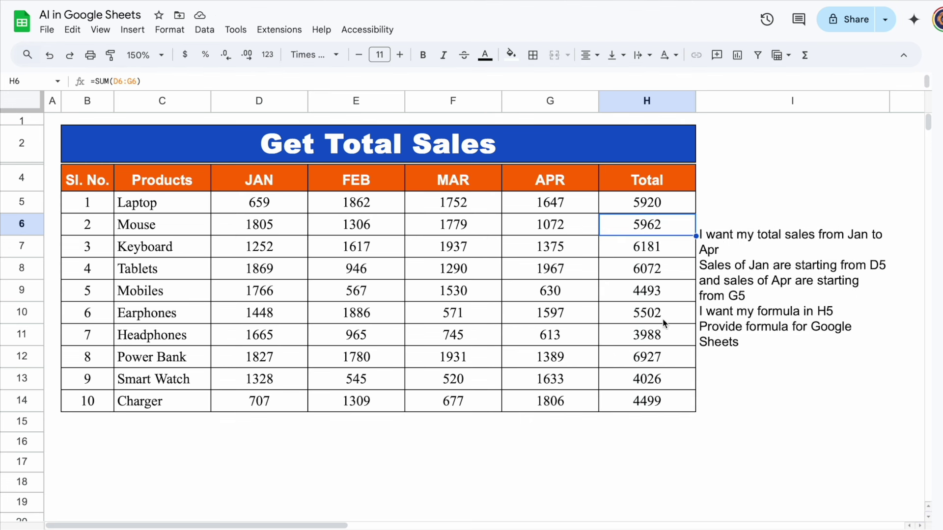
double_click(667, 204)
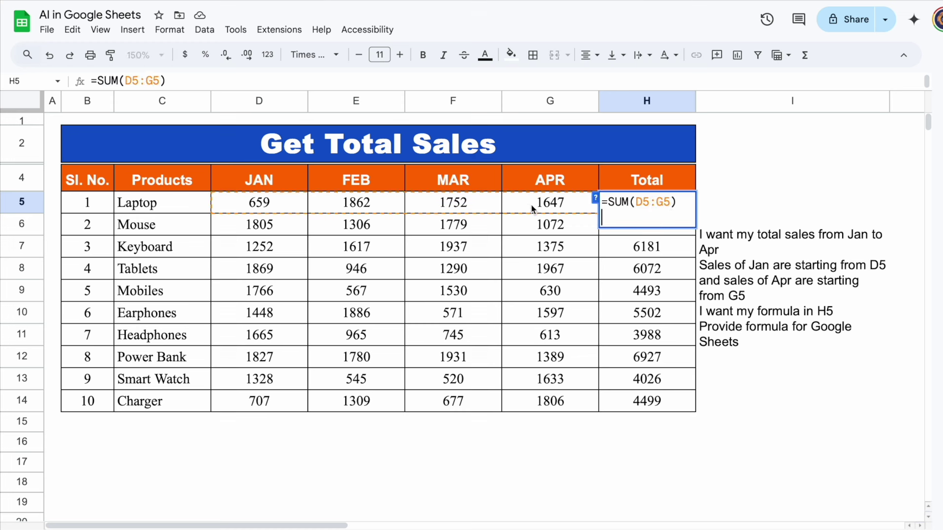
key(Return)
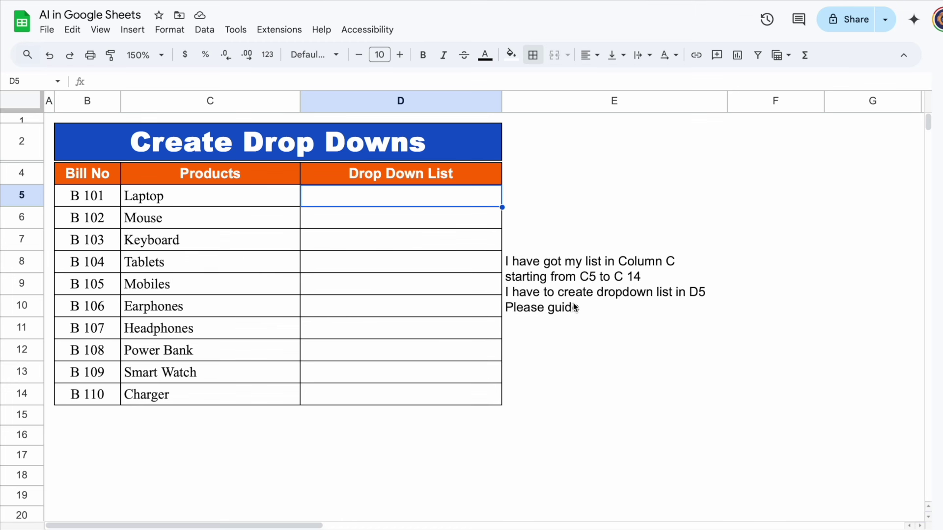
click(239, 101)
click(249, 195)
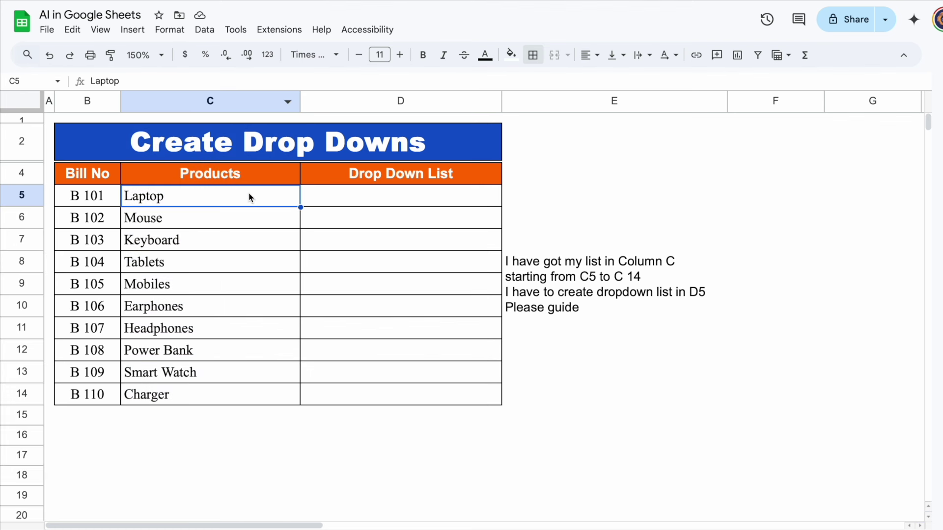
click(233, 398)
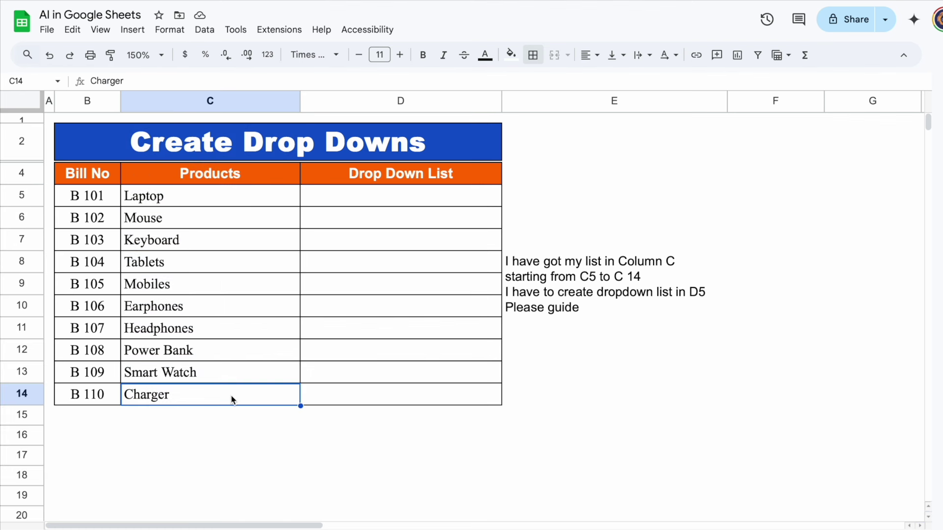
click(223, 196)
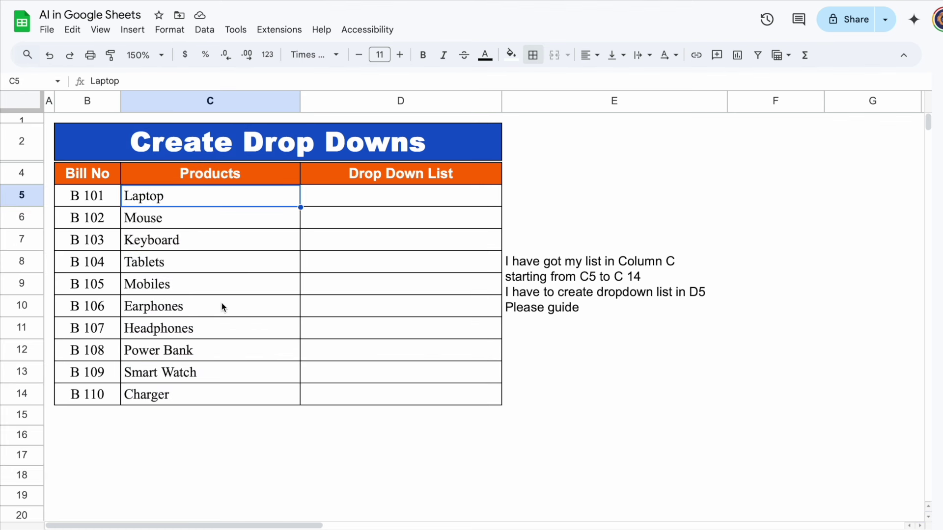
click(229, 402)
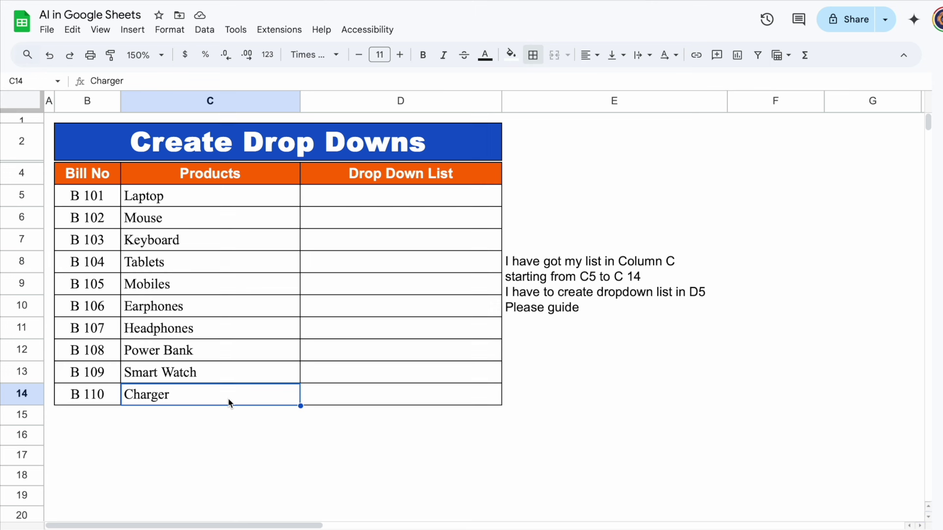
click(379, 204)
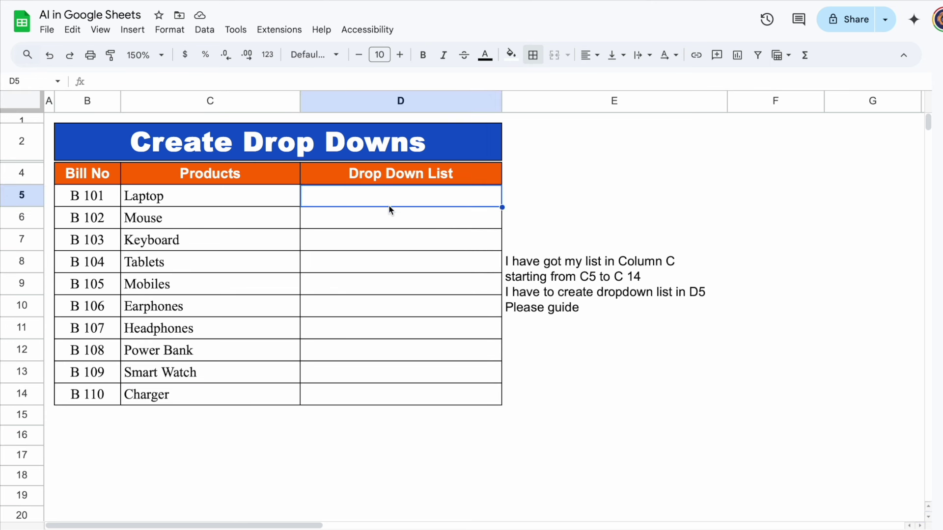
Copy the dropdown request text beside the Create Drop Downs table and submit it as a prompt in ChatGPT.
double_click(584, 310)
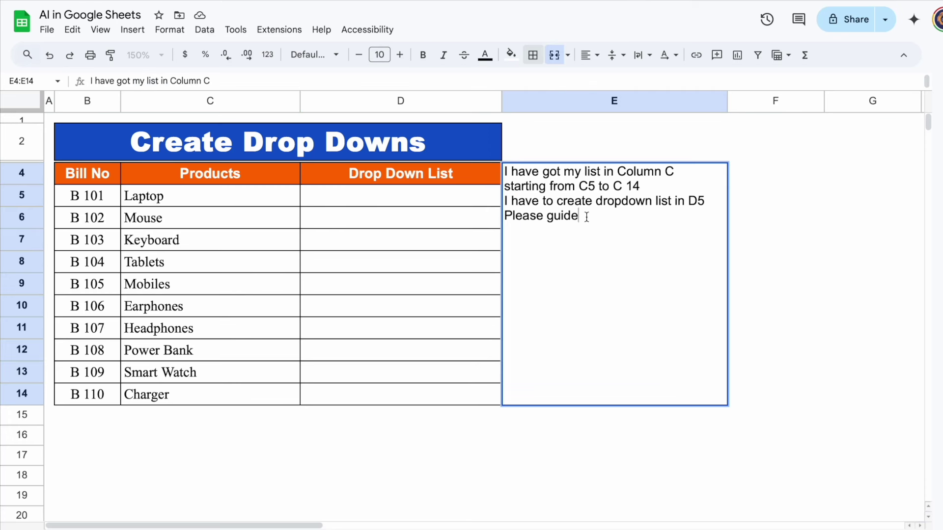
drag(587, 217, 503, 170)
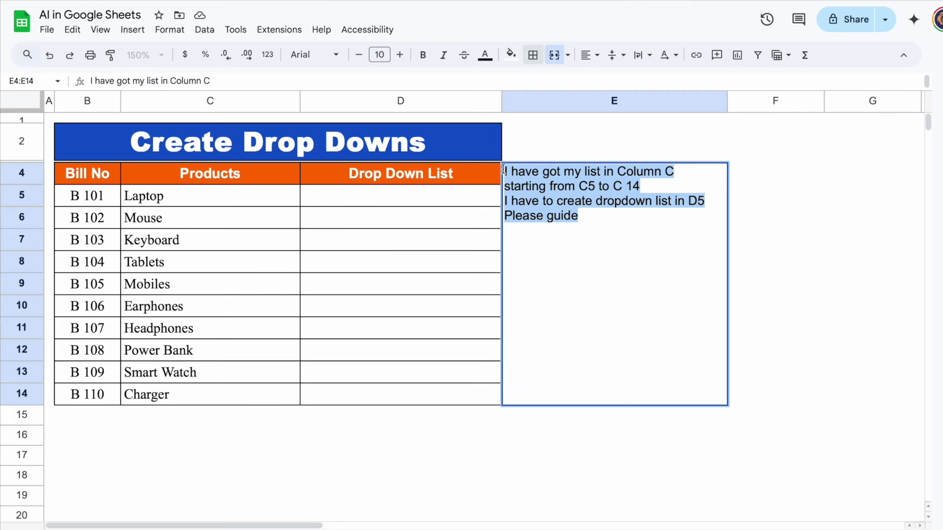
click(415, 206)
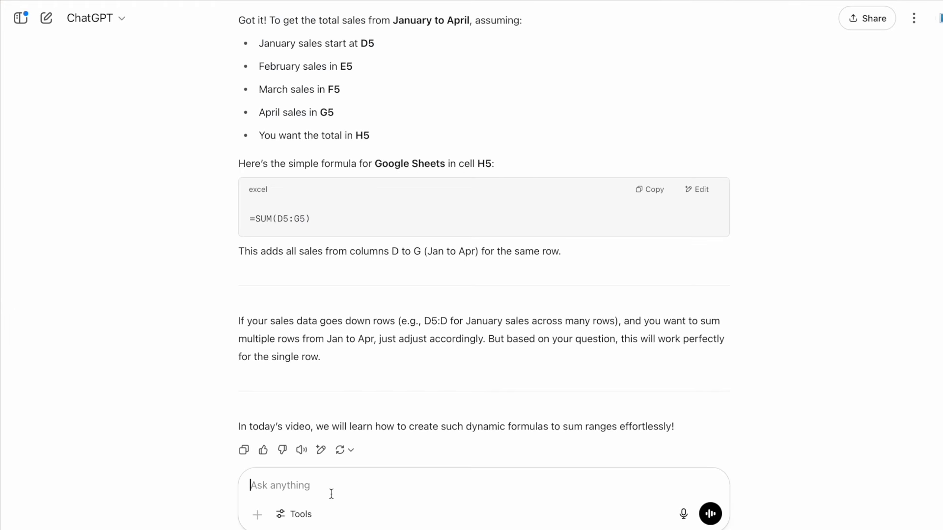
key(super+v)
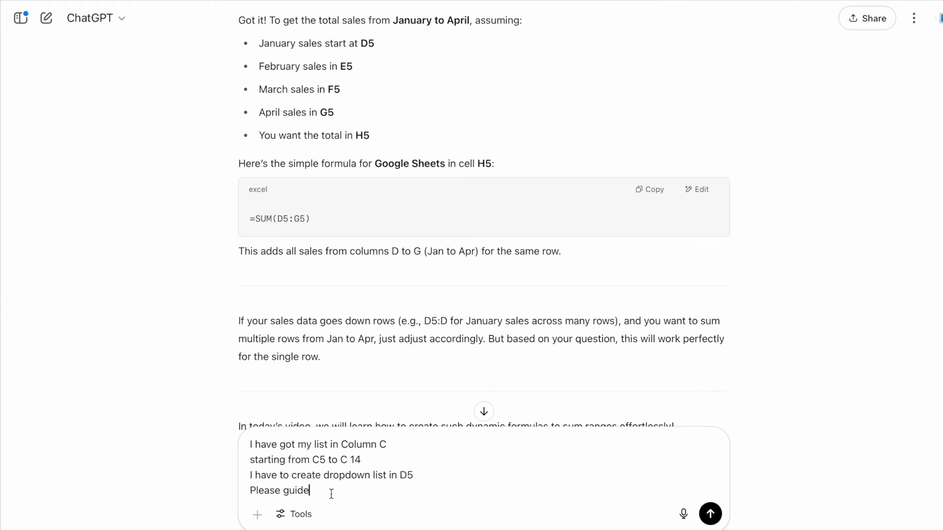
click(712, 514)
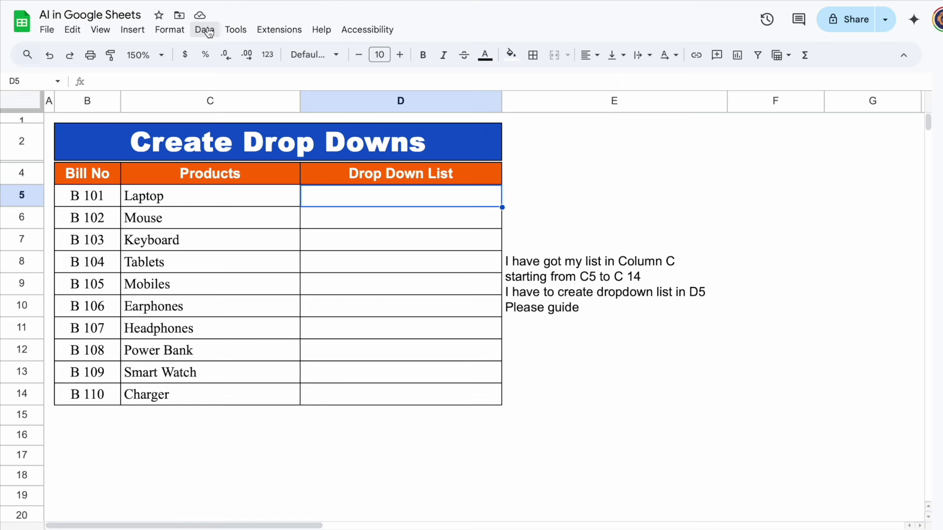
In Google Sheets, add a data validation rule to cell D5 with the criteria Dropdown (from a range).
click(209, 33)
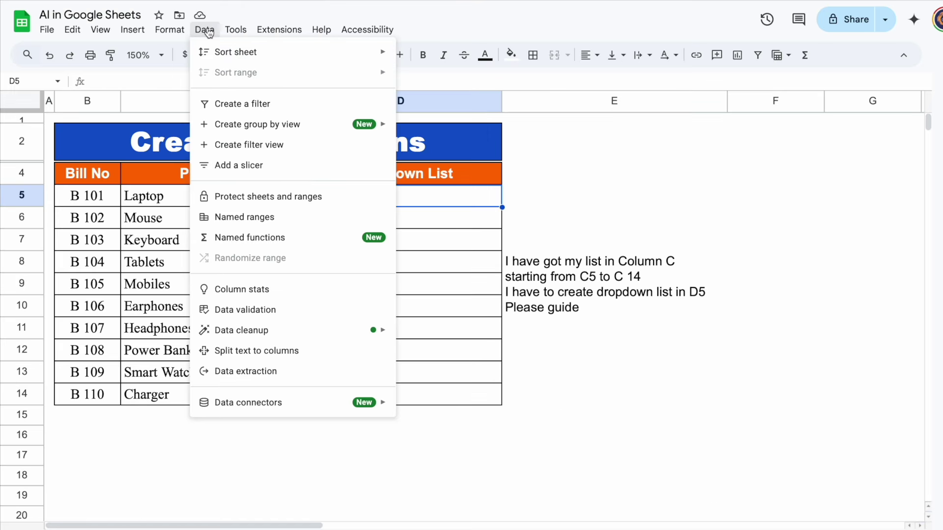
click(240, 310)
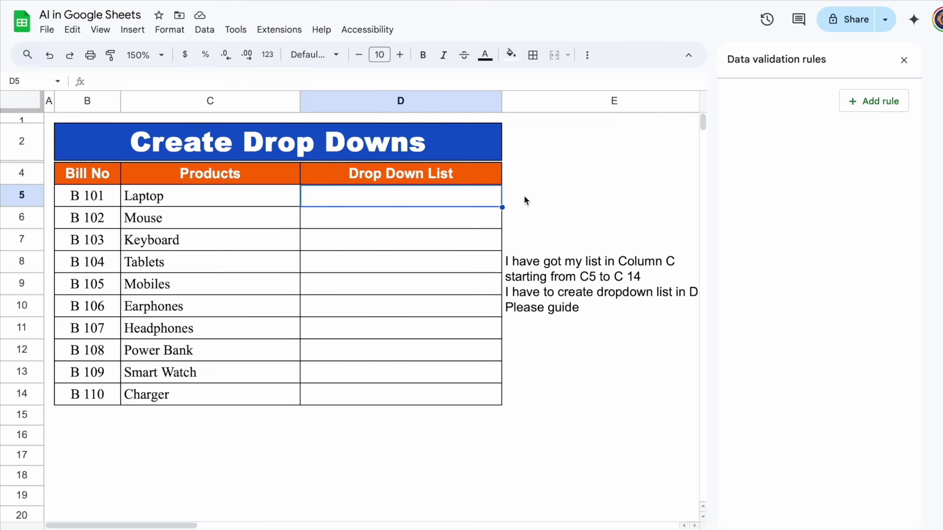
click(881, 102)
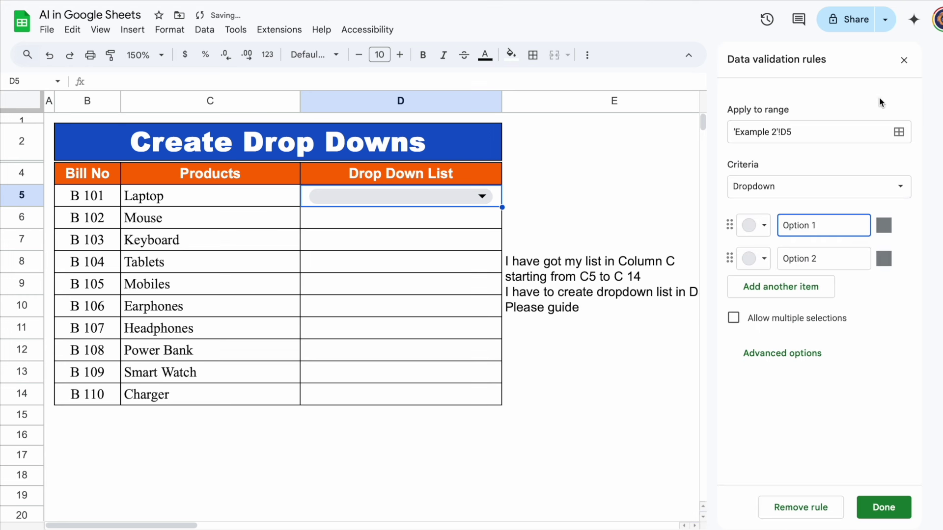
click(743, 0)
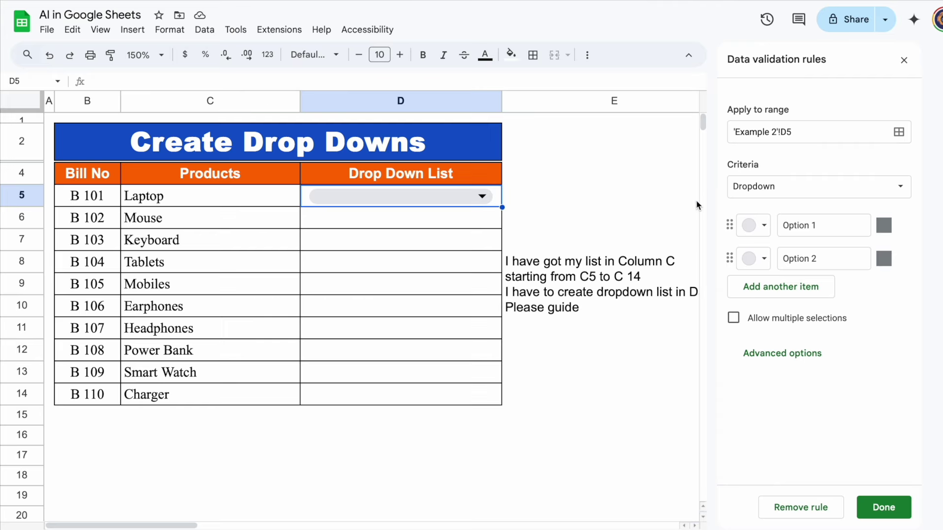
click(900, 188)
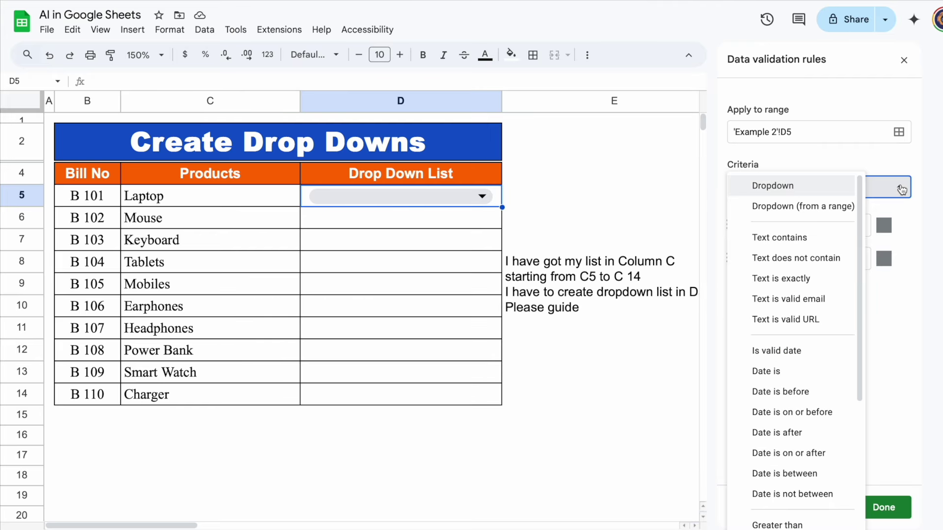
click(826, 206)
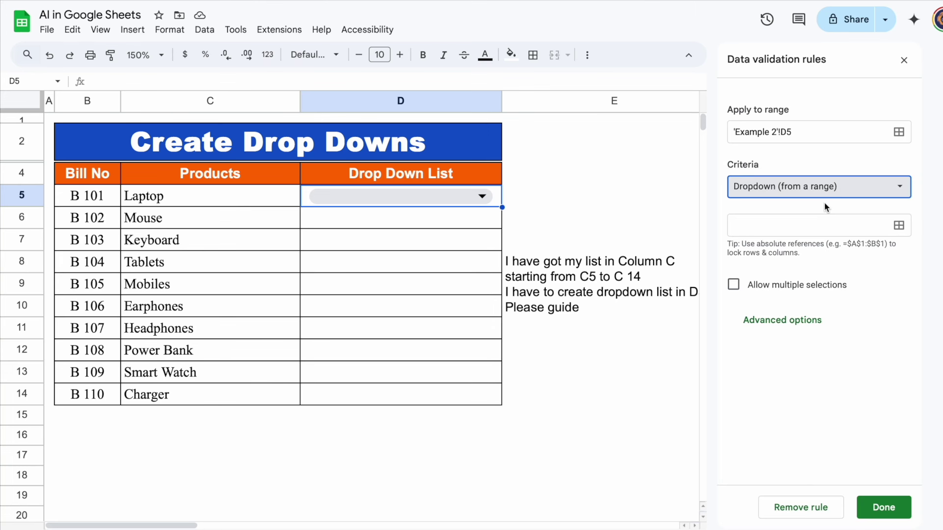
click(734, 227)
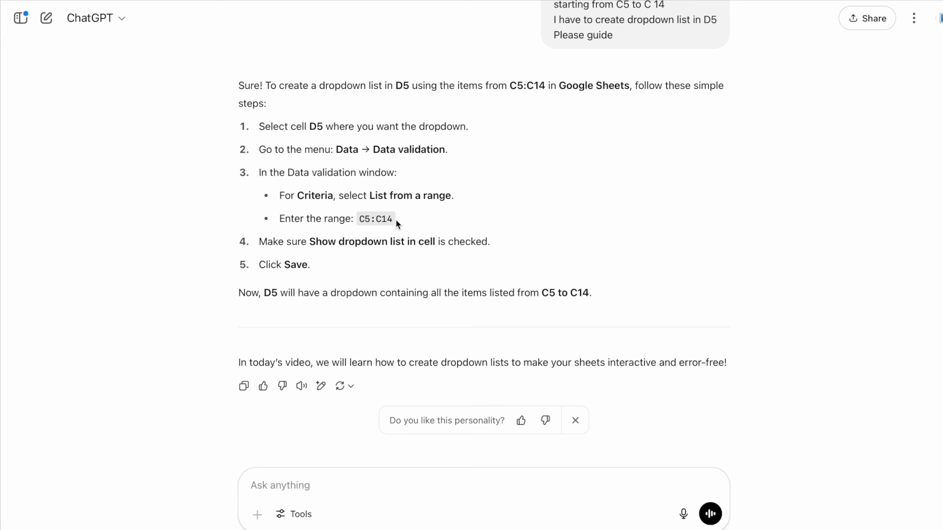
Copy the range C5:C14 from the ChatGPT answer, set it as the D5 dropdown's source range and save the rule.
drag(394, 219, 361, 218)
key(ctrl+c)
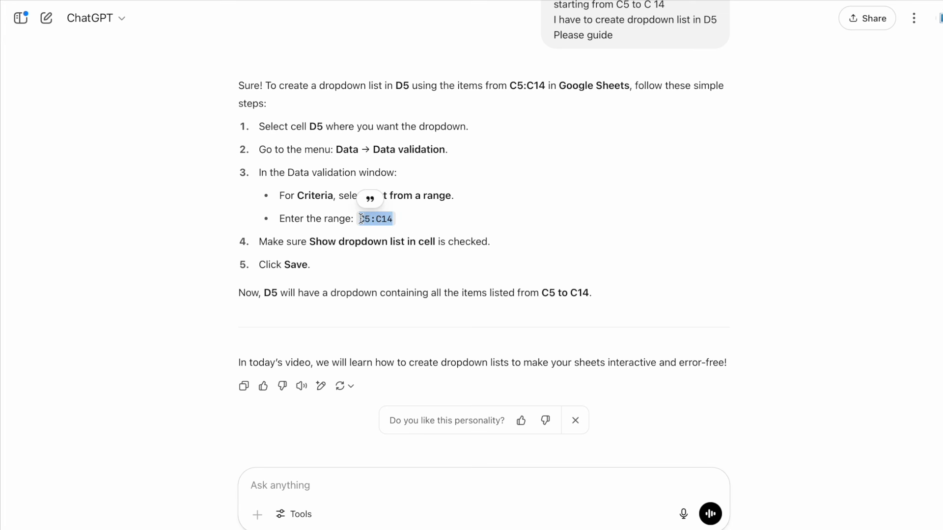
click(450, 216)
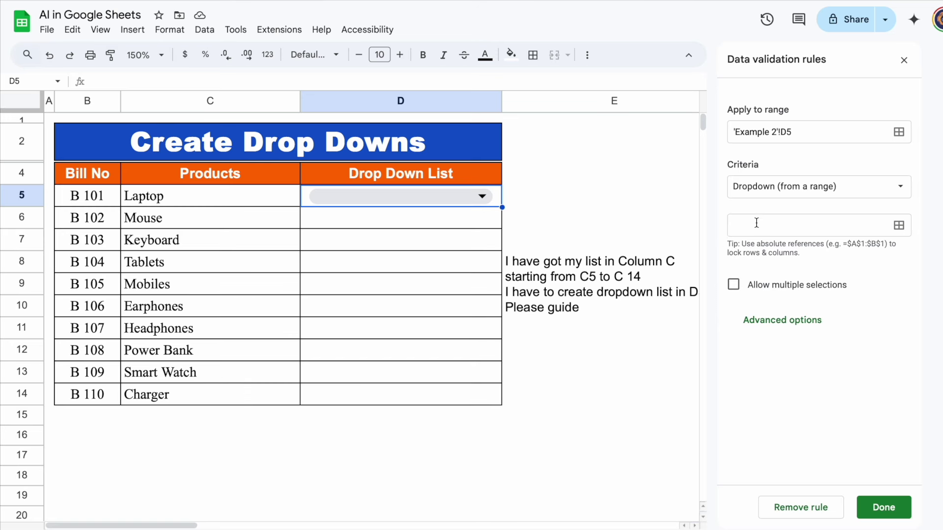
click(757, 223)
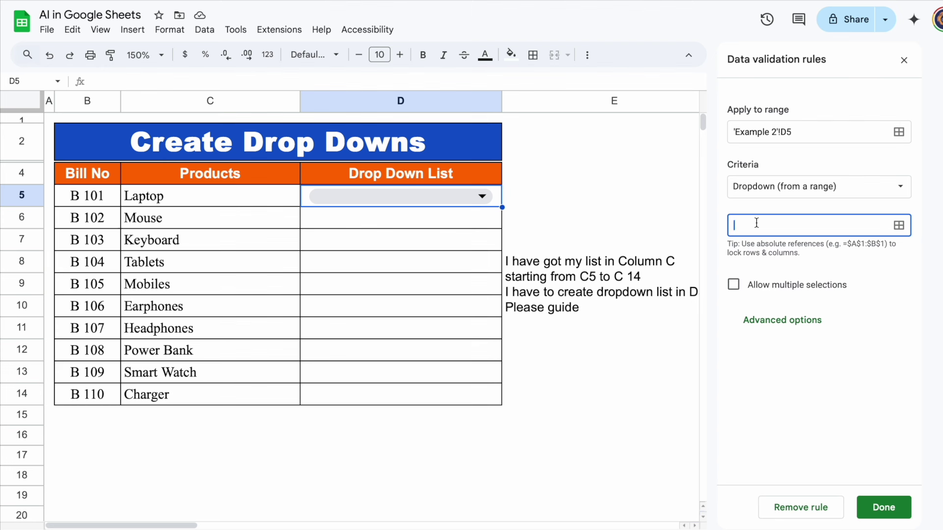
key(ctrl+v)
click(883, 507)
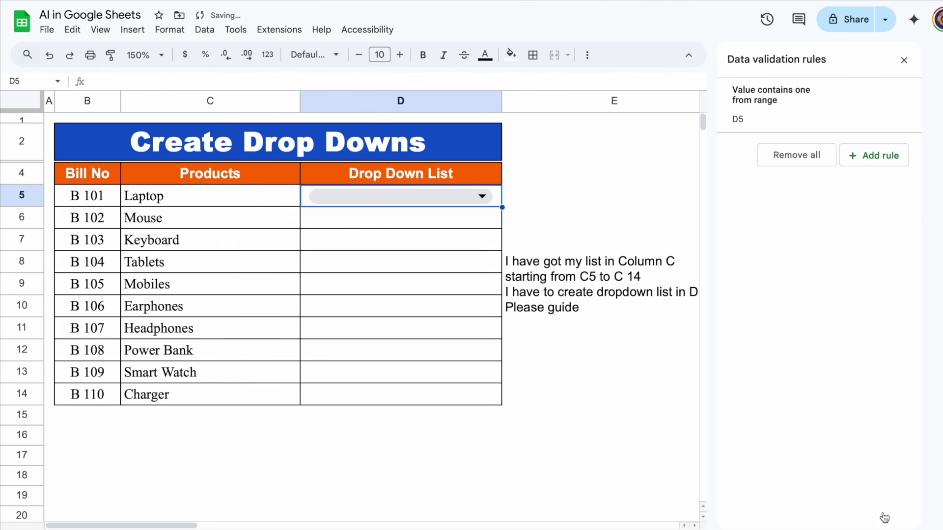
Check the D5 dropdown's options, extend it down through D14 and check the dropdowns in the filled cells.
click(484, 197)
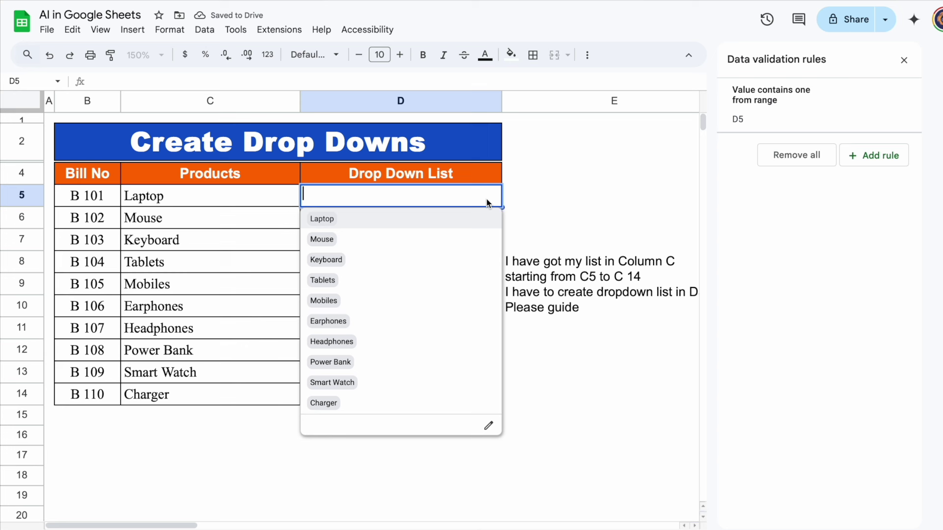
click(523, 204)
click(335, 204)
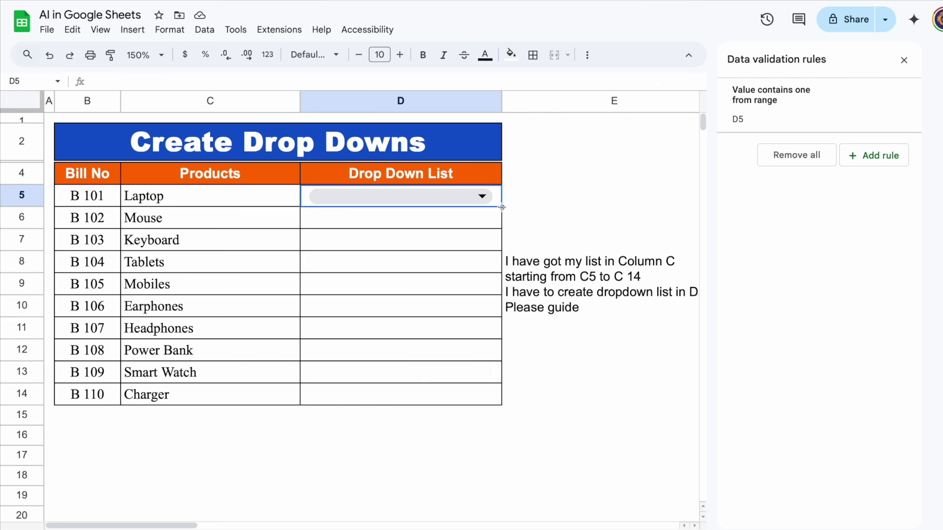
drag(502, 207, 502, 405)
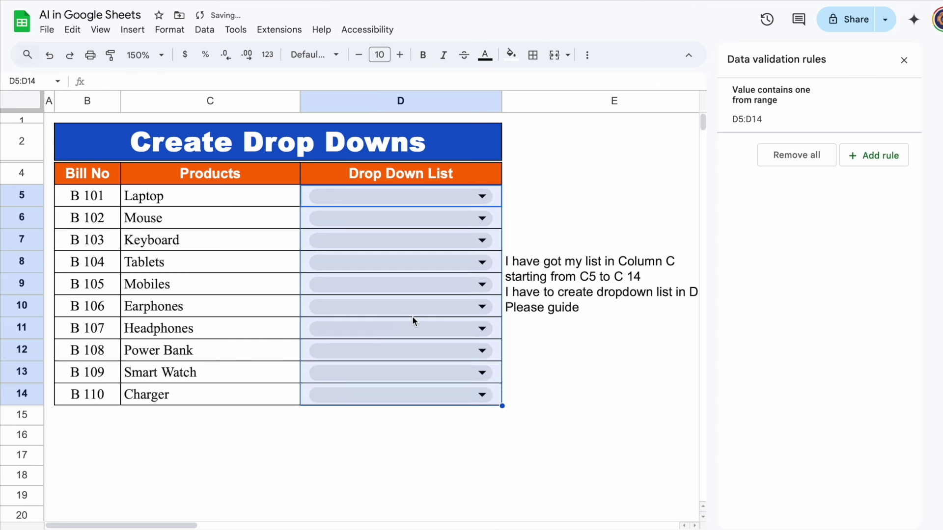
click(355, 284)
click(375, 260)
click(384, 243)
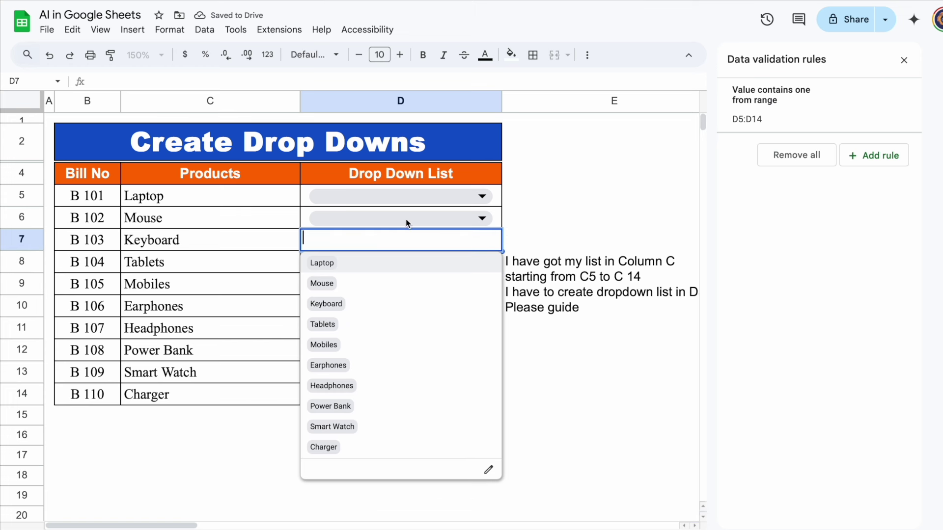
click(407, 218)
click(543, 185)
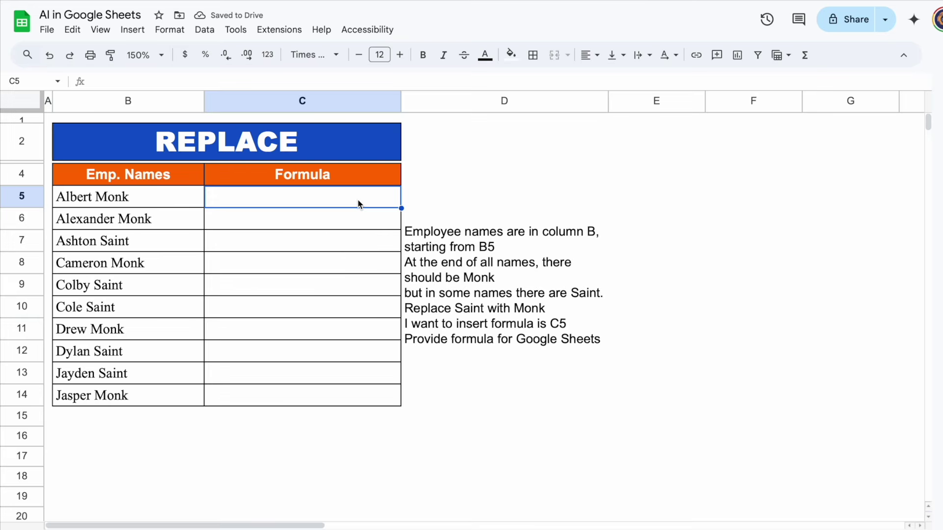
Examine the employee surnames in column B of the REPLACE table, the request text beside it and the target cell C5.
click(518, 235)
click(128, 101)
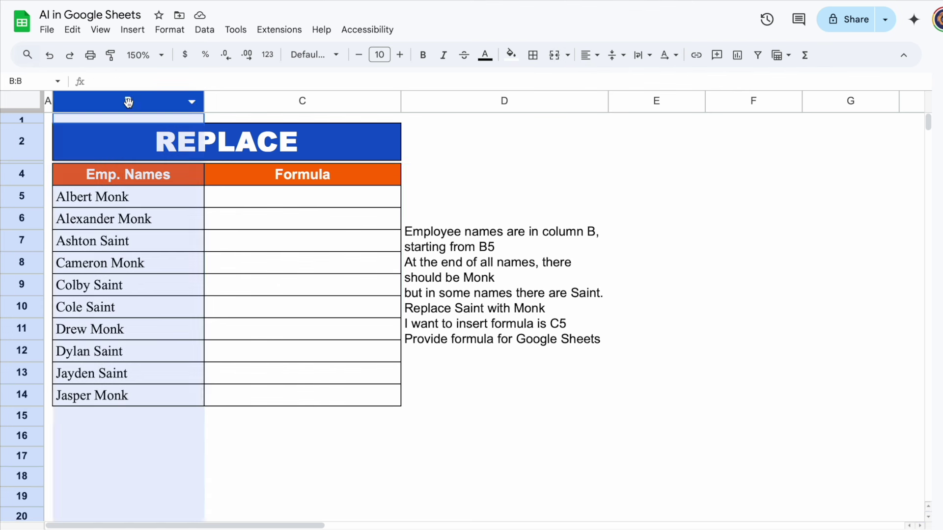
click(145, 201)
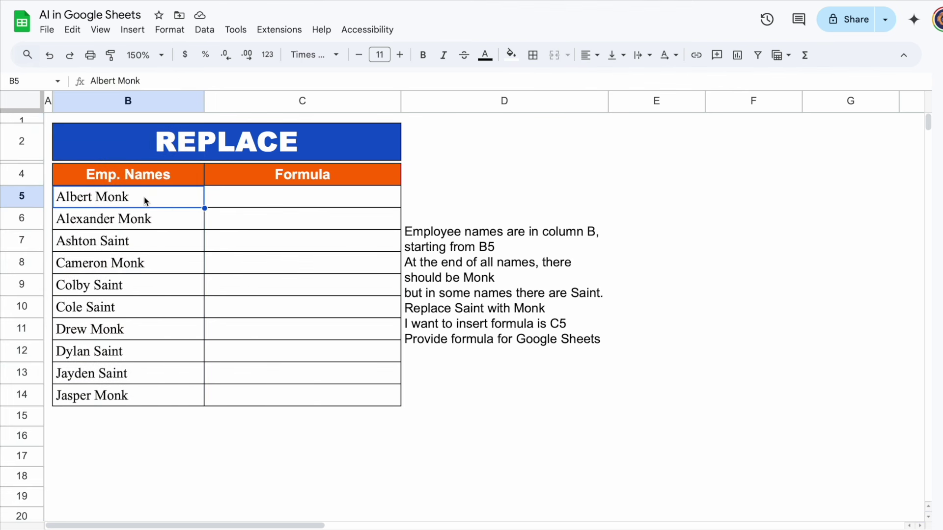
click(167, 228)
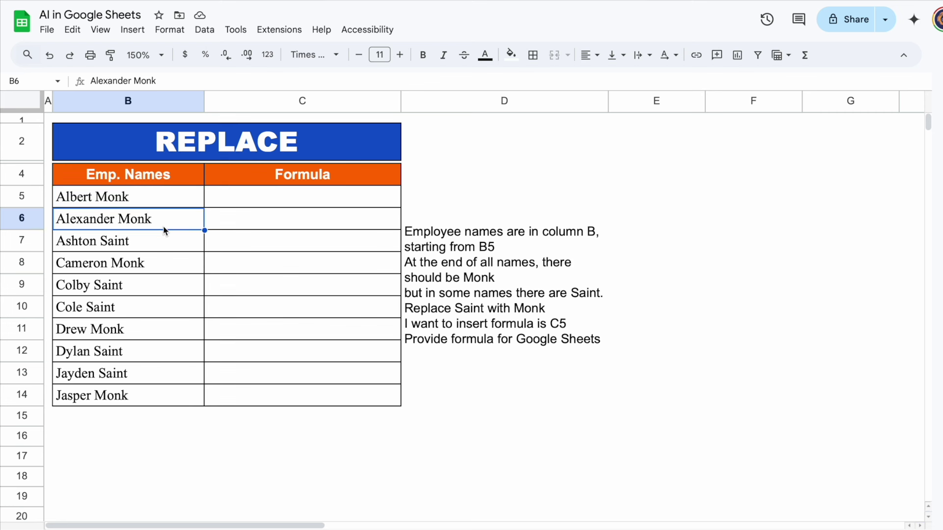
click(166, 252)
click(176, 280)
click(178, 301)
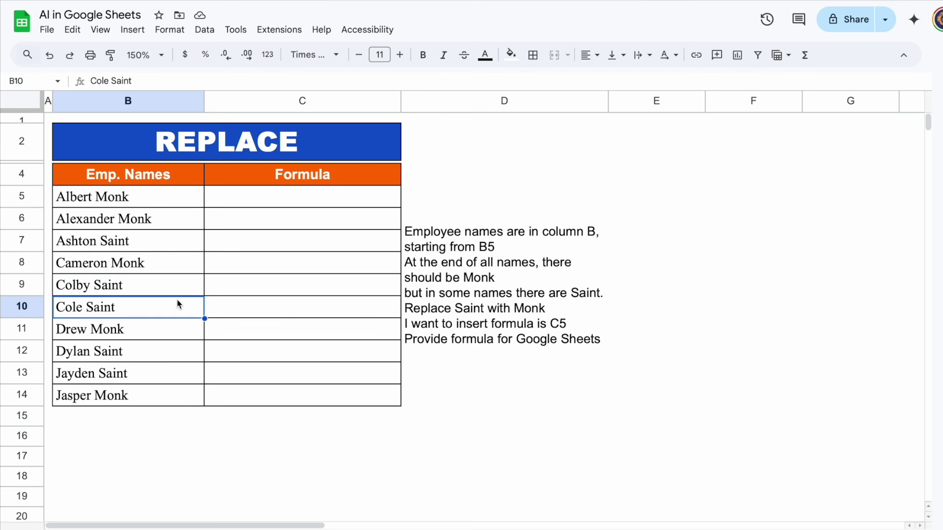
click(178, 293)
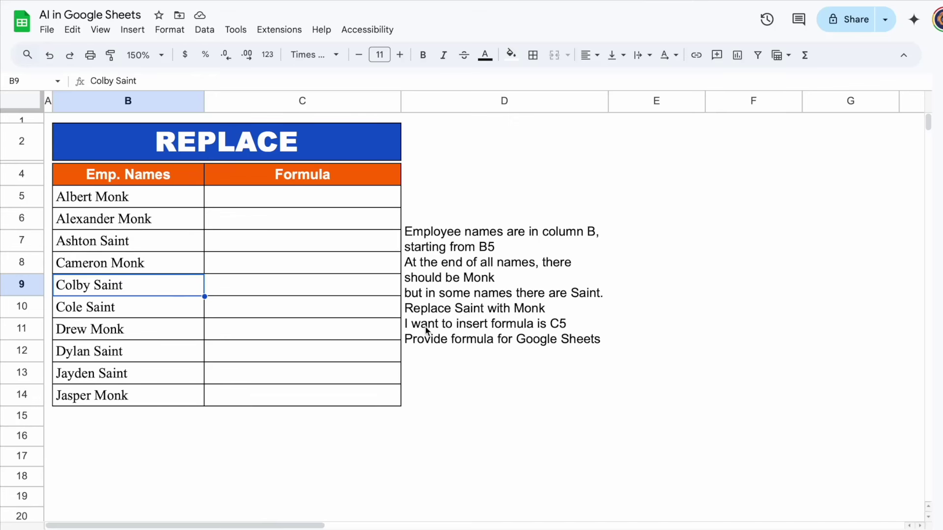
click(345, 206)
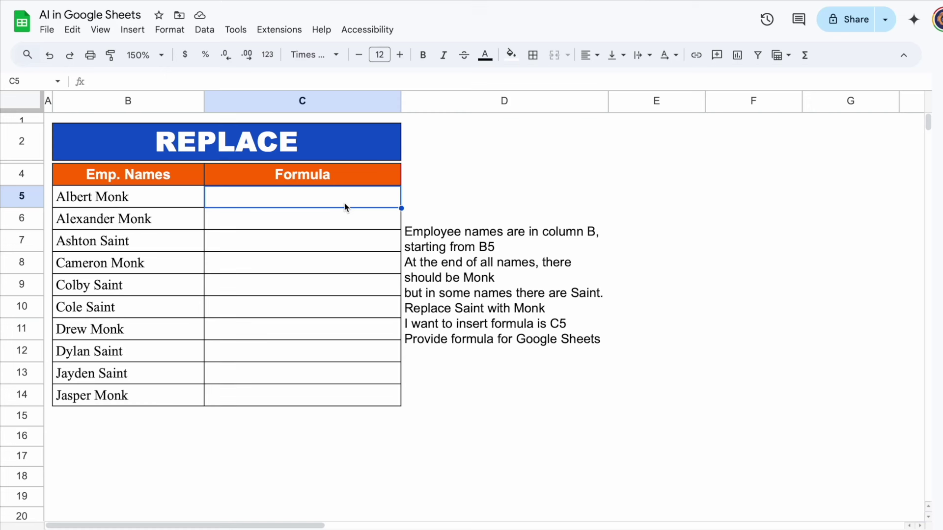
Copy the surname replacement request beside the REPLACE table and submit it as a prompt in ChatGPT.
double_click(490, 268)
drag(618, 244, 399, 172)
key(ctrl+c)
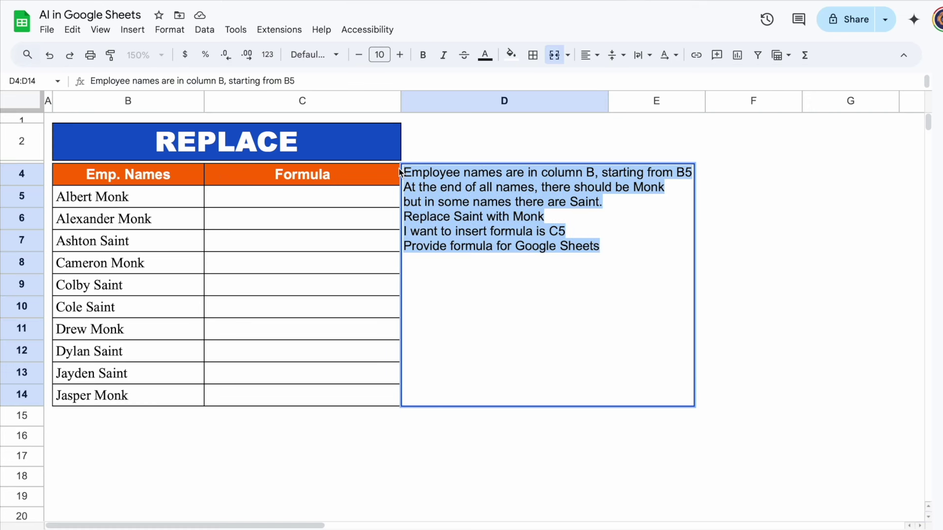
click(319, 207)
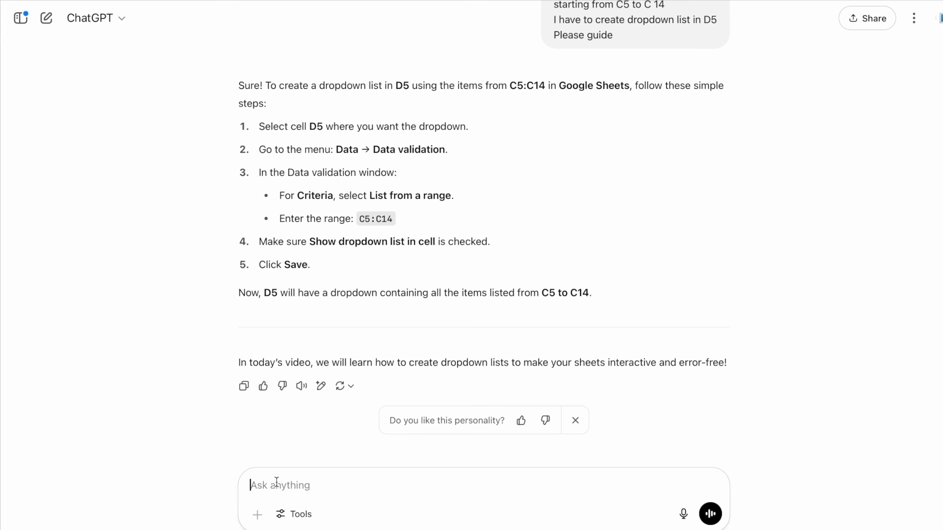
key(ctrl+v)
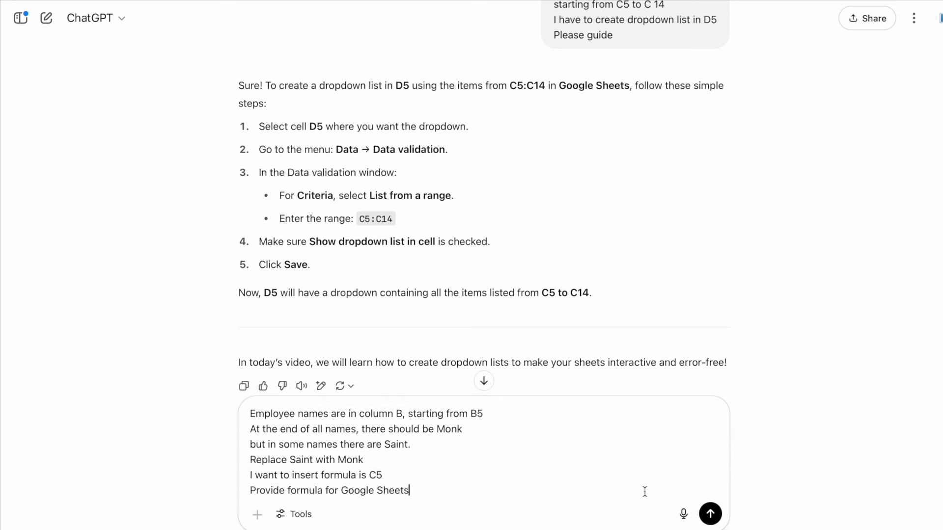
click(711, 519)
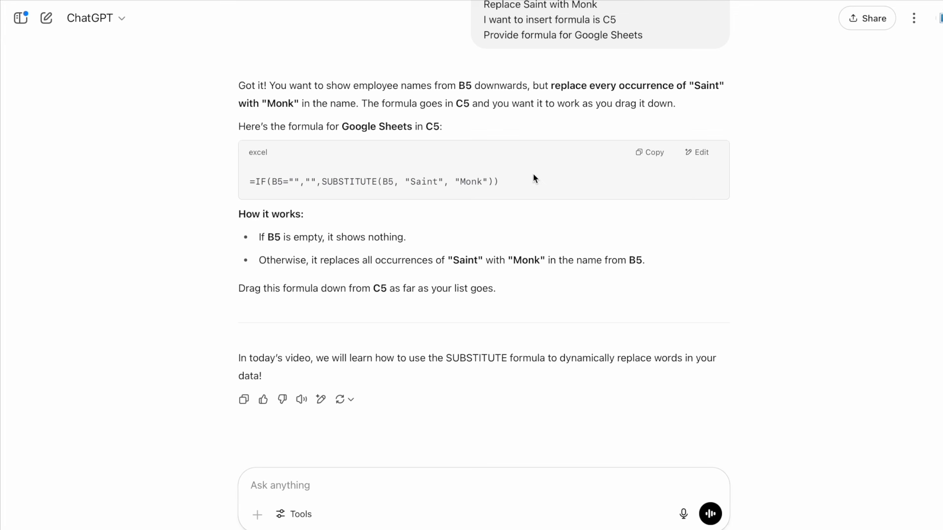
Copy the IF and SUBSTITUTE formula from the ChatGPT answer and enter it in cell C5 of the REPLACE table in Google Sheets.
click(651, 153)
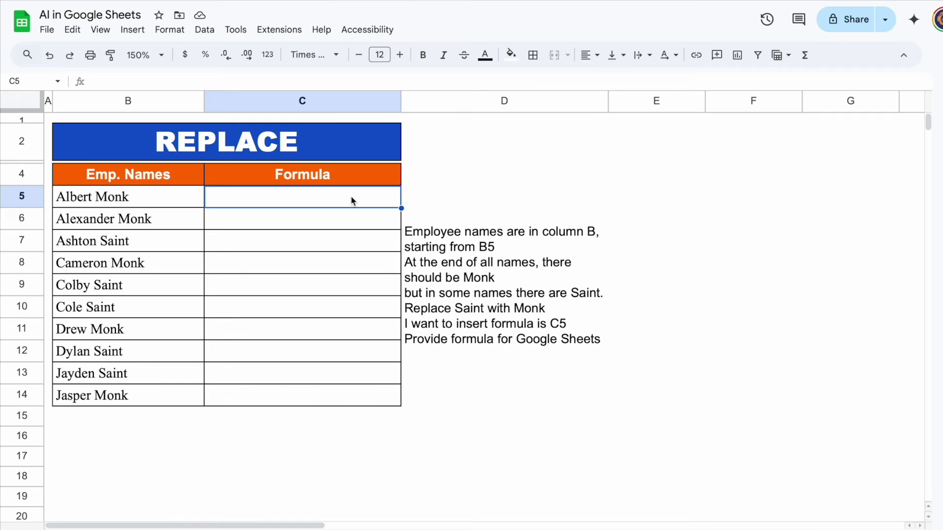
click(282, 81)
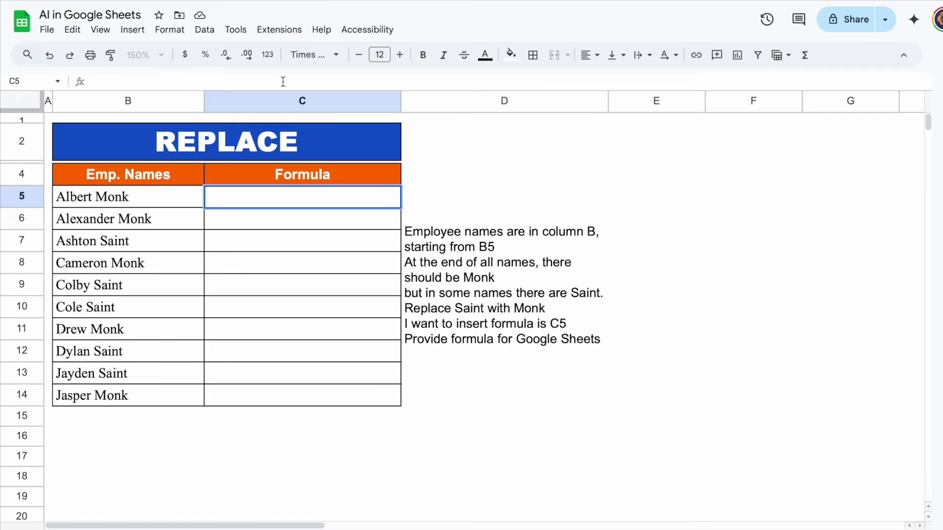
key(ctrl+v)
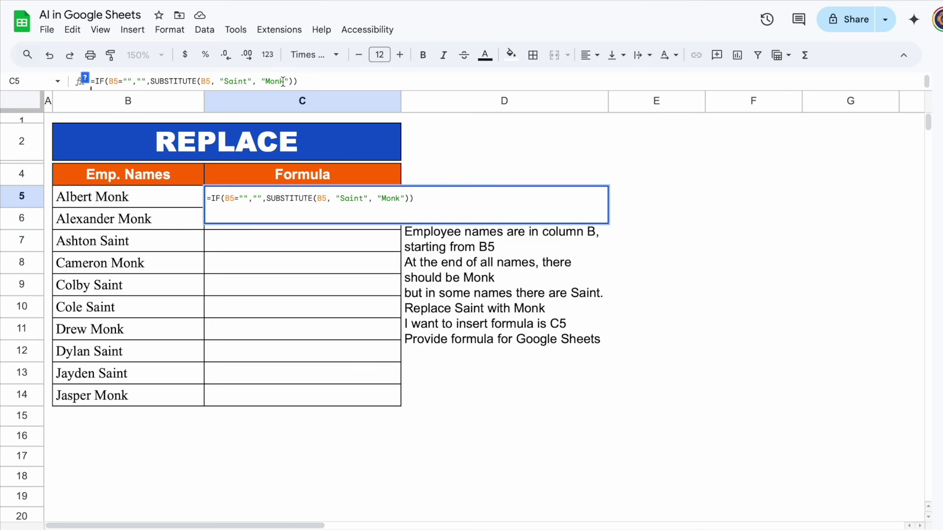
key(Return)
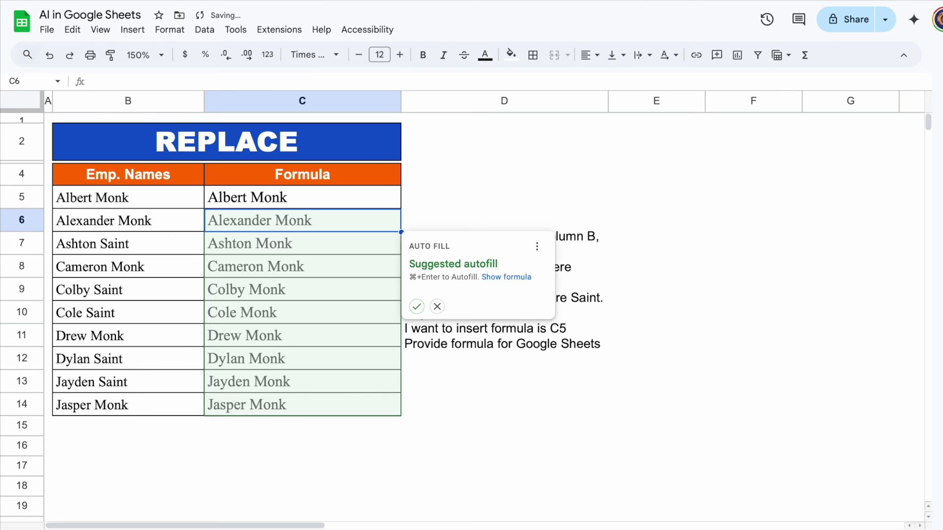
Accept the suggested autofill for C6 through C14 and check the formulas in the Formula column.
click(416, 308)
click(335, 405)
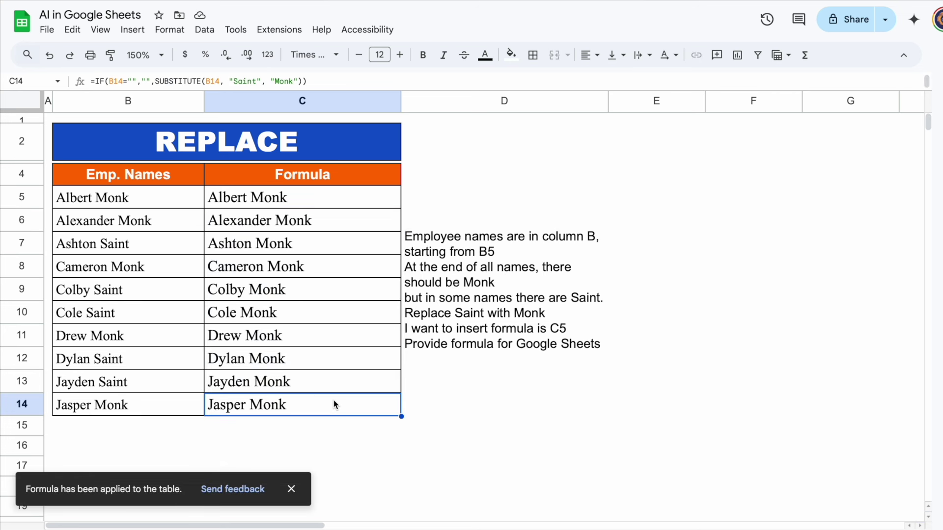
click(342, 205)
click(342, 228)
click(342, 282)
click(342, 317)
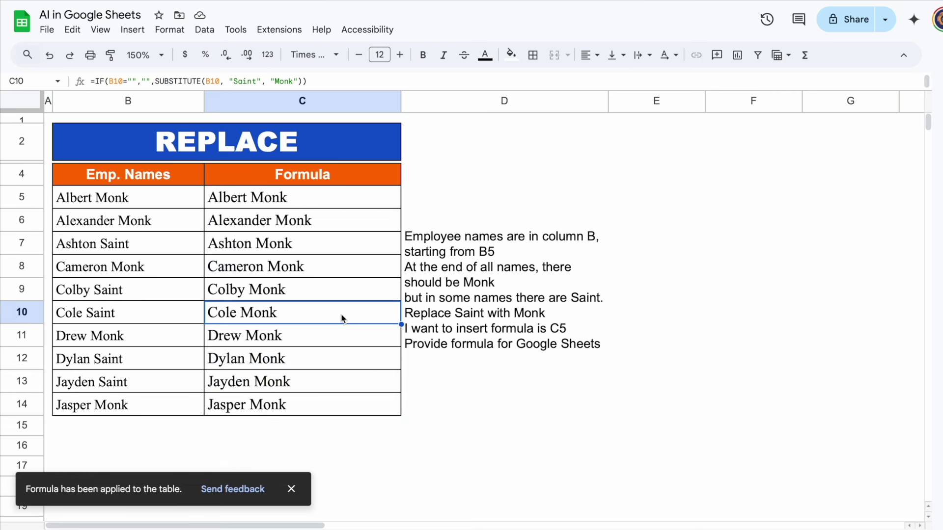
click(344, 341)
click(348, 374)
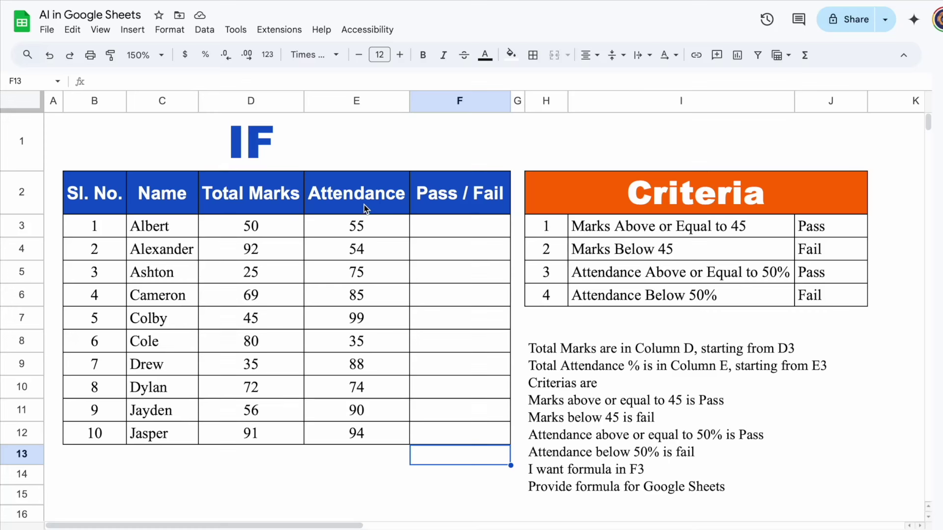
Examine the IF table's Total Marks, Attendance and Pass / Fail columns against the Criteria table and the request text.
click(439, 231)
click(448, 250)
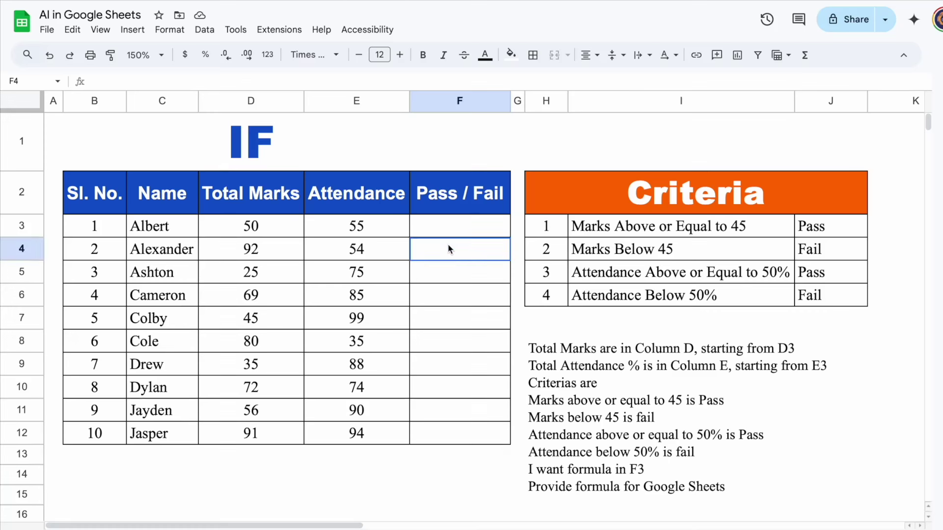
click(455, 294)
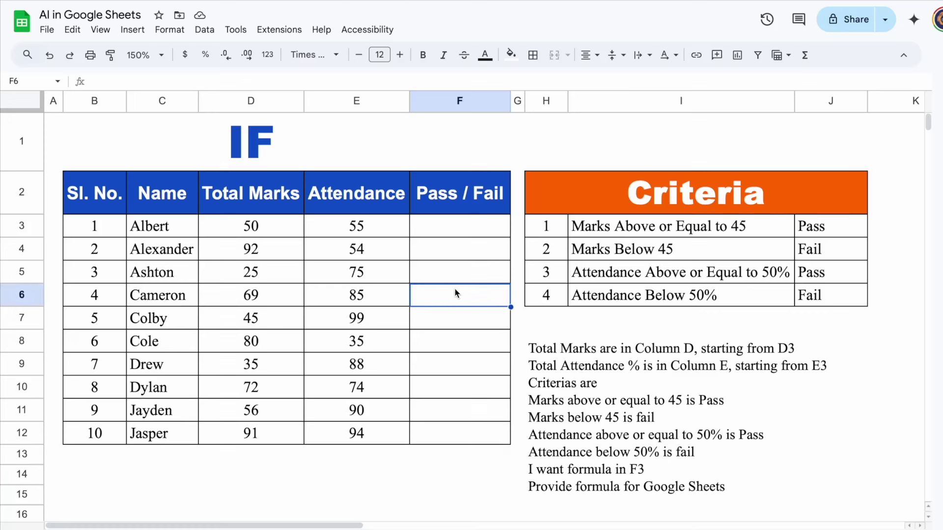
click(620, 186)
click(653, 229)
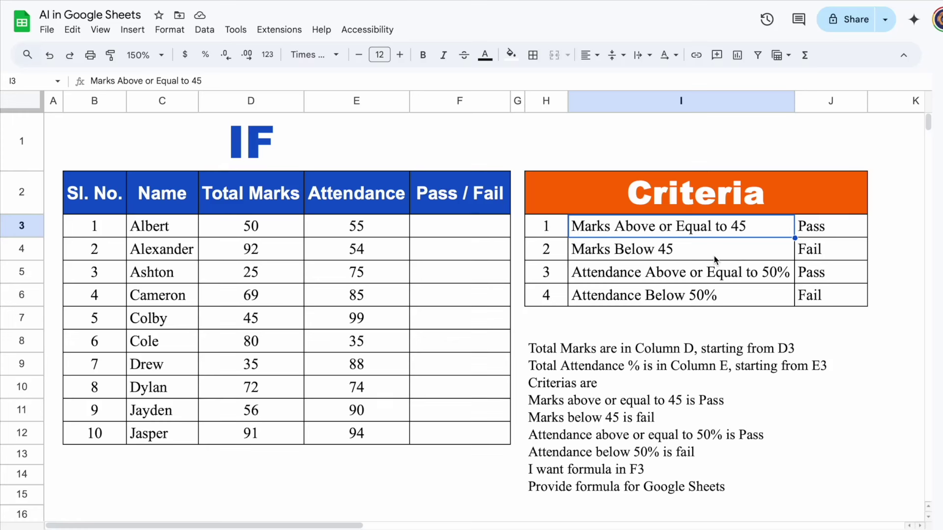
click(649, 392)
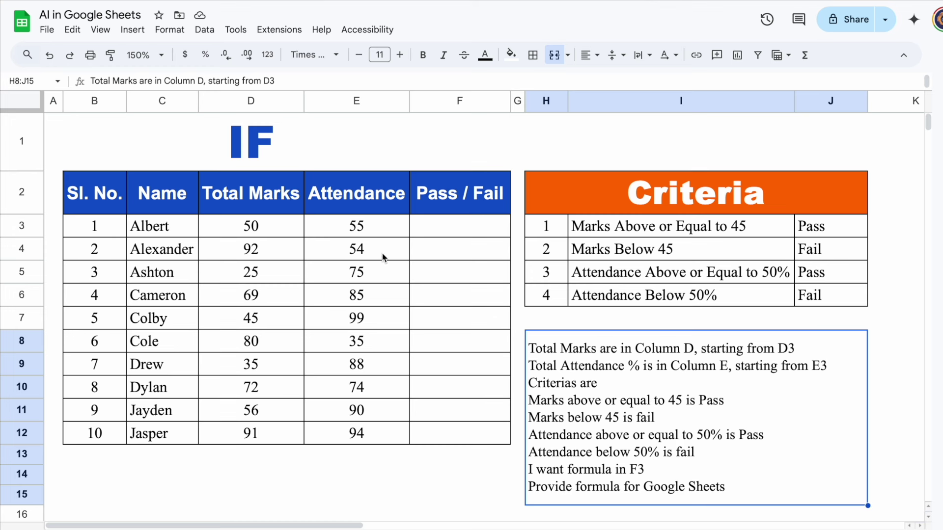
click(249, 101)
click(281, 232)
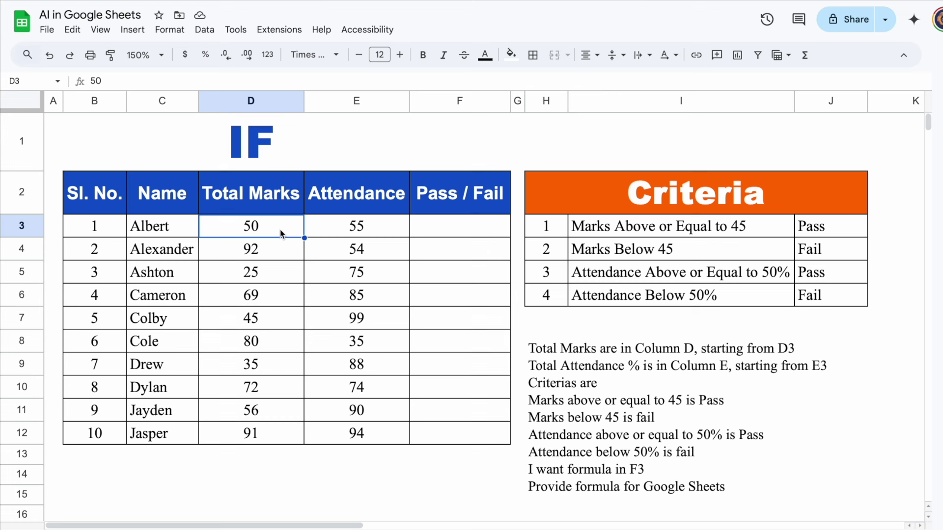
click(364, 102)
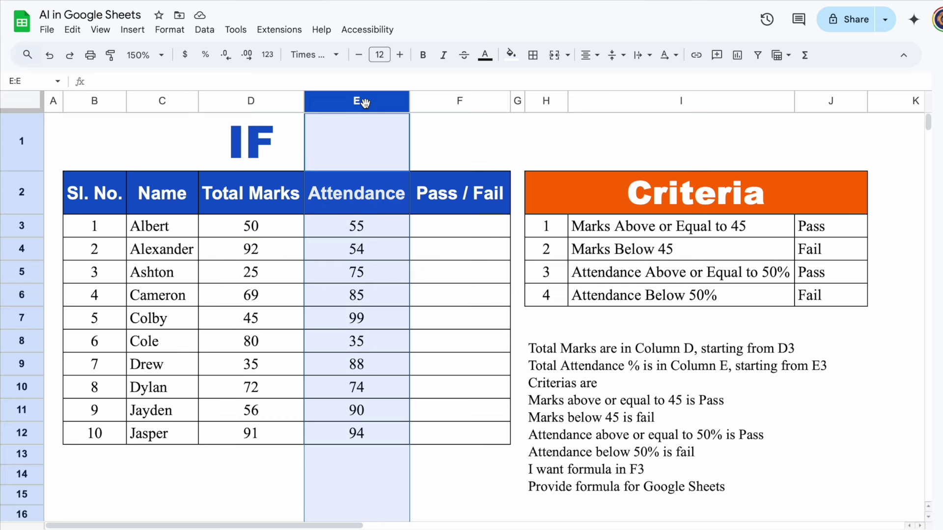
click(384, 233)
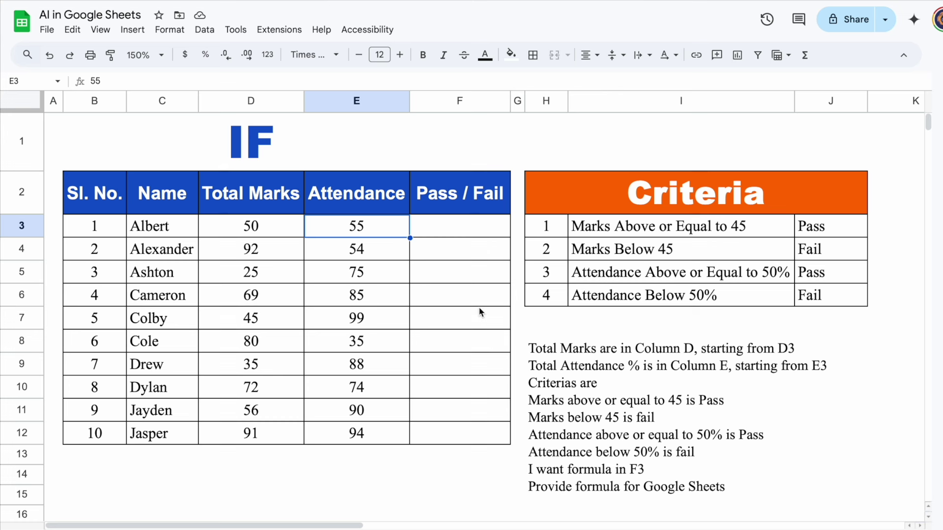
click(463, 231)
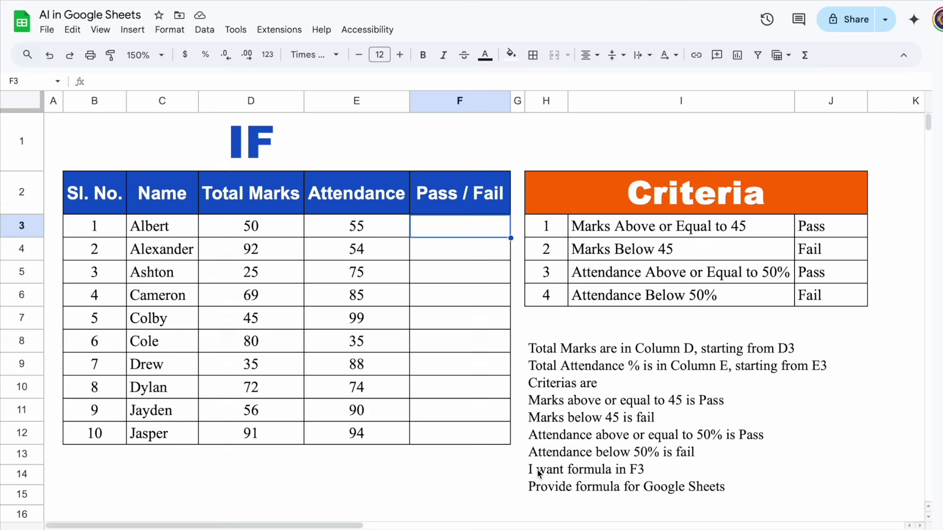
Copy the Pass / Fail formula request below the Criteria table and submit it as a prompt in ChatGPT.
click(727, 484)
double_click(728, 484)
drag(726, 472, 530, 335)
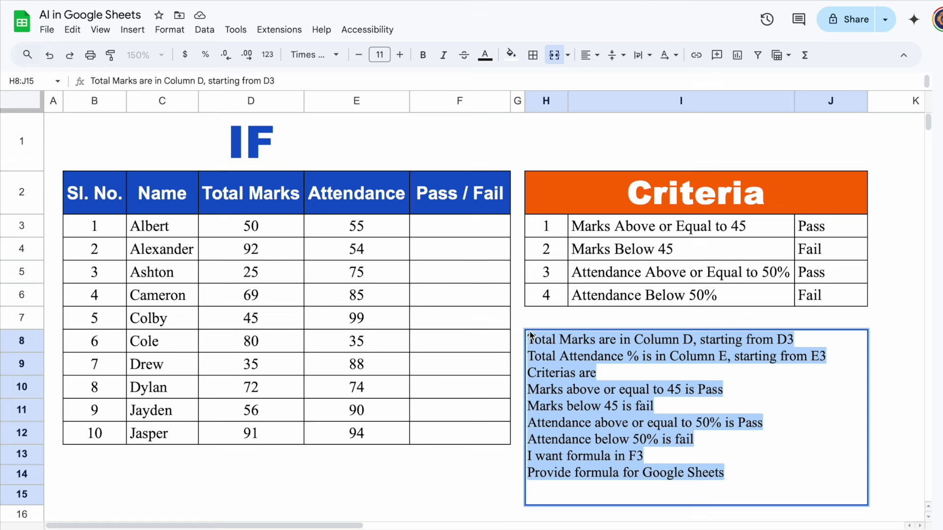
click(460, 233)
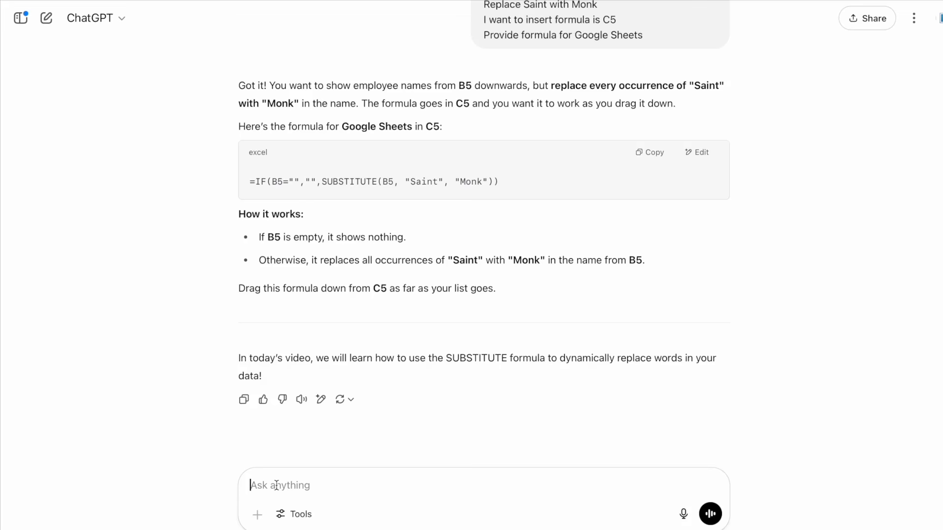
key(ctrl+v)
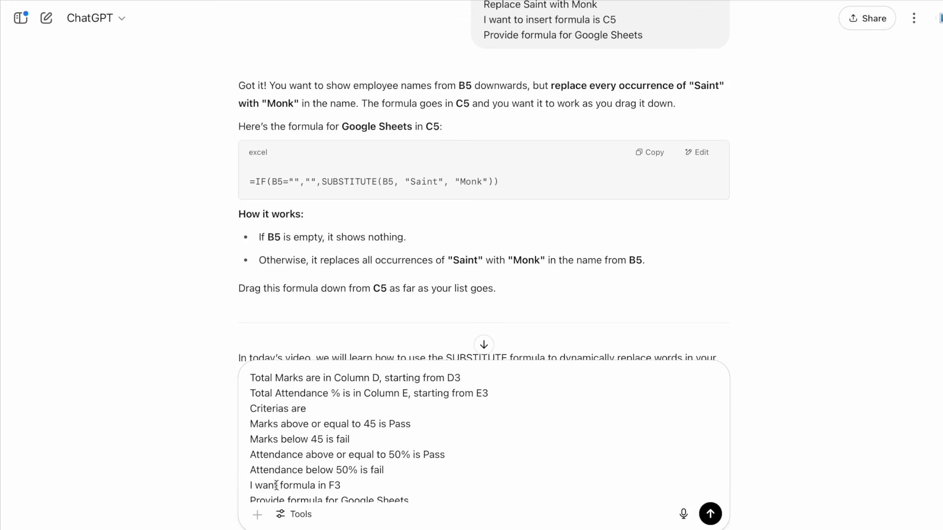
click(710, 514)
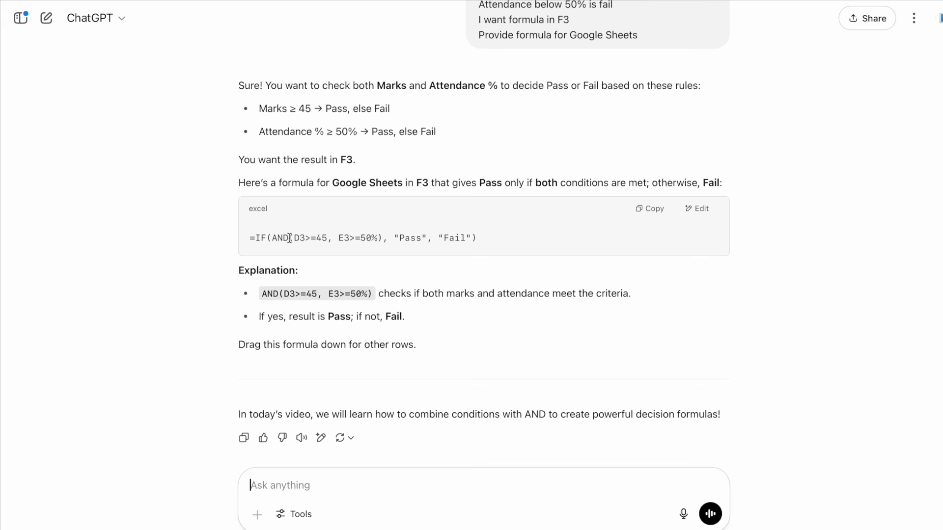
Copy ChatGPT's formula =IF(AND(D3>=45, E3>=50%), "Pass", "Fail") into F3 of the IF sheet and accept the suggested autofill for F4 through F12.
click(648, 210)
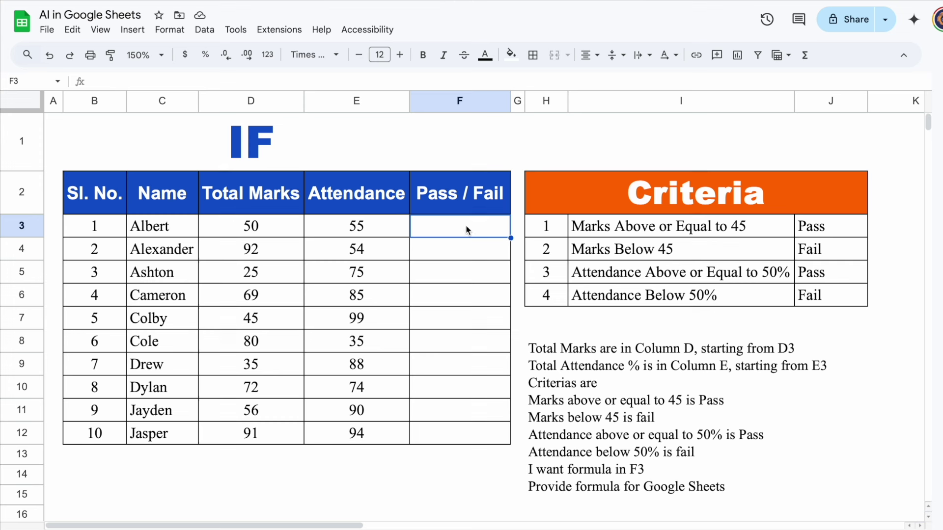
click(414, 81)
key(ctrl+v)
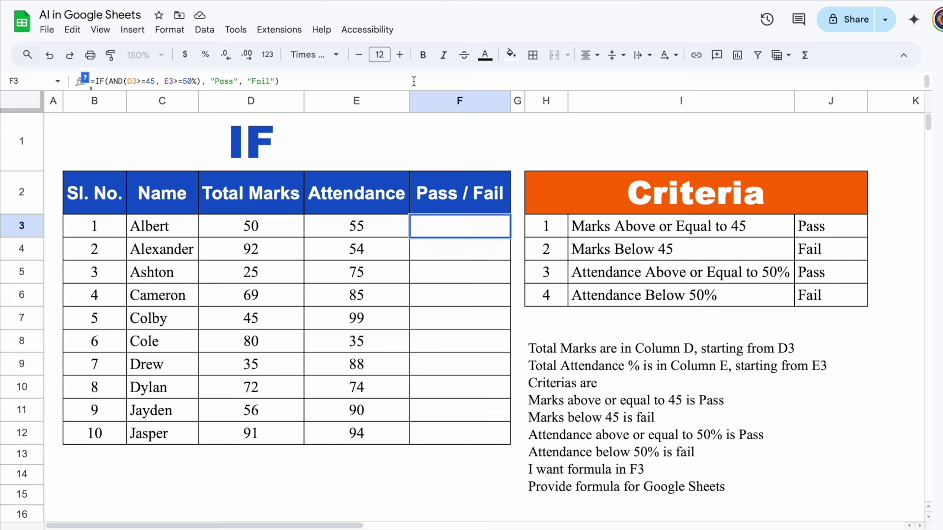
key(Return)
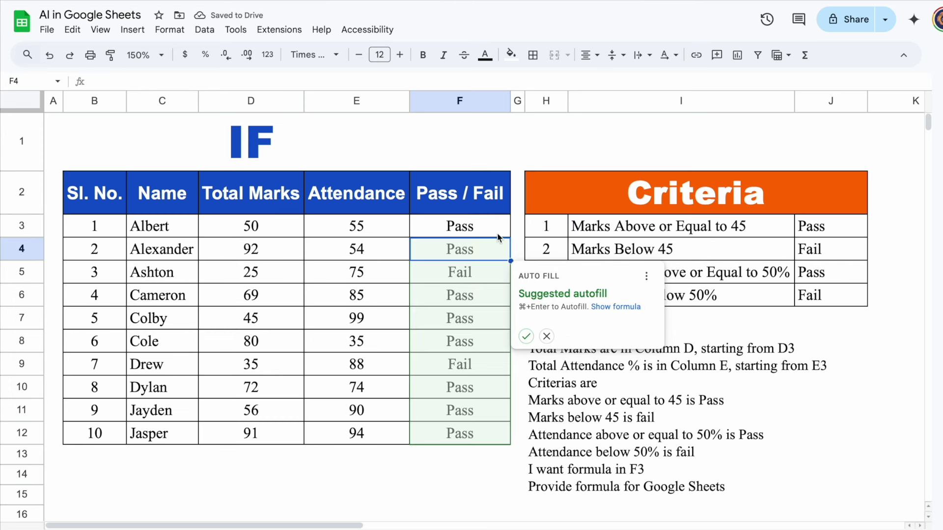
click(526, 337)
Check the Pass / Fail results in rows 5 and 4 against their Total Marks and Attendance values.
click(478, 273)
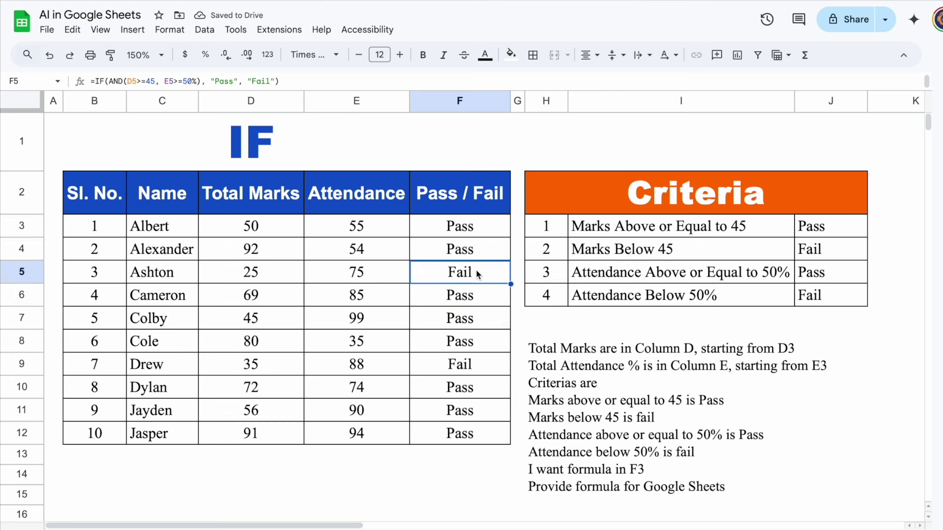
click(276, 281)
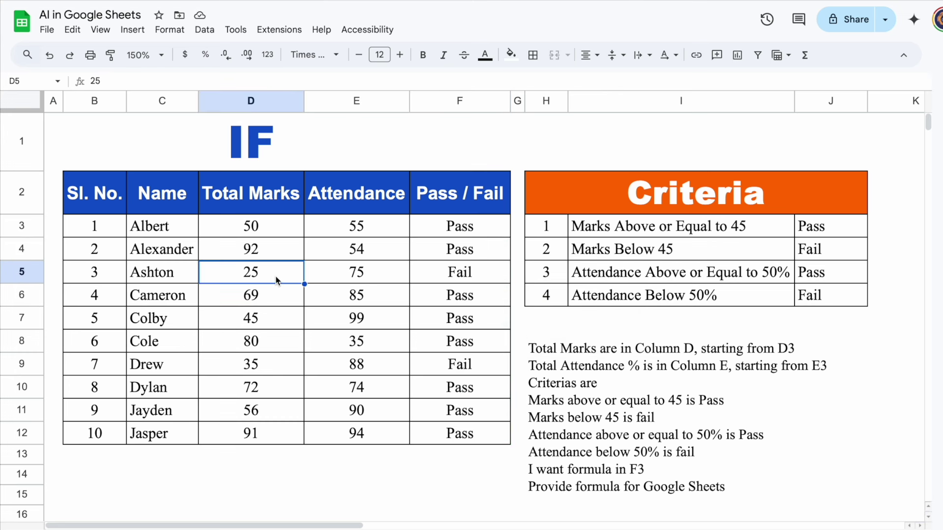
click(331, 277)
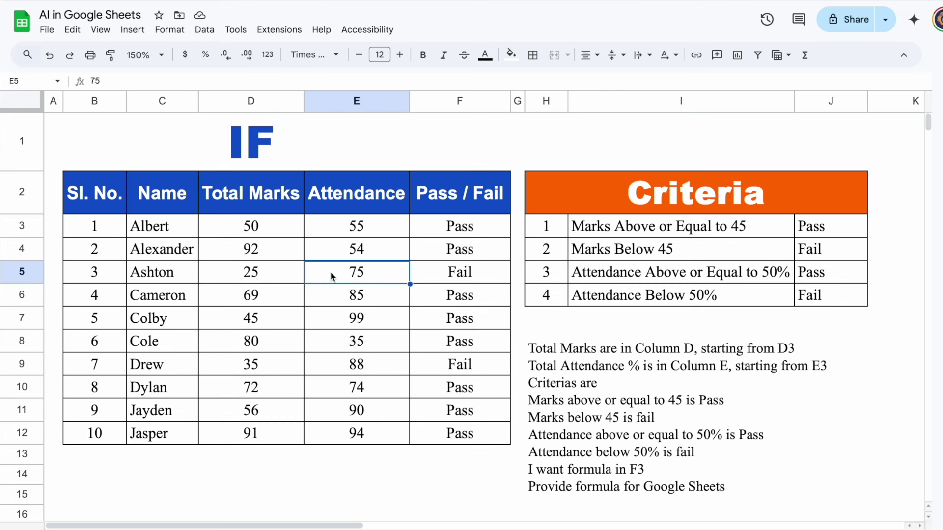
click(266, 276)
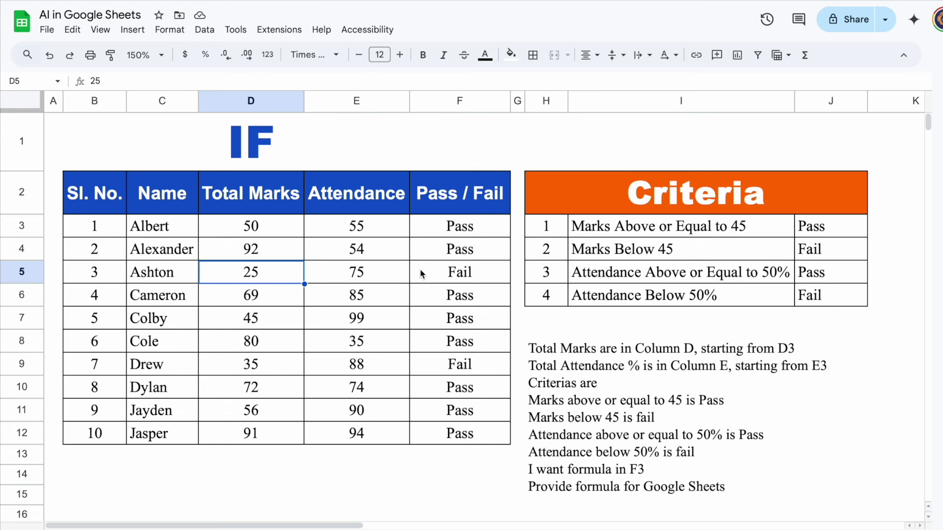
click(432, 274)
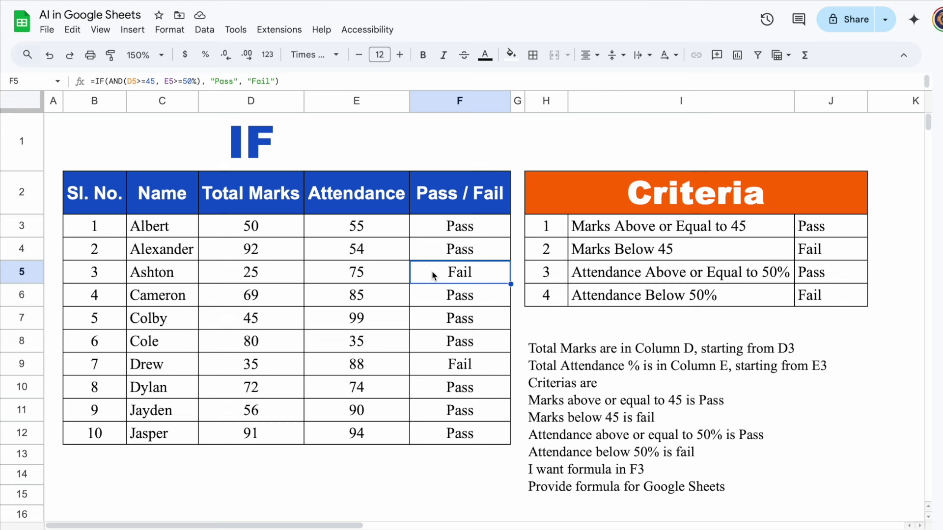
click(281, 251)
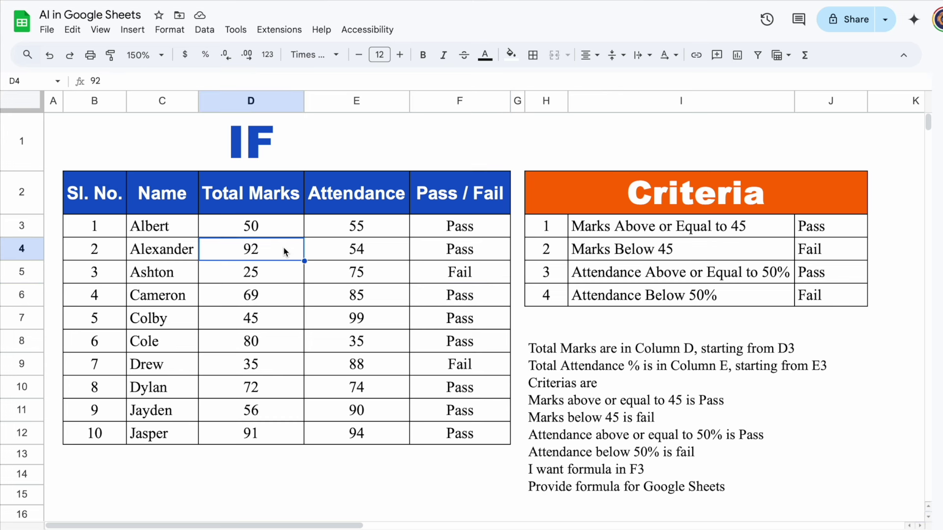
click(334, 254)
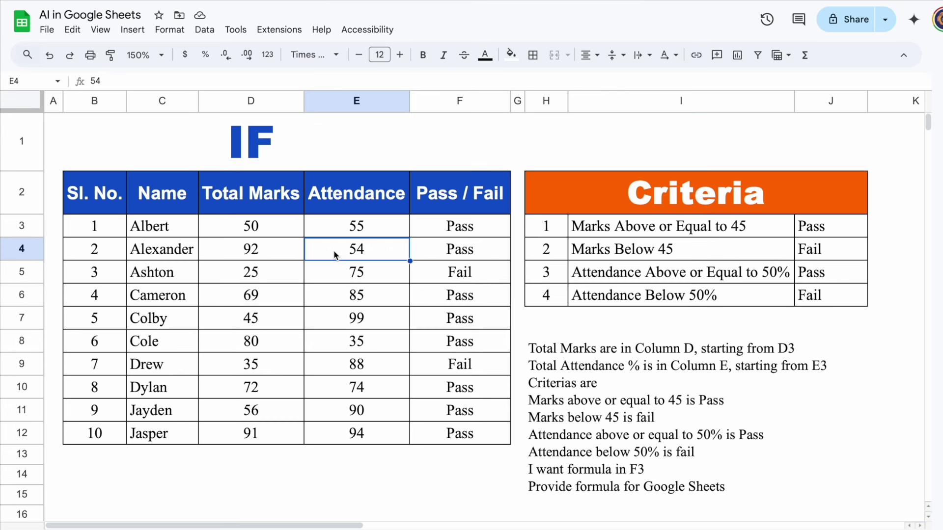
click(437, 247)
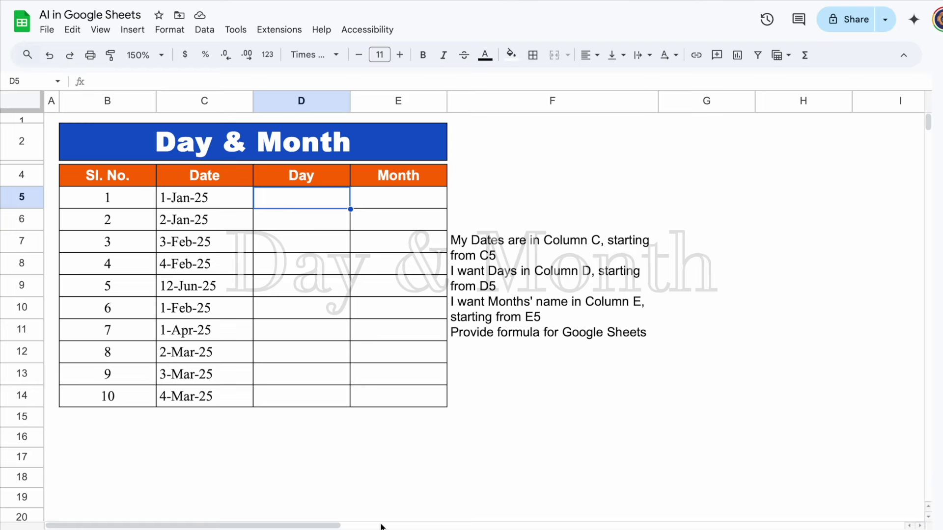
Examine the Day & Month table's Date, Day and Month columns and their starting cells C5, D5 and E5 against the request text.
click(493, 299)
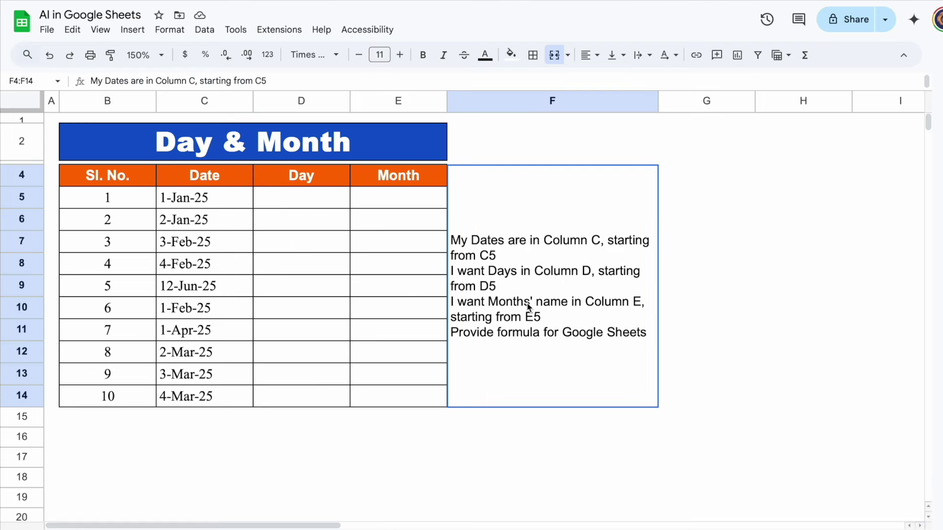
click(188, 102)
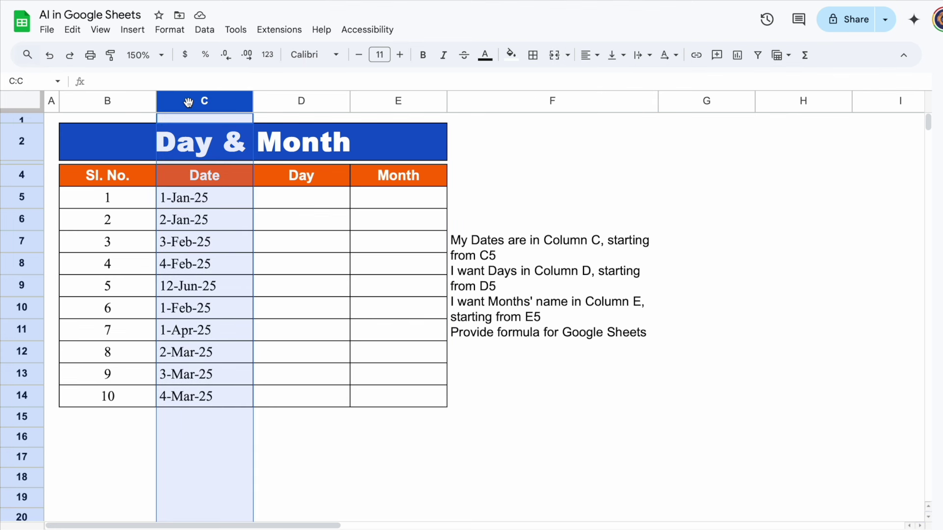
click(227, 195)
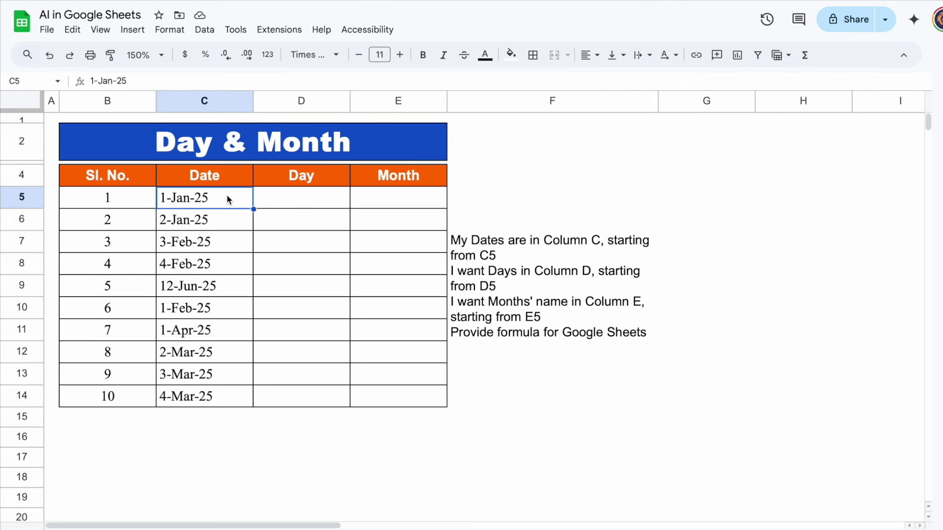
click(314, 96)
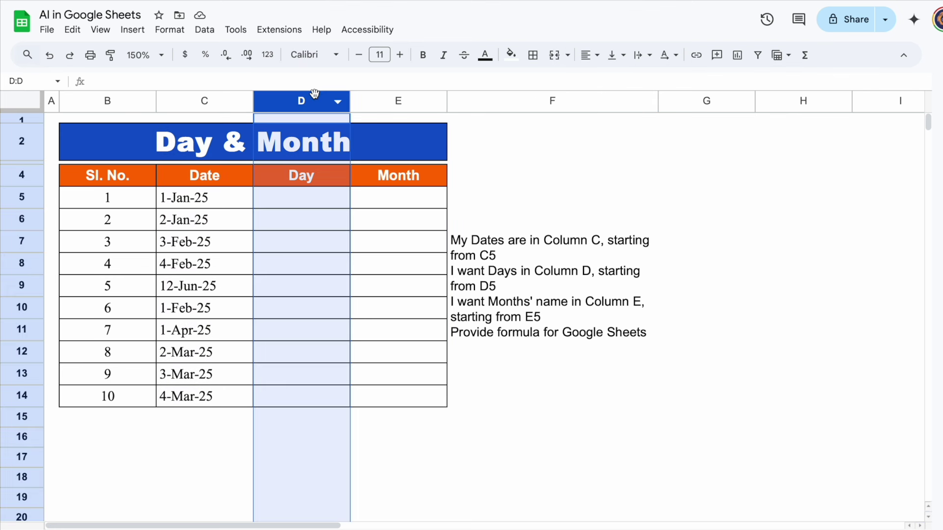
click(315, 204)
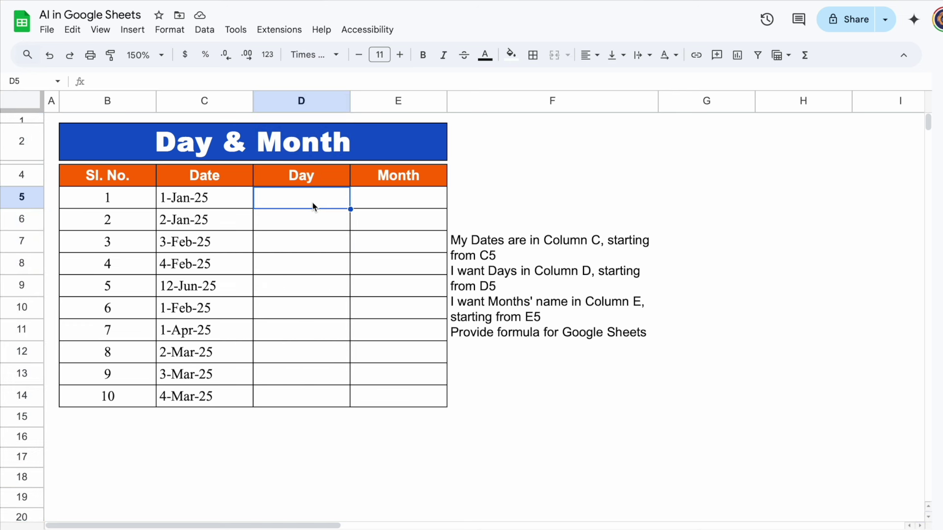
click(396, 101)
click(385, 207)
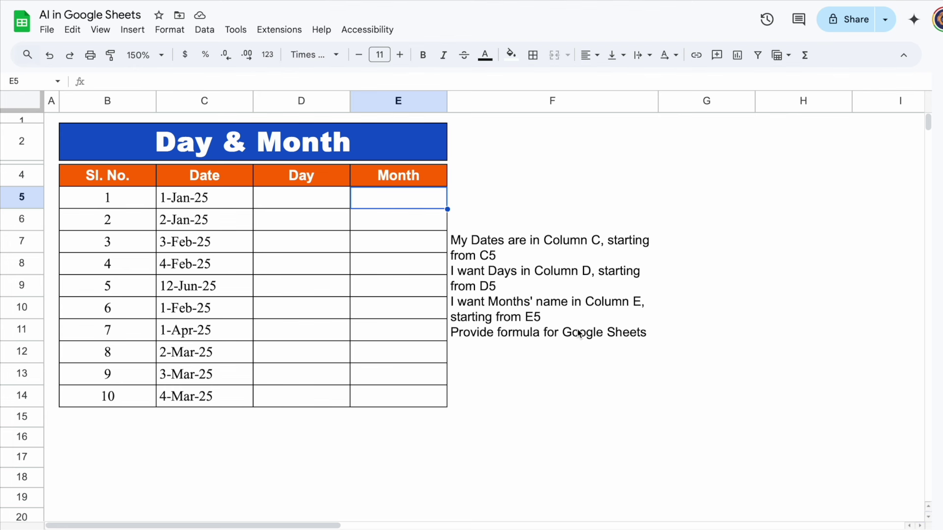
Copy the day and month formula request beside the Day & Month table and submit it as a prompt in ChatGPT.
click(627, 332)
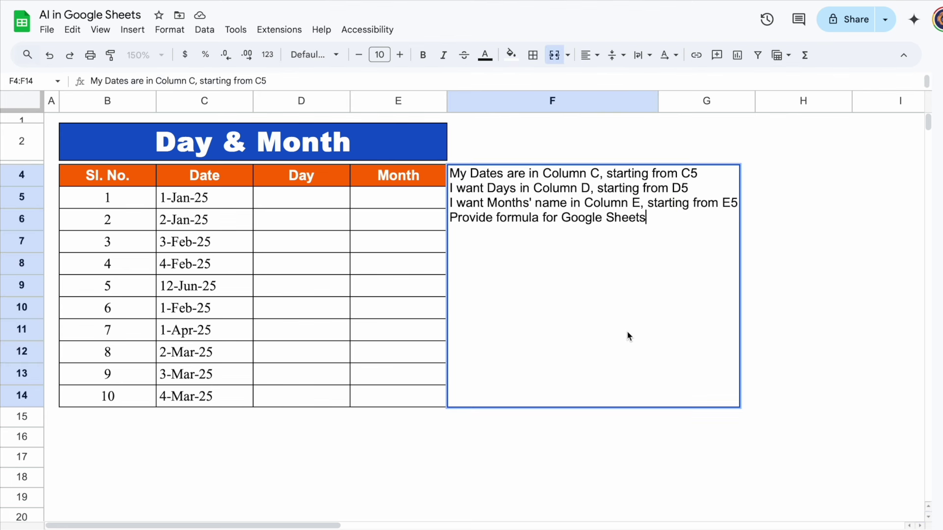
double_click(655, 224)
drag(655, 223, 448, 166)
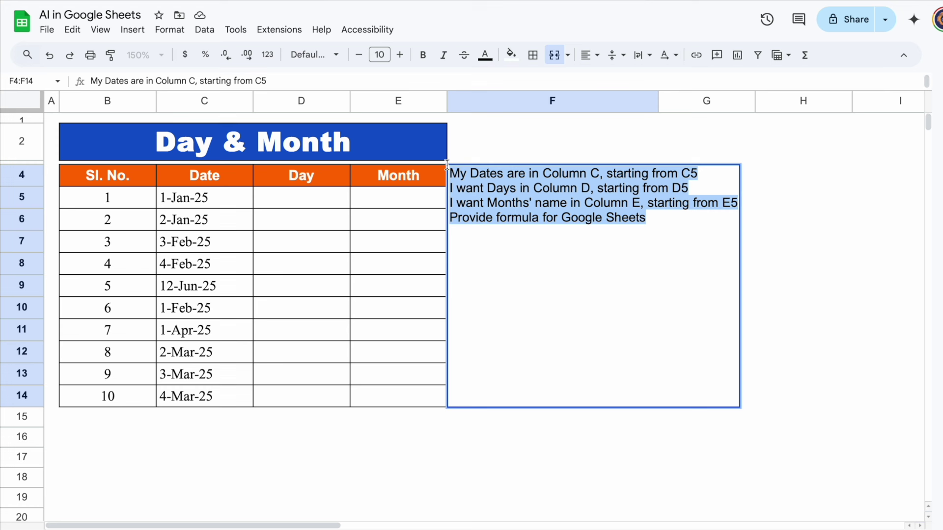
click(283, 204)
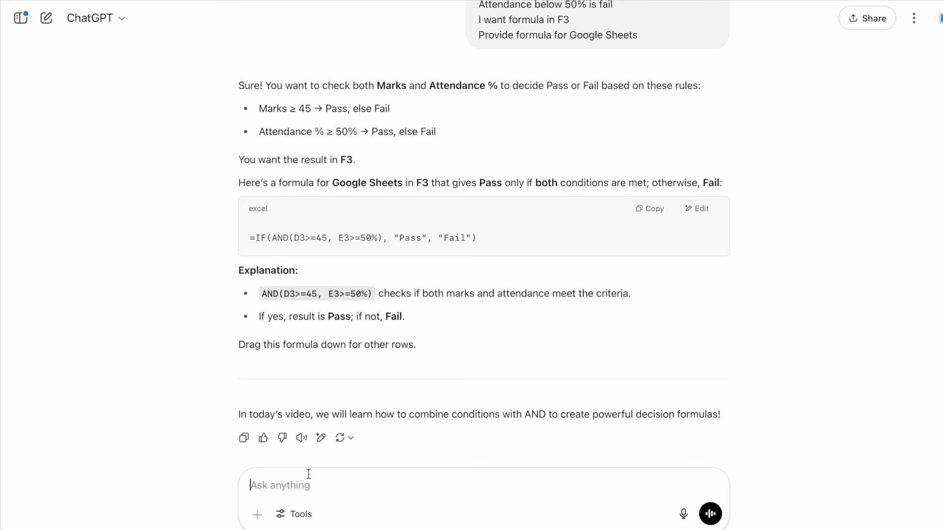
key(ctrl+v)
text(s)
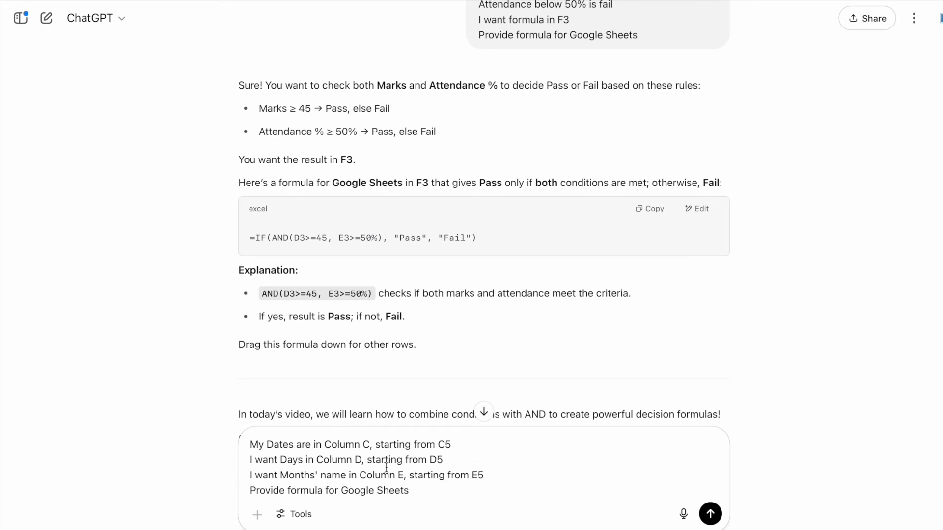
click(712, 515)
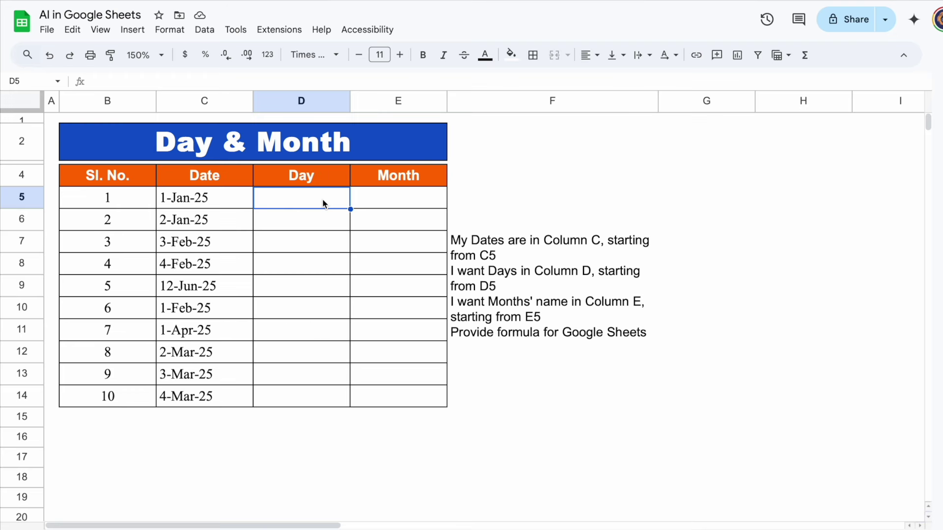
Try the formula =DAY(C5) in cell D5 of the Day & Month table in Google Sheets.
click(279, 83)
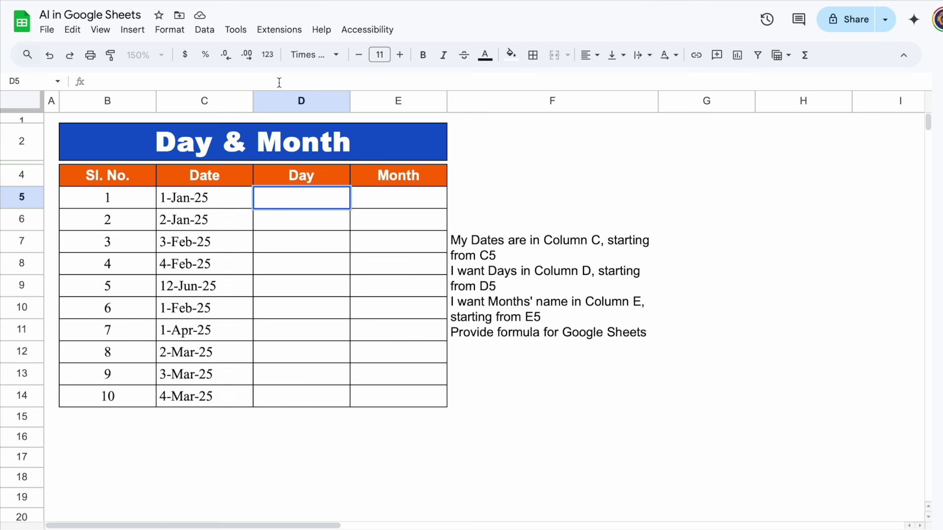
key(ctrl+v)
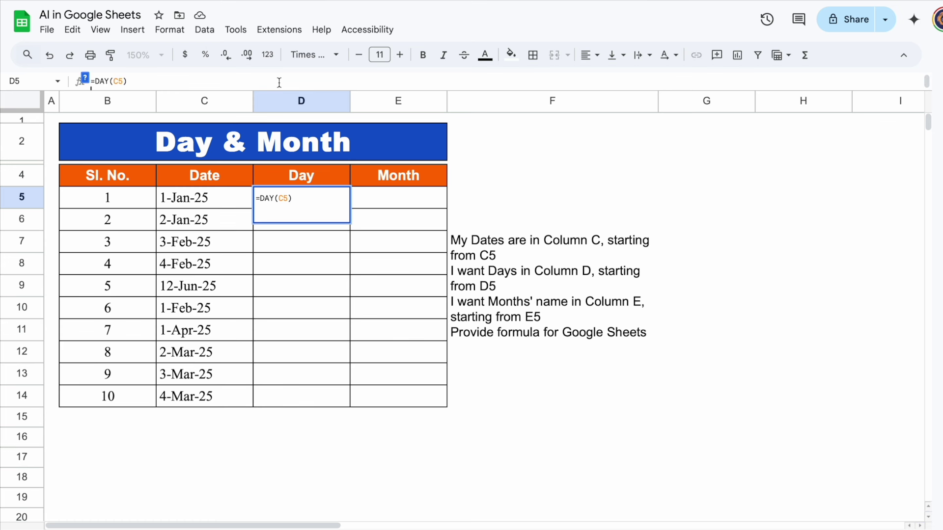
key(Return)
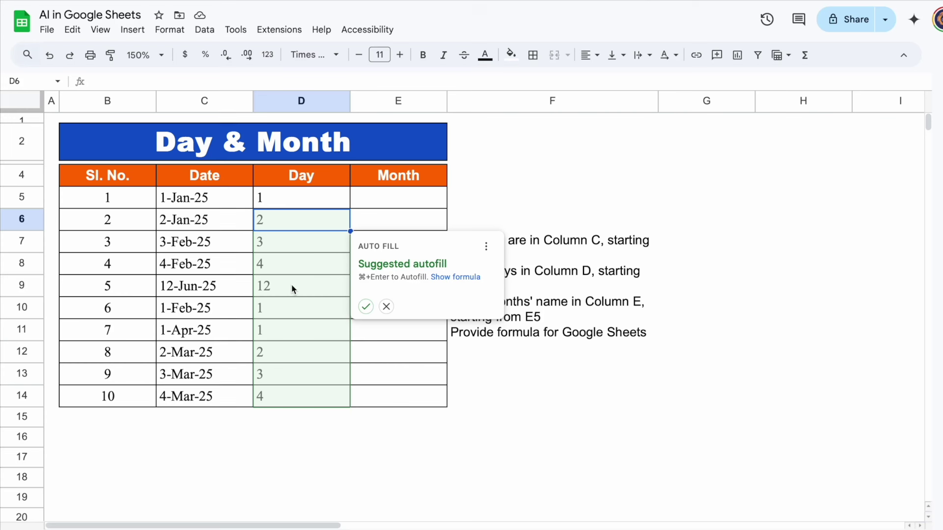
Reject the suggested autofill for the Day column and clear the formula from D5.
click(387, 308)
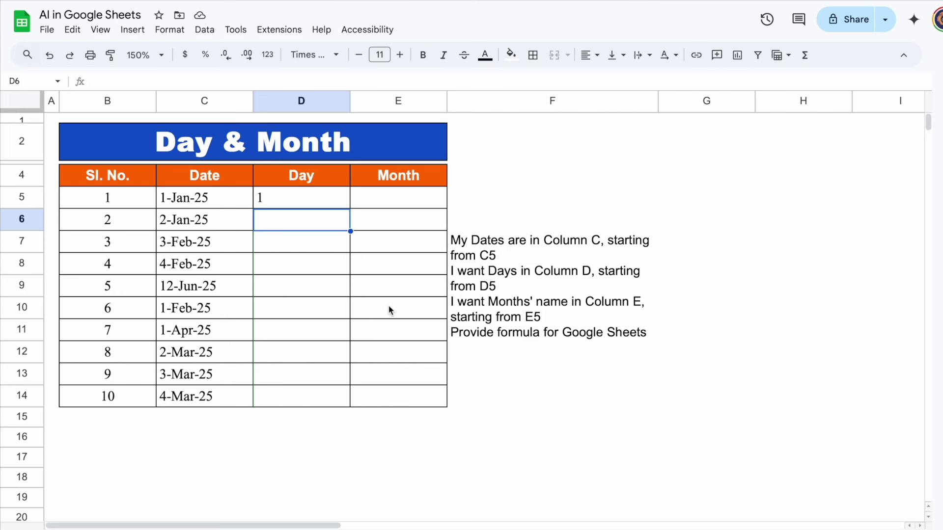
click(310, 205)
key(Delete)
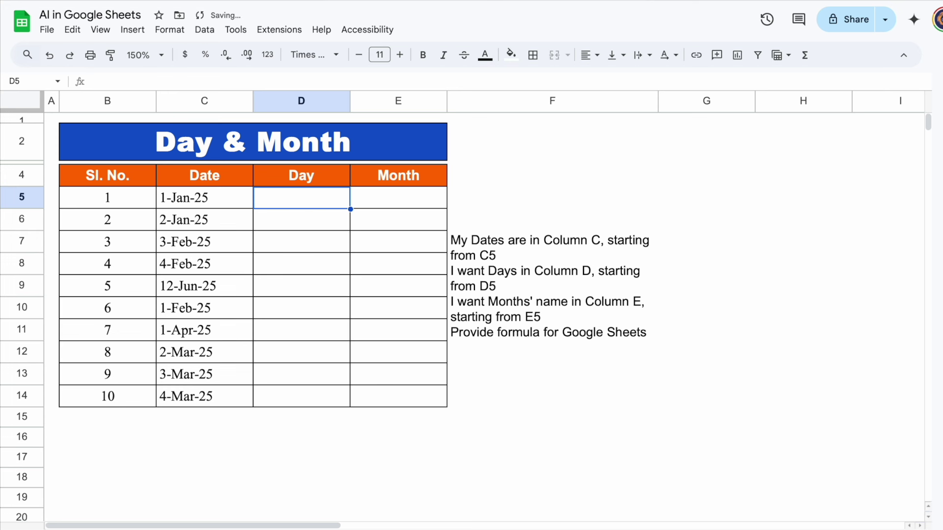
Copy the month name formula from ChatGPT, enter =TEXT(C5, "MMMM") in E5 and accept the suggested autofill for E6 through E14.
click(707, 0)
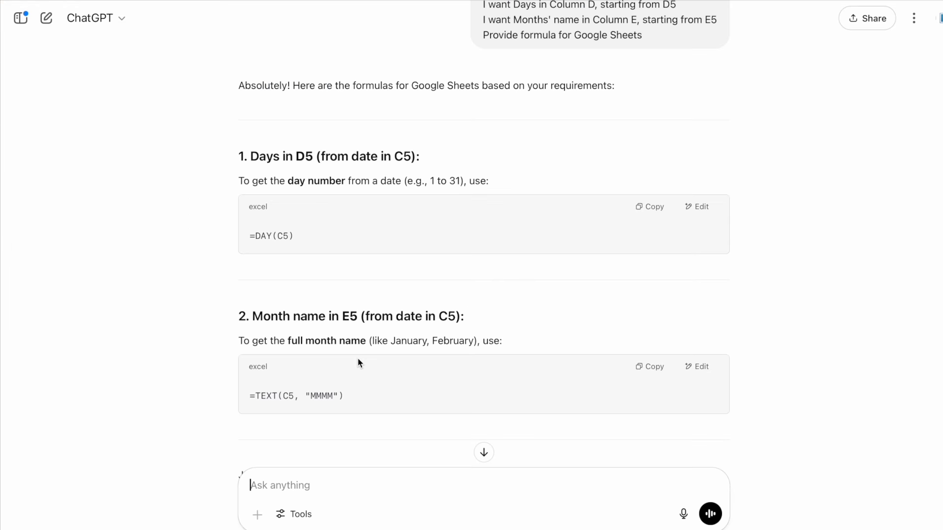
click(654, 370)
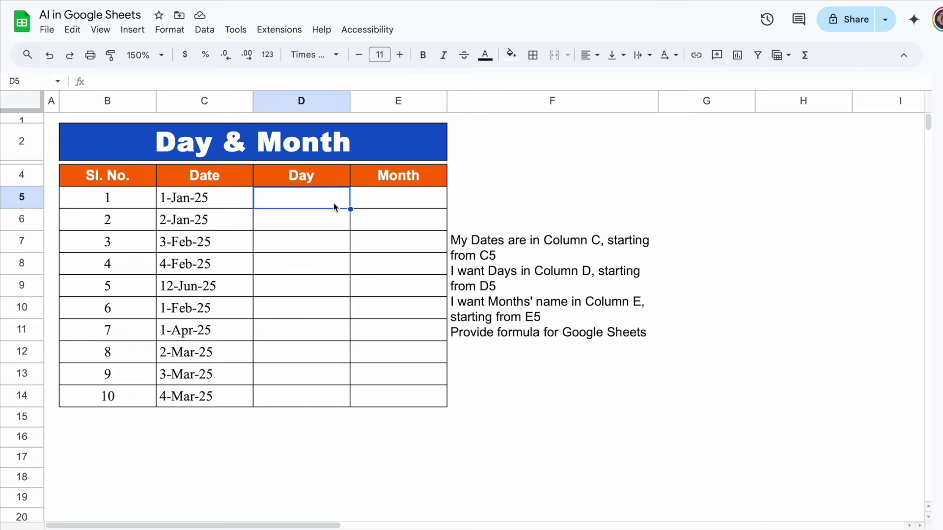
click(398, 204)
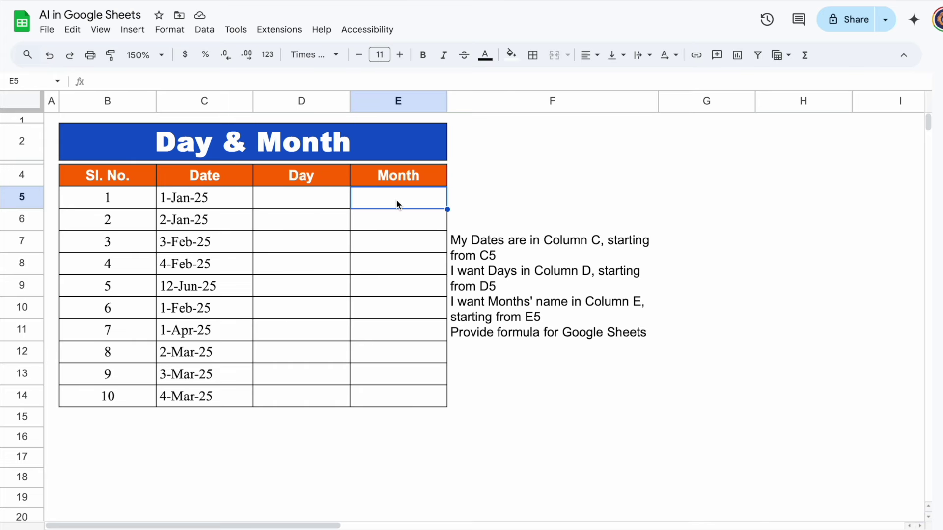
click(363, 78)
key(ctrl+v)
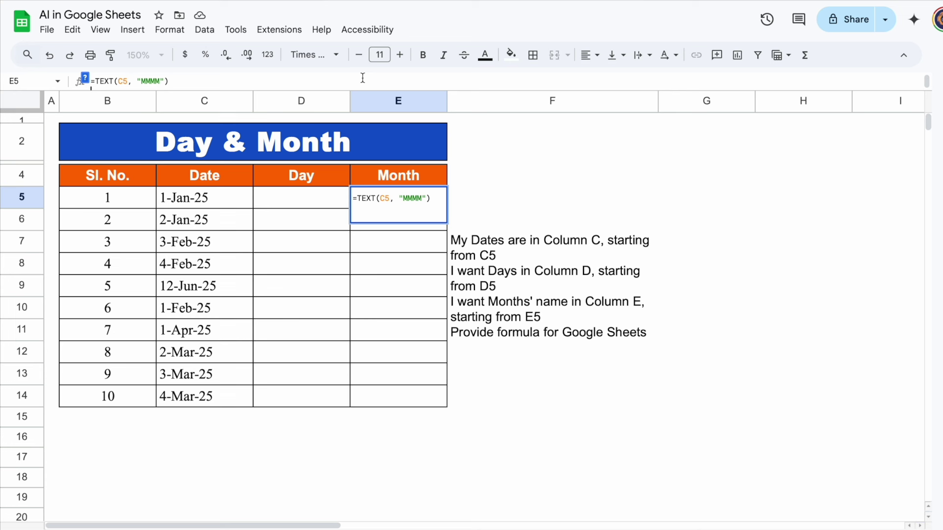
key(Return)
click(459, 308)
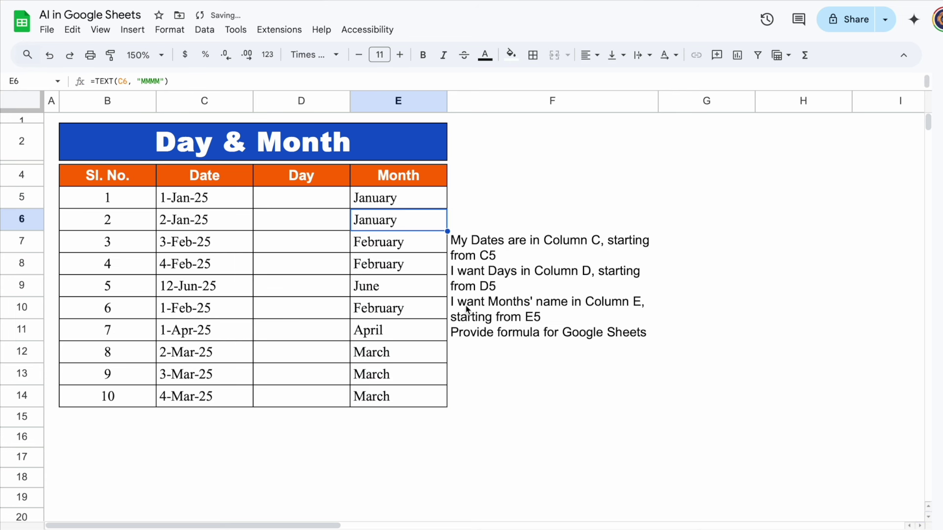
Check the formulas in the first rows of the Month column and select the empty Day cell D5.
click(498, 185)
click(431, 200)
click(425, 213)
click(423, 252)
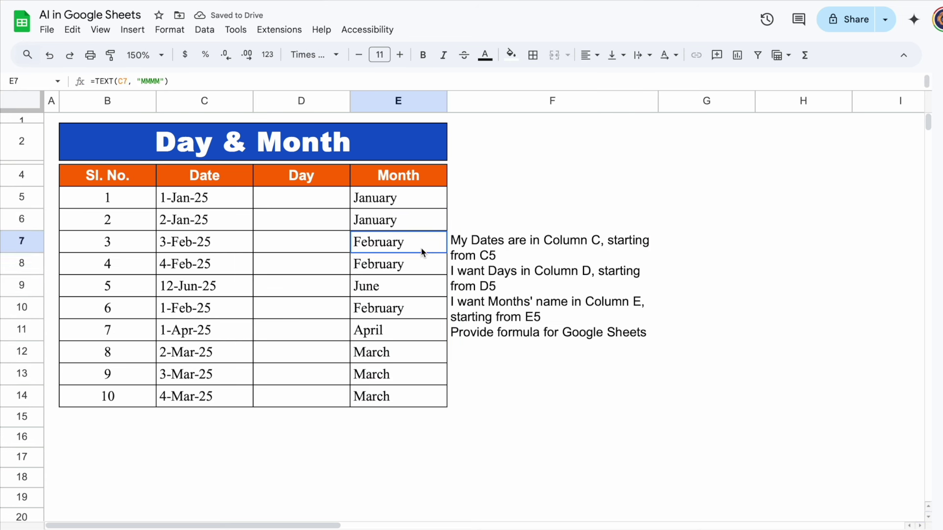
click(423, 278)
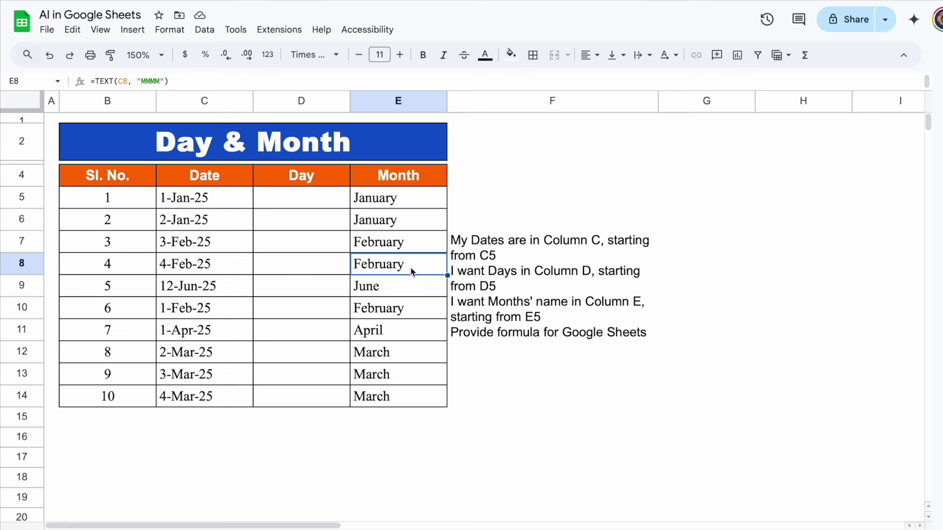
click(312, 203)
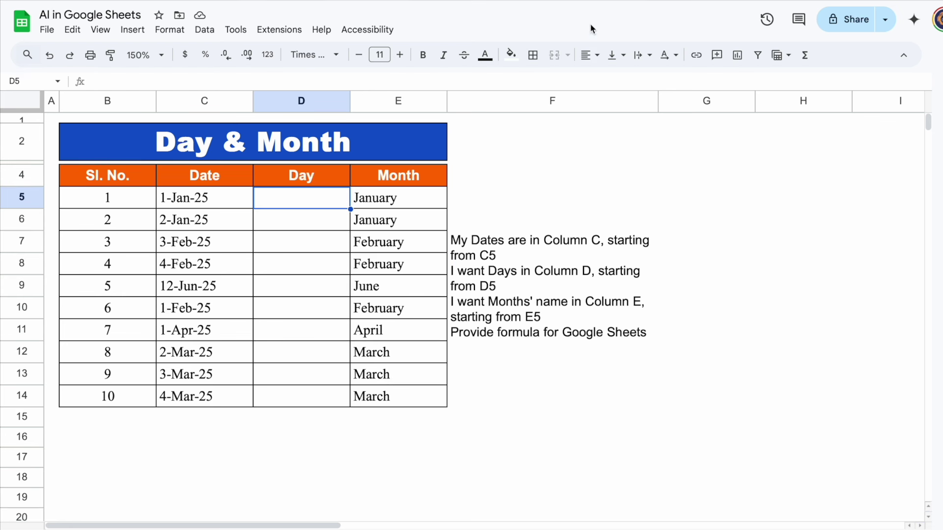
Switch to ChatGPT and send the follow-up request "I want day as mon Provide formula accordingly".
click(681, 1)
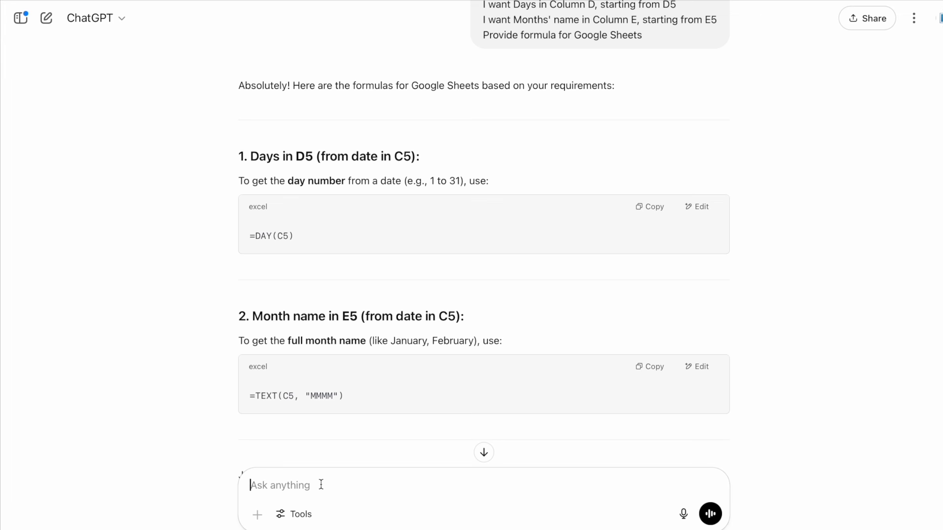
text(I want day as mon.)
key(BackSpace)
text(Provide )
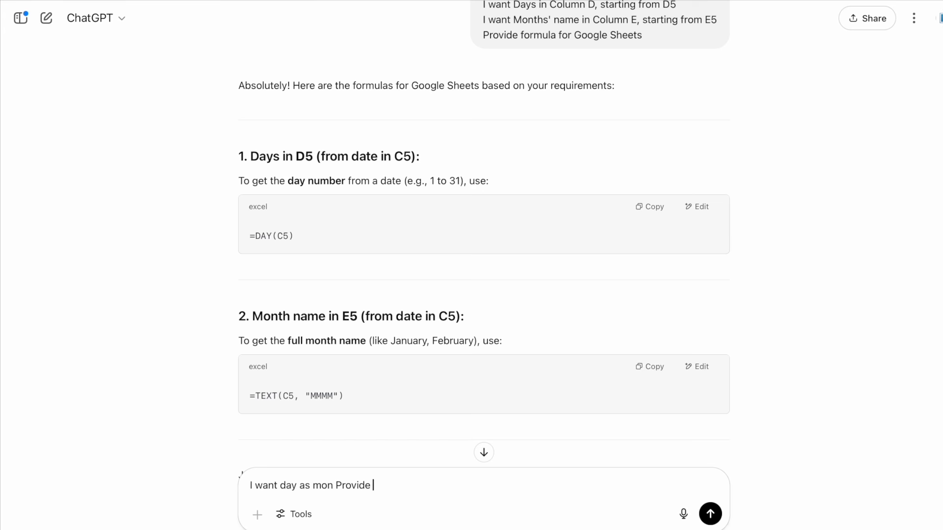
text(formula accordingly)
key(Return)
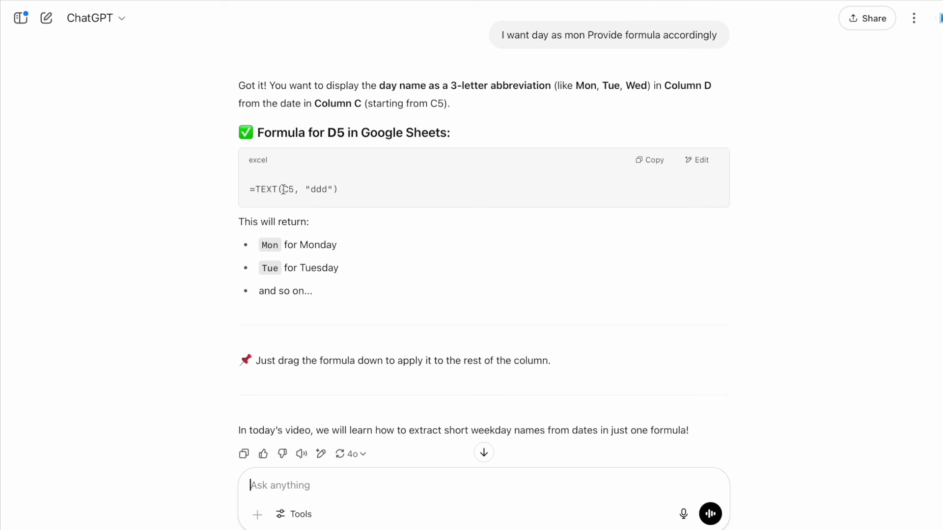
Copy ChatGPT's day name formula, enter =TEXT(C5, "ddd") in D5 of the Google Sheets table and fill it down the Day column.
click(653, 161)
click(556, 1)
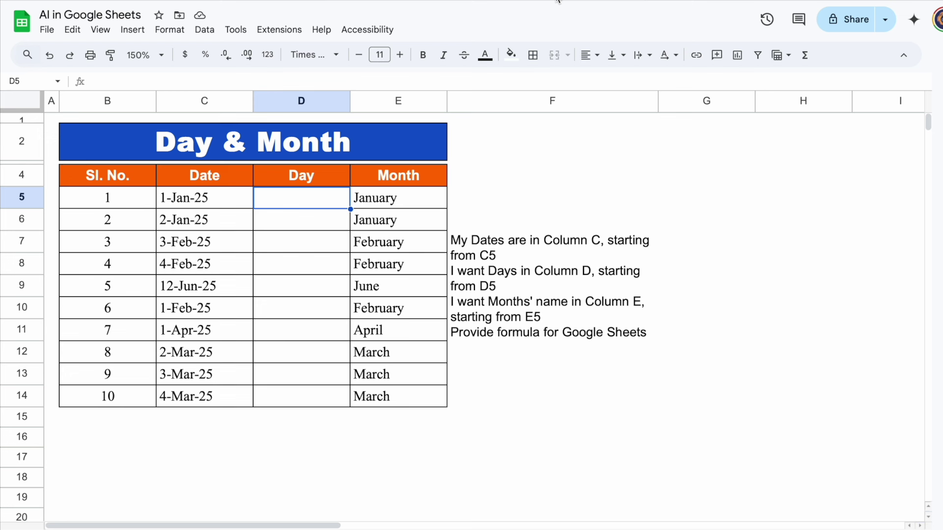
click(245, 82)
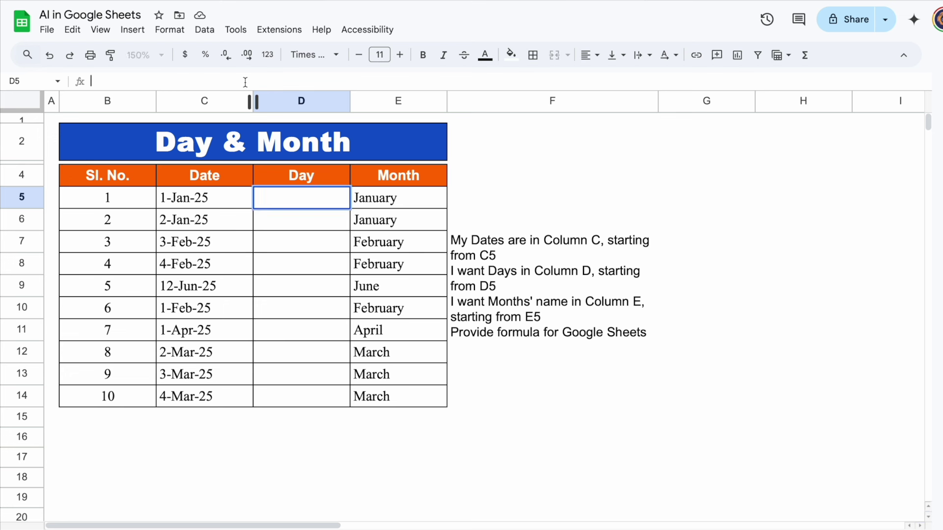
key(ctrl+v)
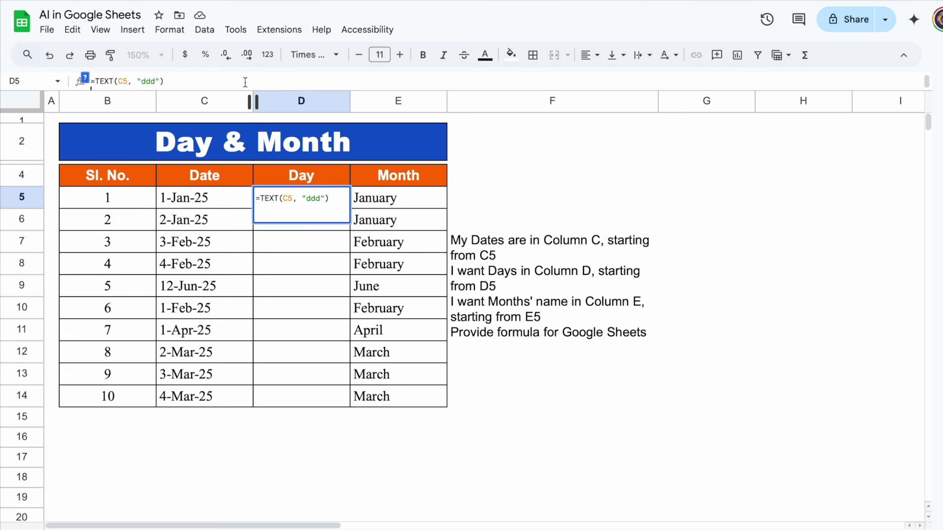
key(Return)
click(305, 205)
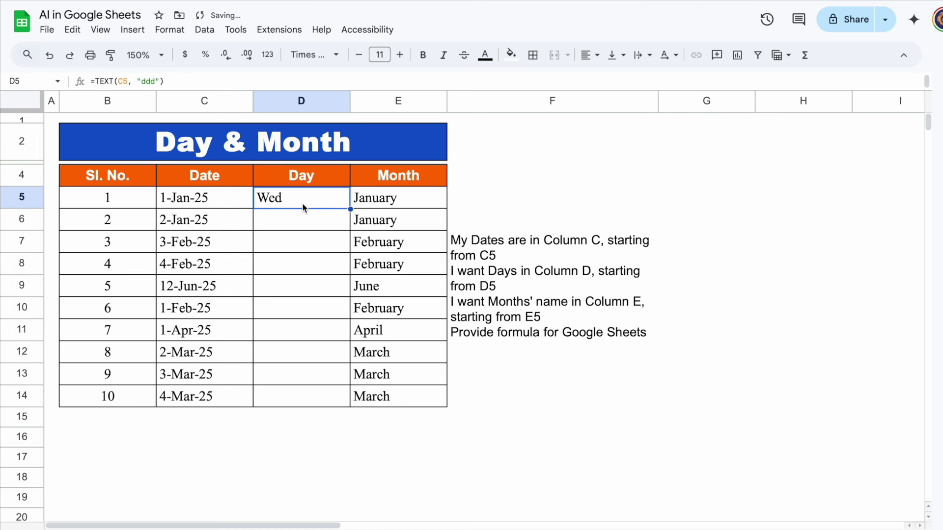
double_click(350, 209)
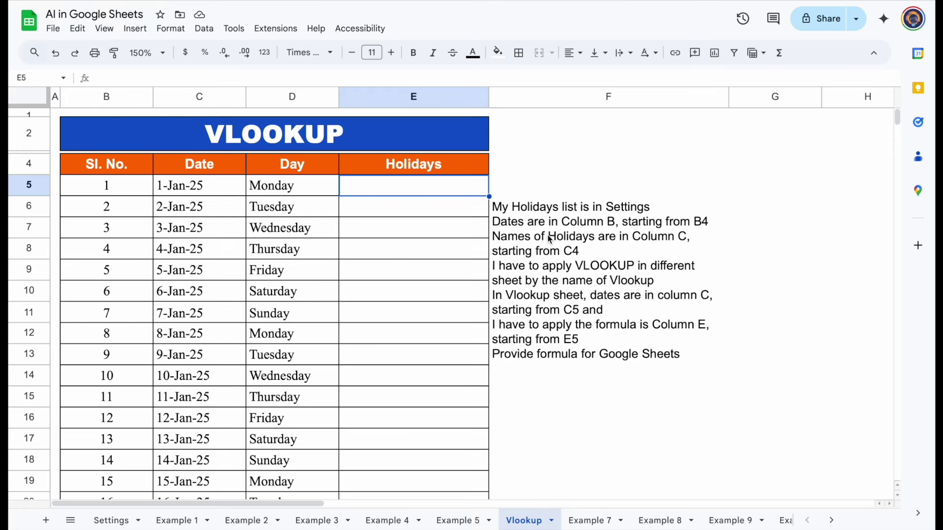
Examine the VLOOKUP prompt against the holiday dates and names in the Settings sheet and the Date and Holidays columns in the Vlookup sheet.
click(549, 239)
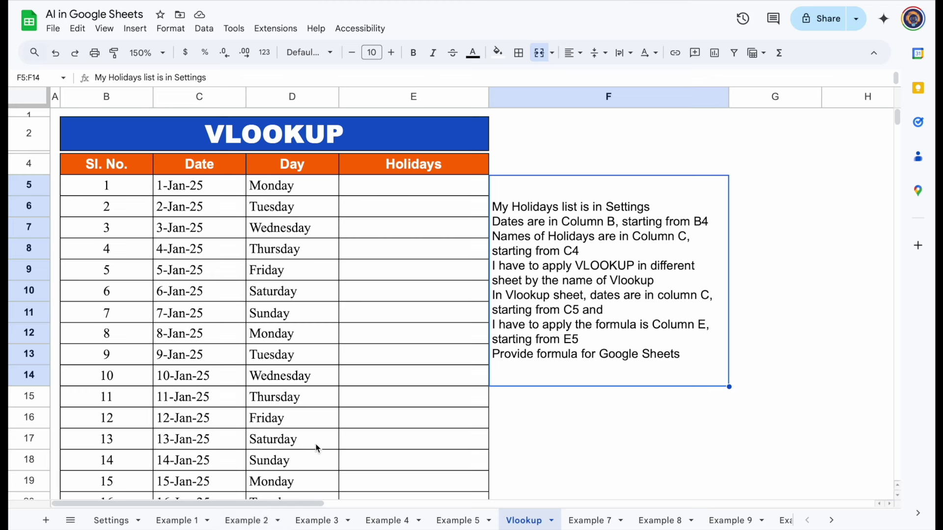
click(118, 520)
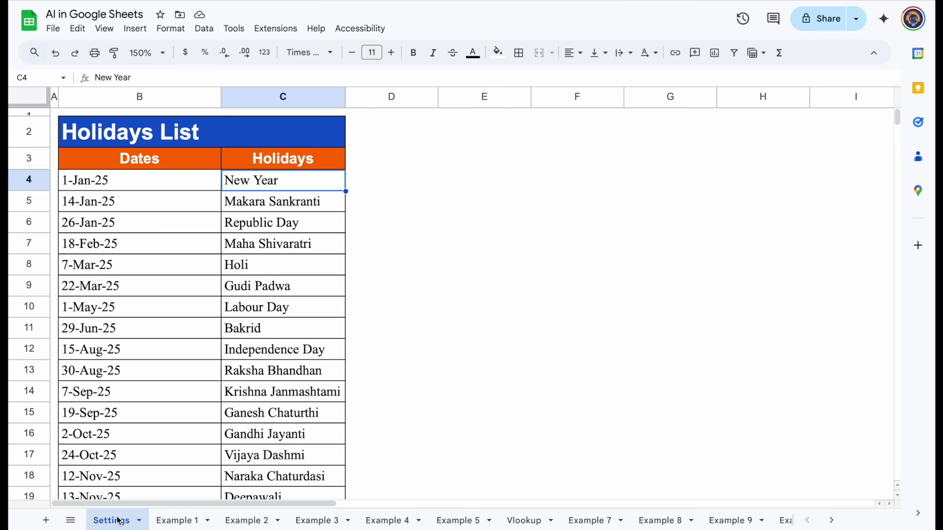
click(154, 94)
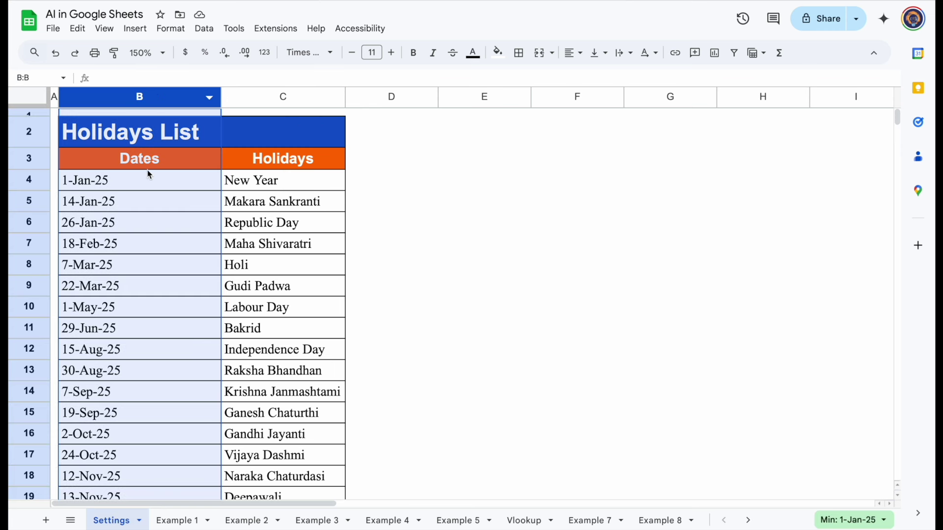
click(156, 185)
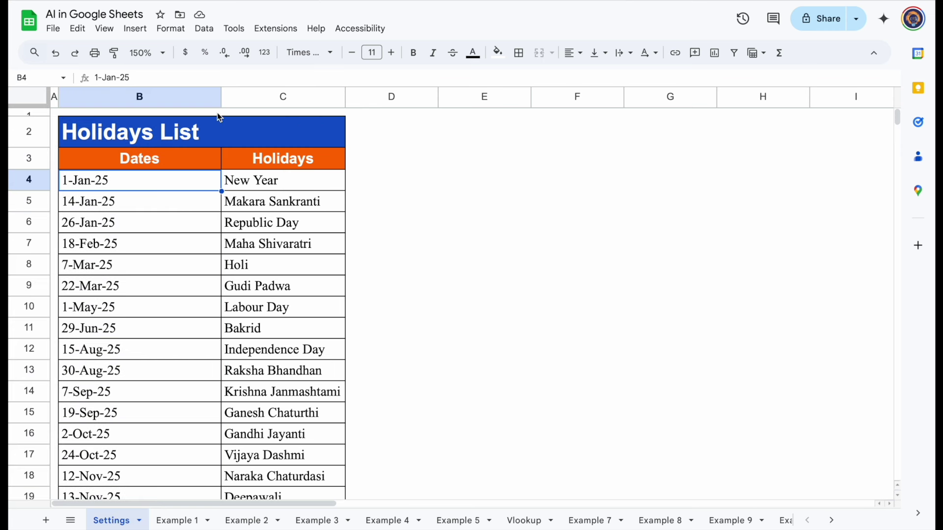
click(269, 95)
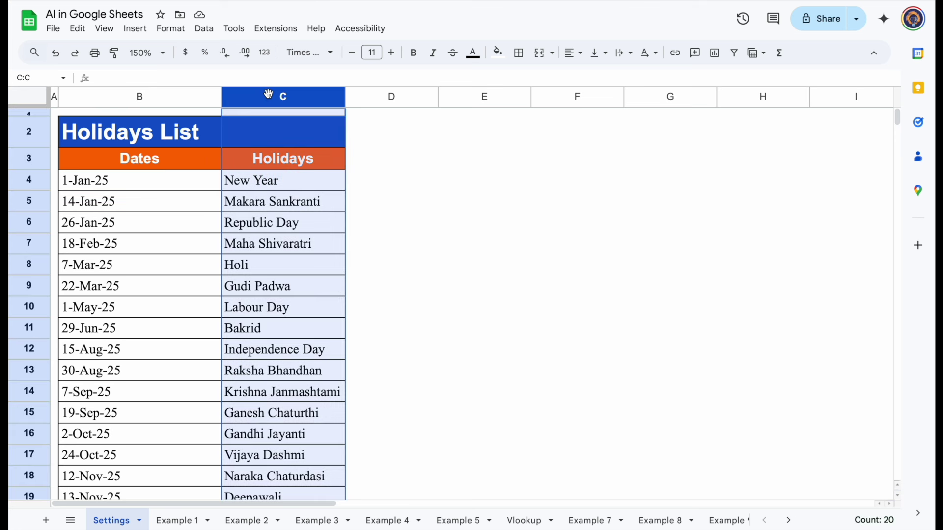
click(289, 183)
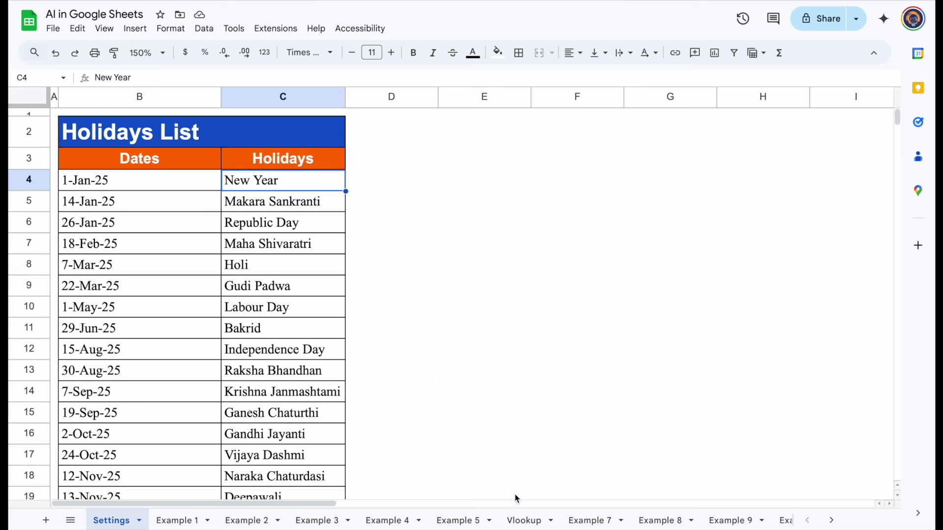
click(525, 521)
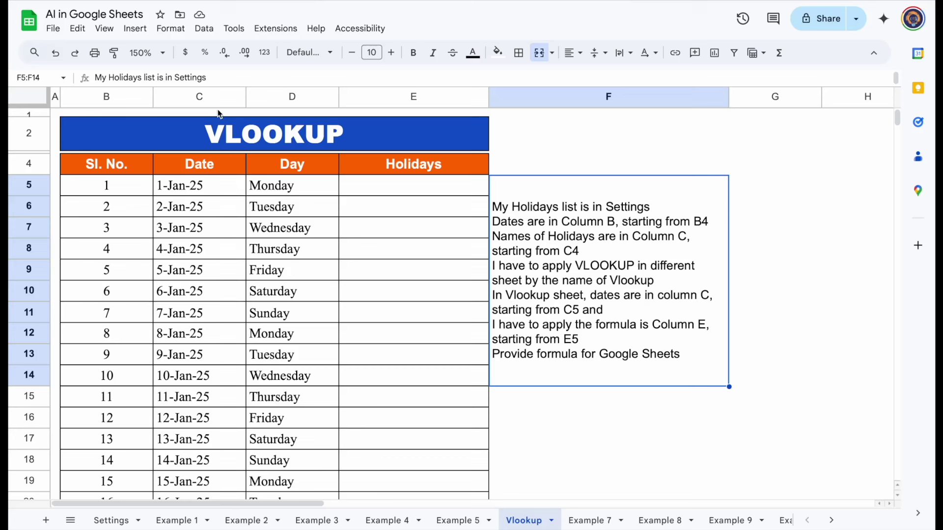
click(206, 97)
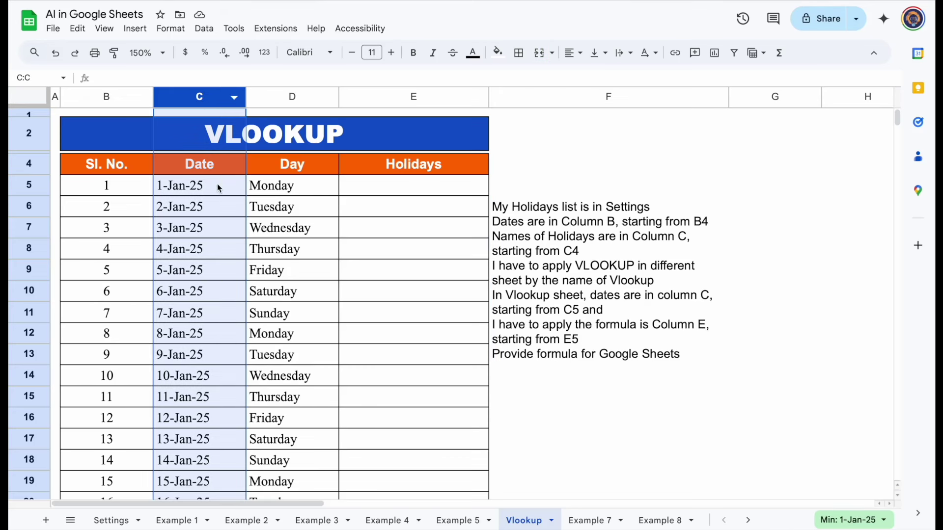
click(218, 186)
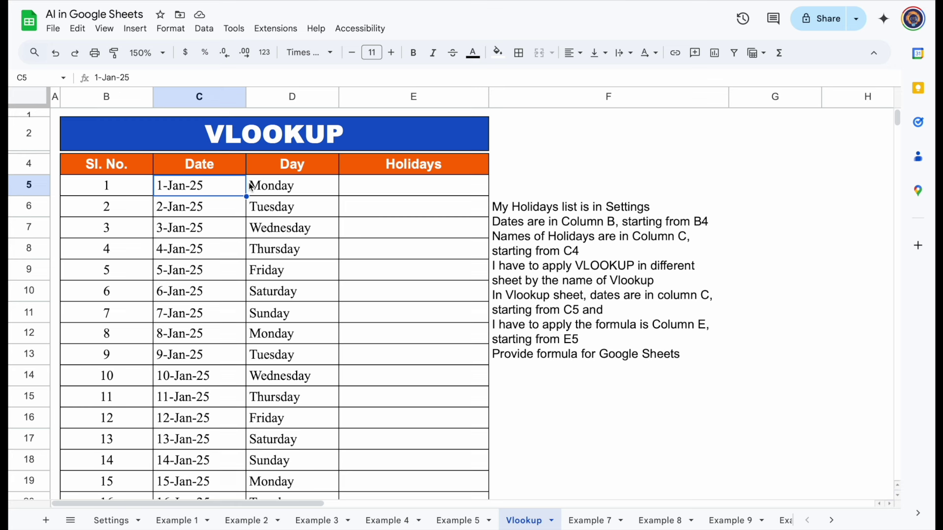
click(411, 101)
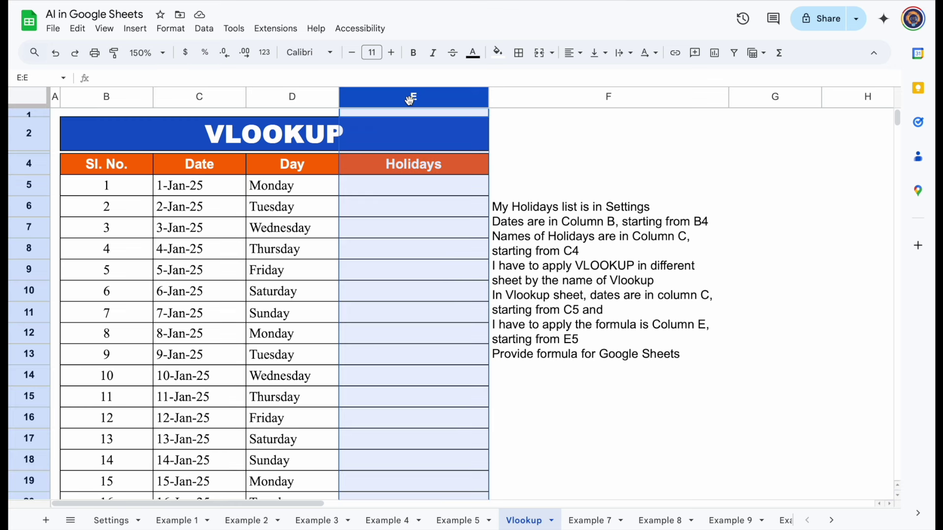
click(401, 187)
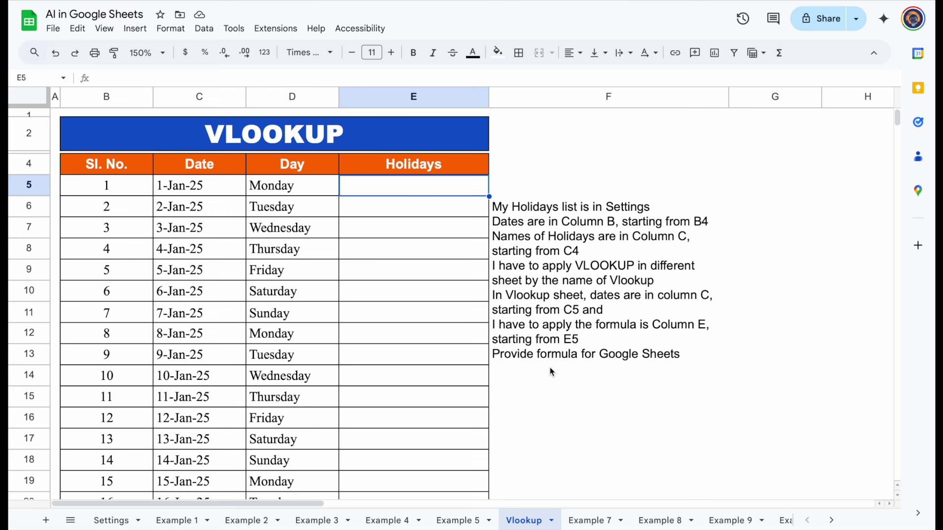
Copy the VLOOKUP prompt text from the Vlookup sheet and send it to ChatGPT.
click(596, 345)
double_click(695, 357)
drag(694, 289, 481, 174)
click(454, 192)
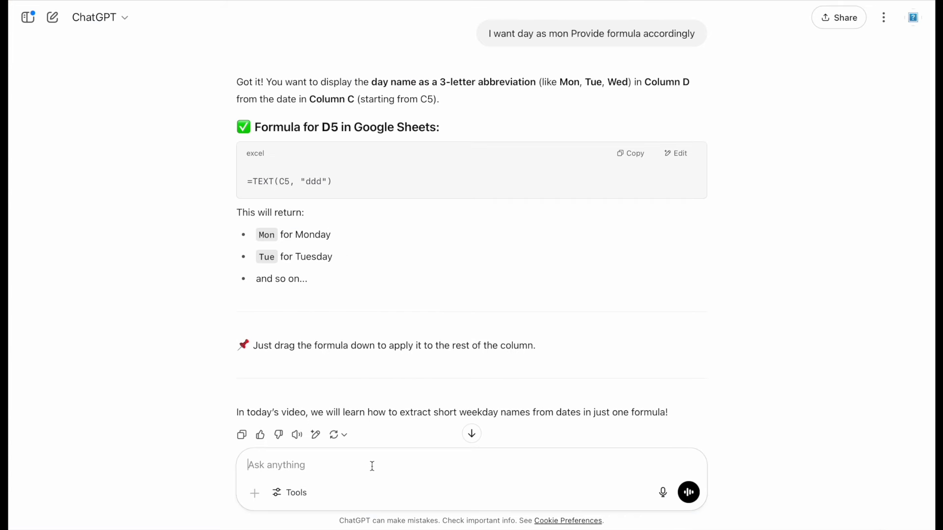
key(ctrl+v)
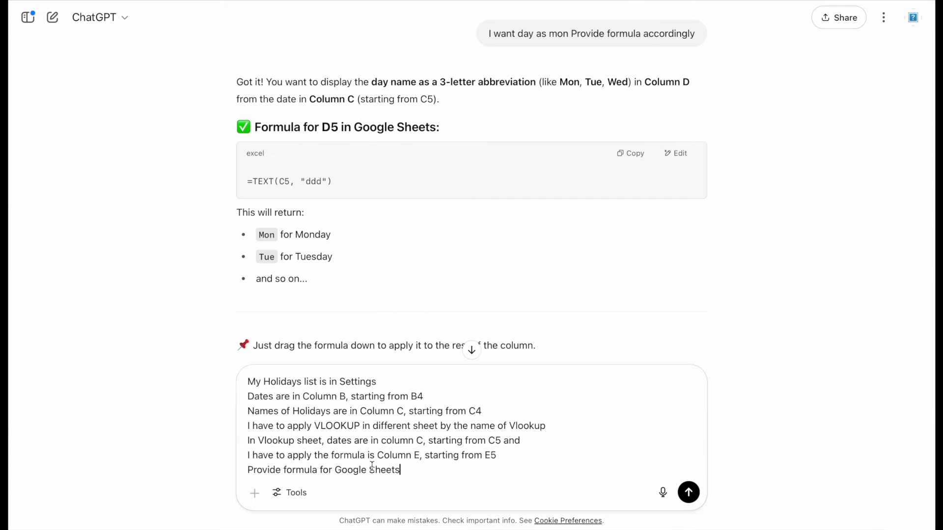
click(688, 493)
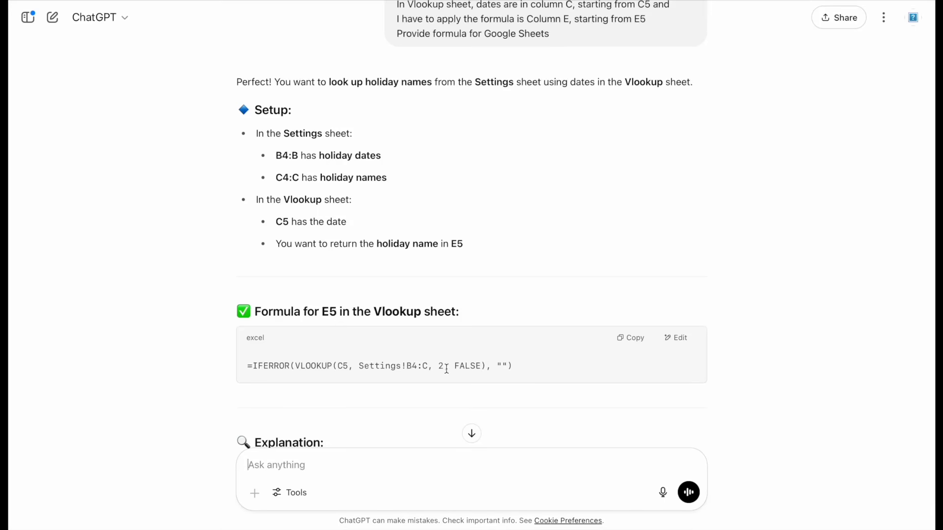
Review ChatGPT's formula explanation and send the follow-up "I have to drag down my formula so lock my range accordingly".
click(472, 434)
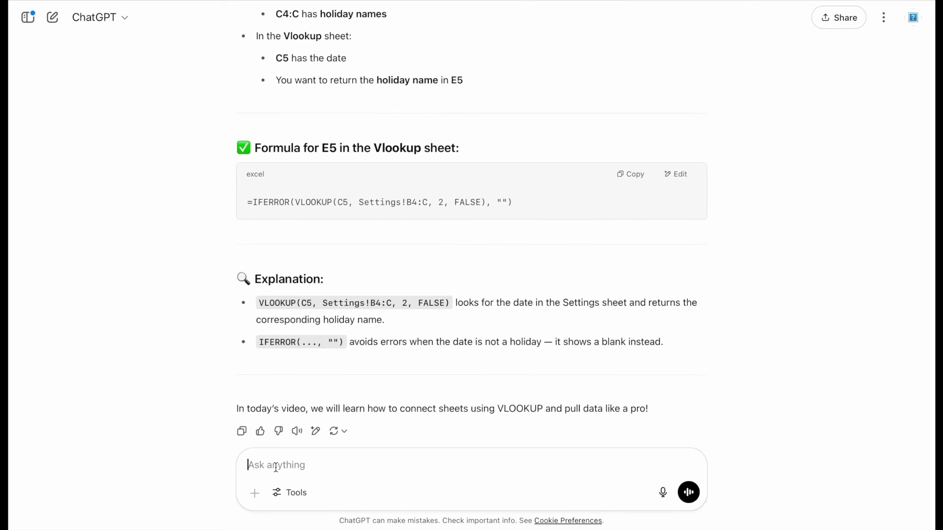
text(I have to drag down my formula so lock my range accordingly)
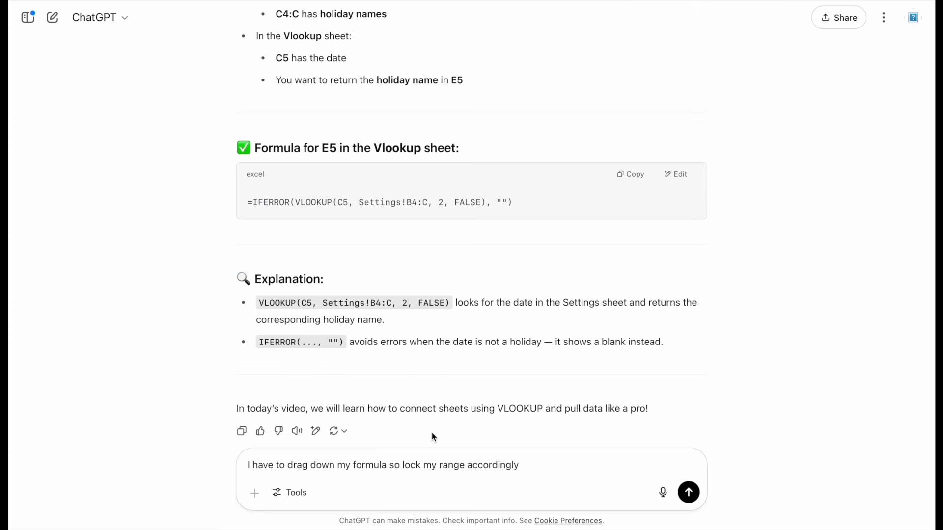
click(692, 495)
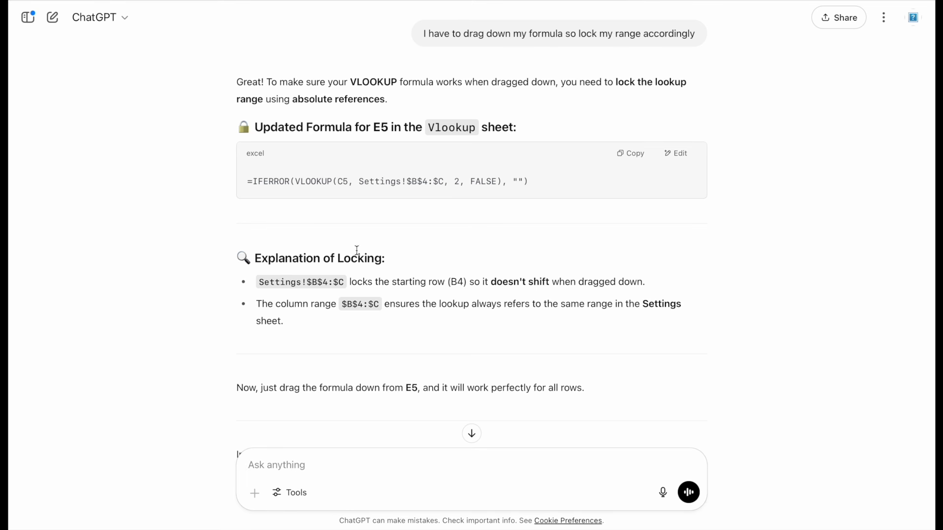
Copy ChatGPT's updated formula, enter =IFERROR(VLOOKUP(C5, Settings!$B$4:$C, 2, FALSE), "") in E5 of the Vlookup sheet and accept the suggested autofill.
click(633, 155)
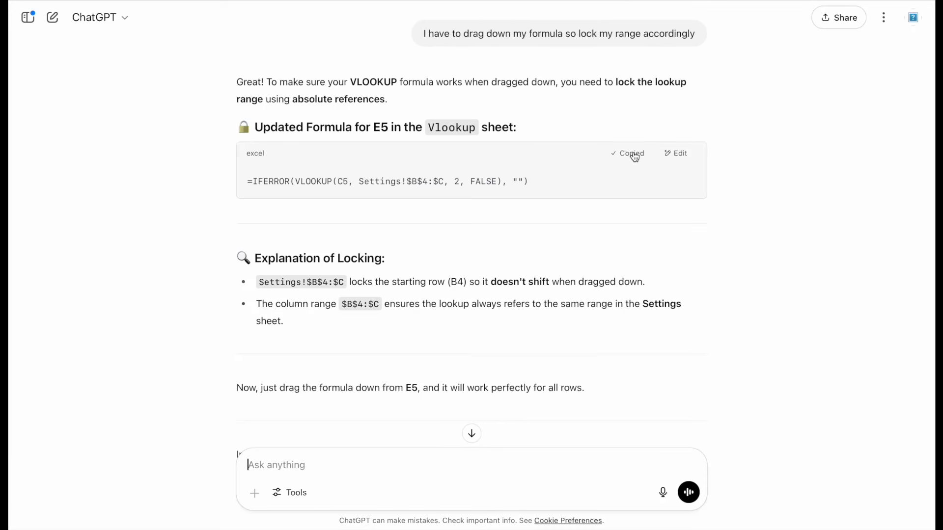
click(566, 1)
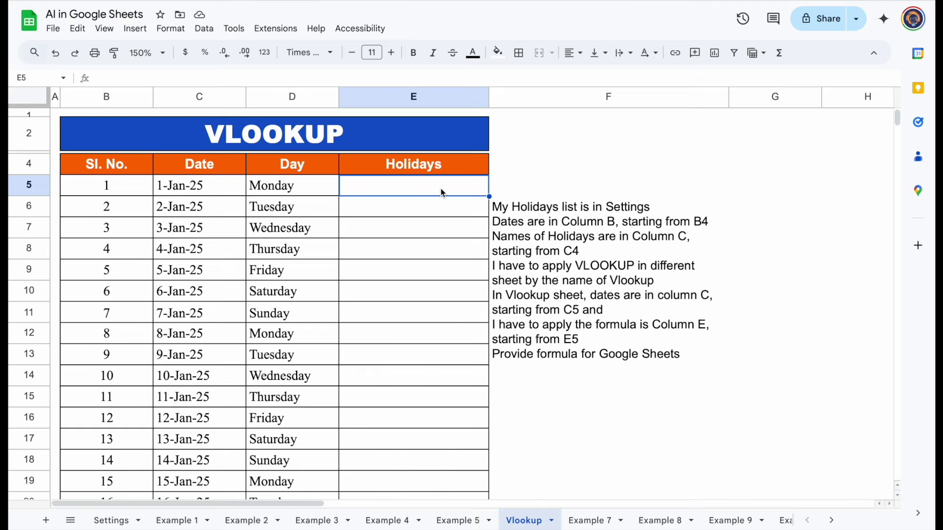
click(323, 75)
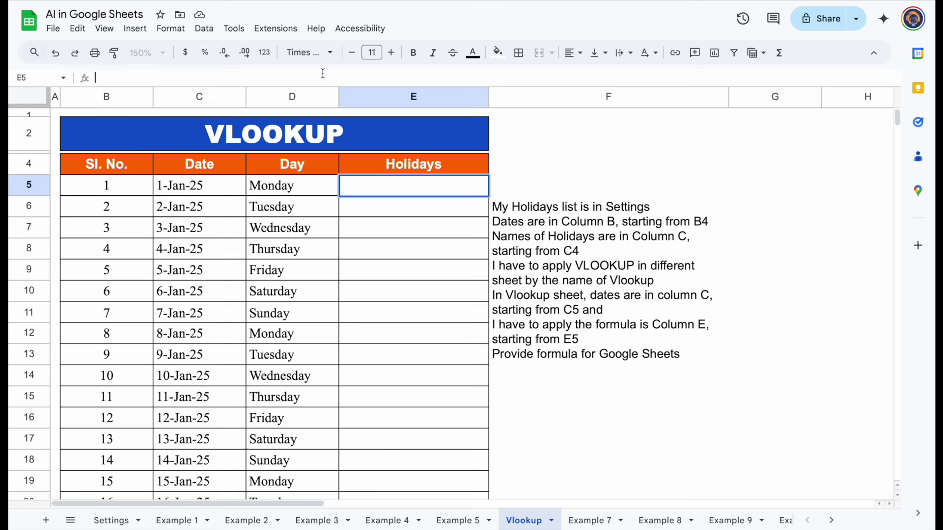
key(ctrl+v)
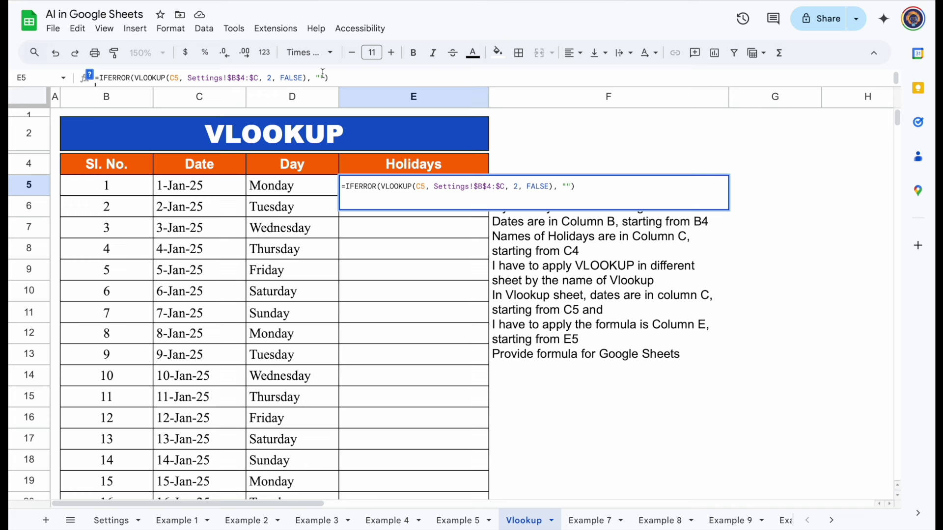
key(Return)
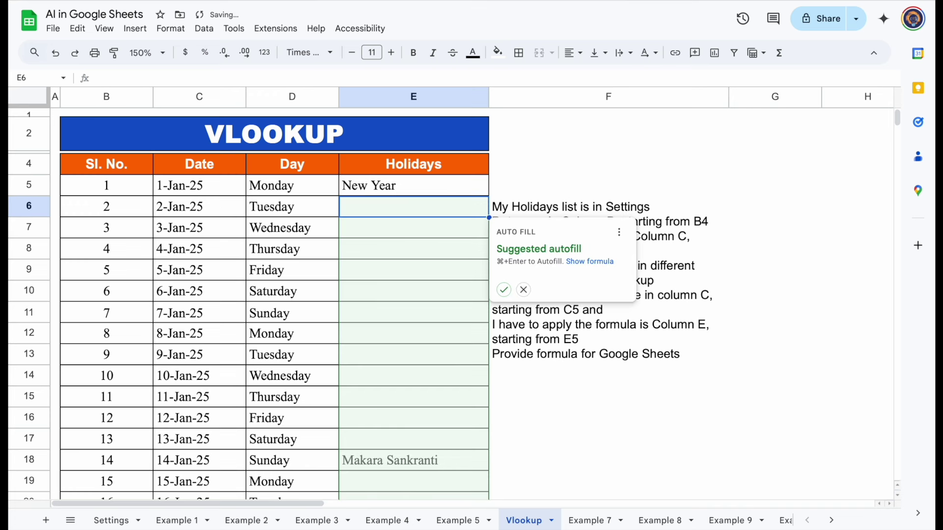
click(503, 290)
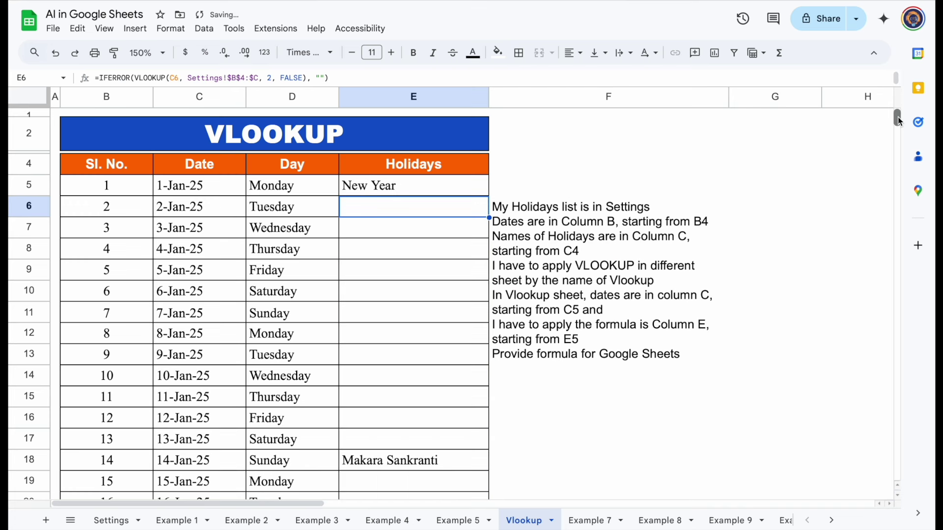
mouse_move(898, 119)
mouse_down()
mouse_move(899, 126)
mouse_move(897, 119)
mouse_up()
click(685, 182)
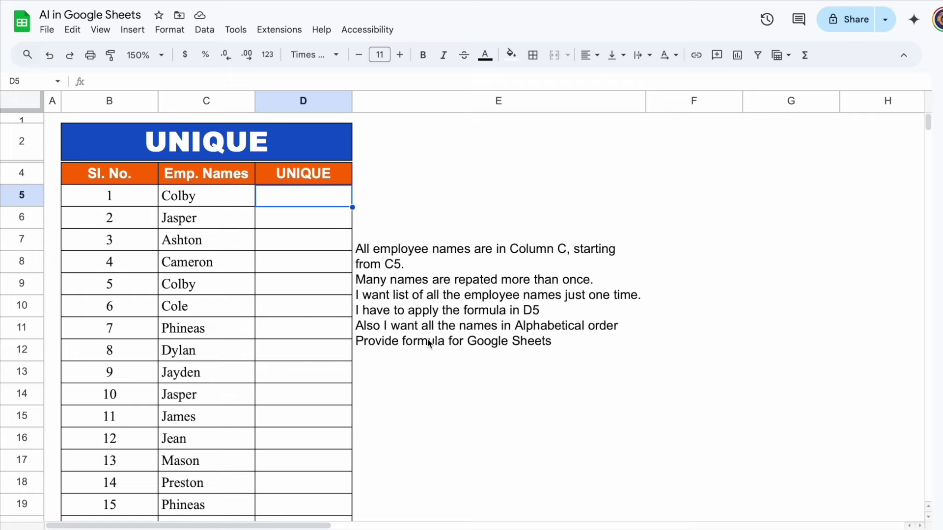
Examine the UNIQUE prompt against the employee names in column C and the empty UNIQUE column starting at D5.
click(434, 326)
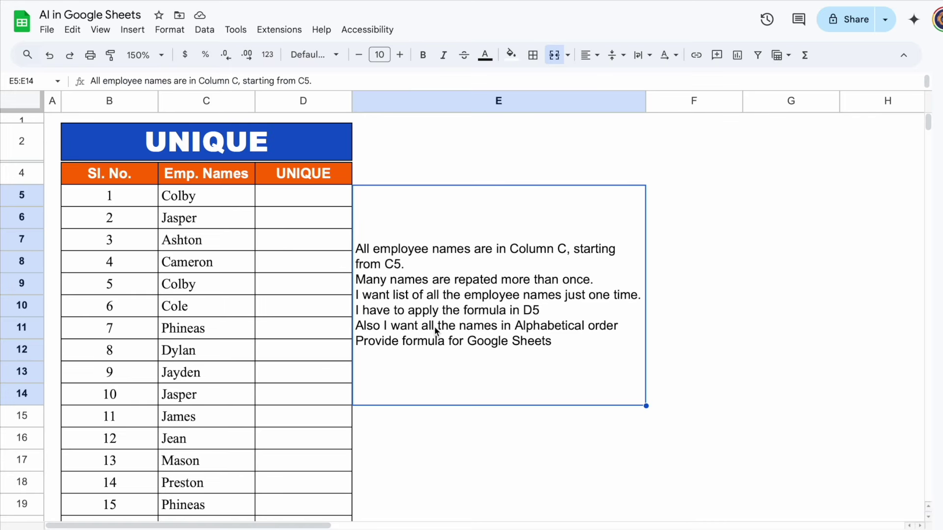
click(209, 103)
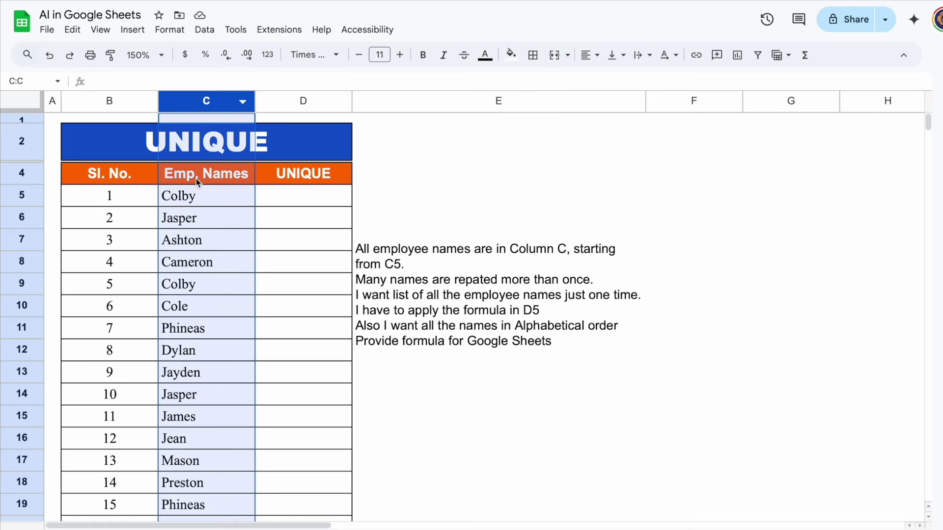
click(212, 197)
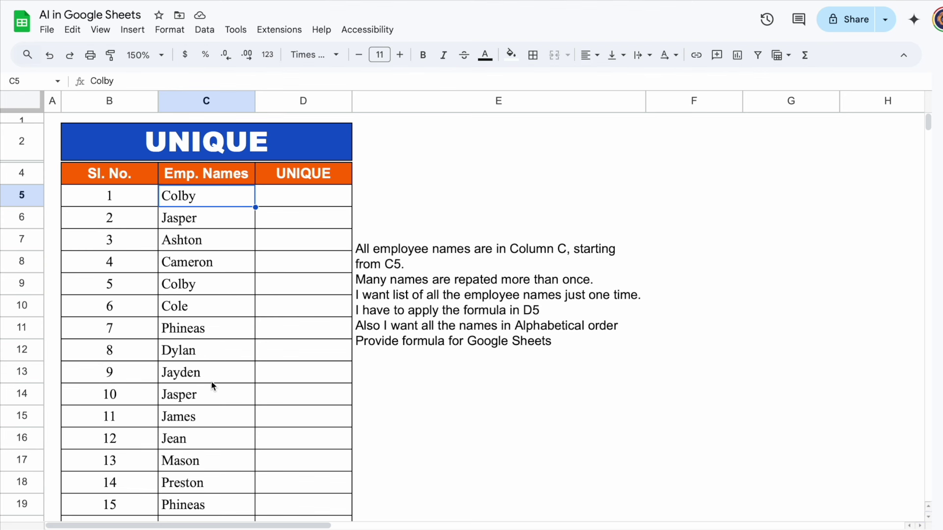
drag(927, 125, 929, 136)
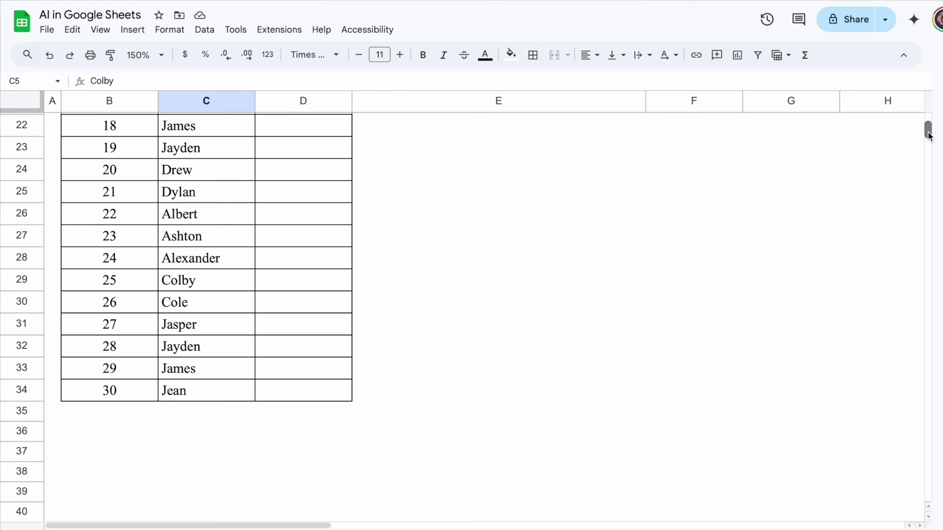
drag(928, 133, 928, 121)
click(456, 284)
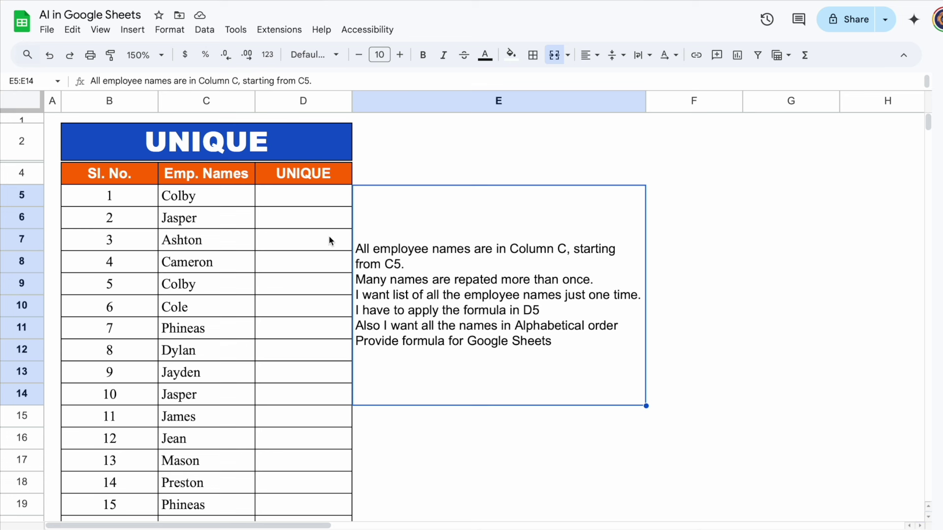
click(290, 197)
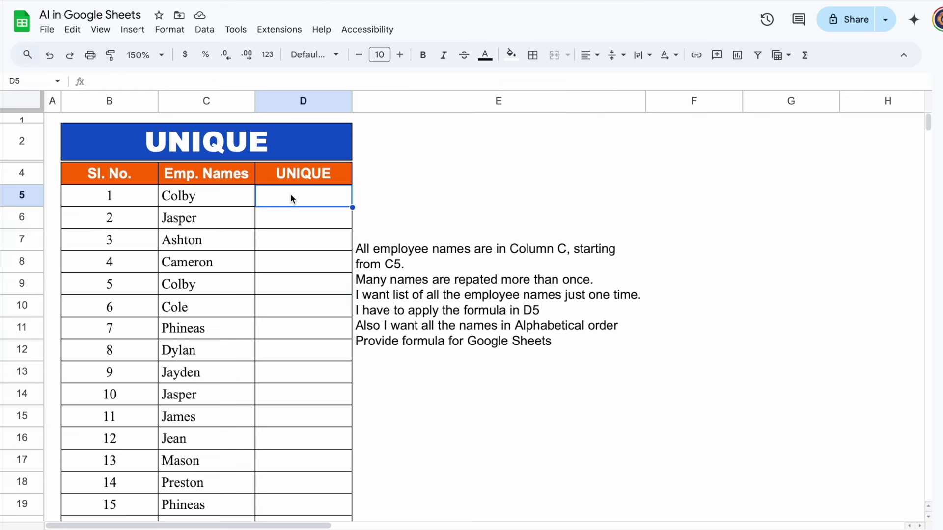
click(309, 224)
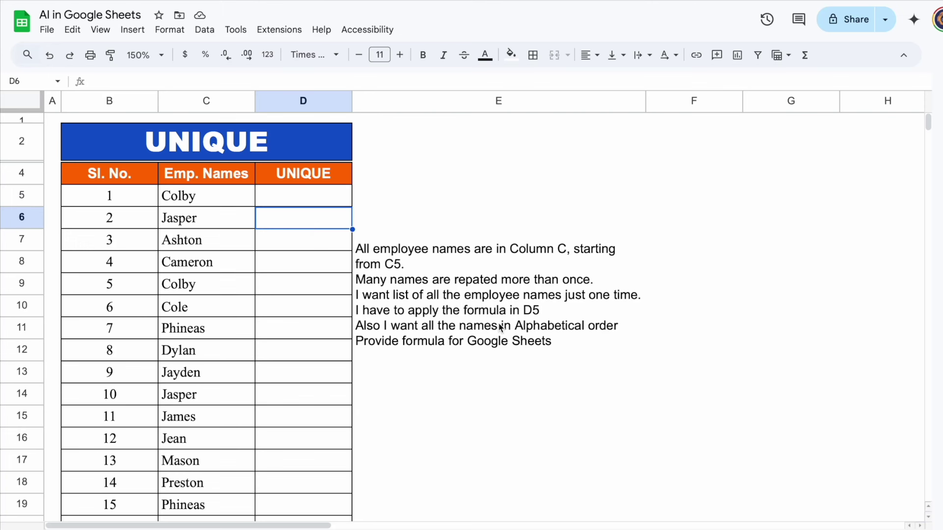
click(308, 203)
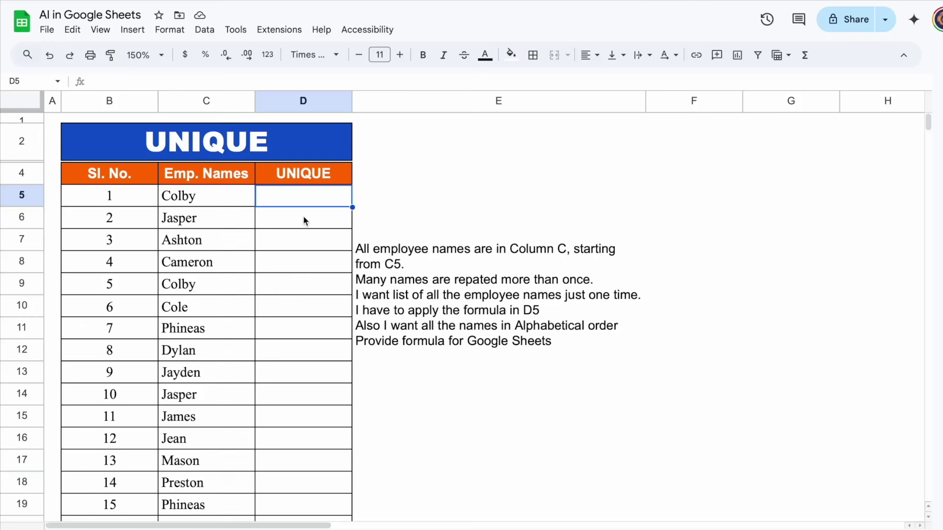
Copy the prompt text from the UNIQUE sheet and send it to ChatGPT.
click(504, 314)
double_click(572, 343)
drag(571, 343, 349, 196)
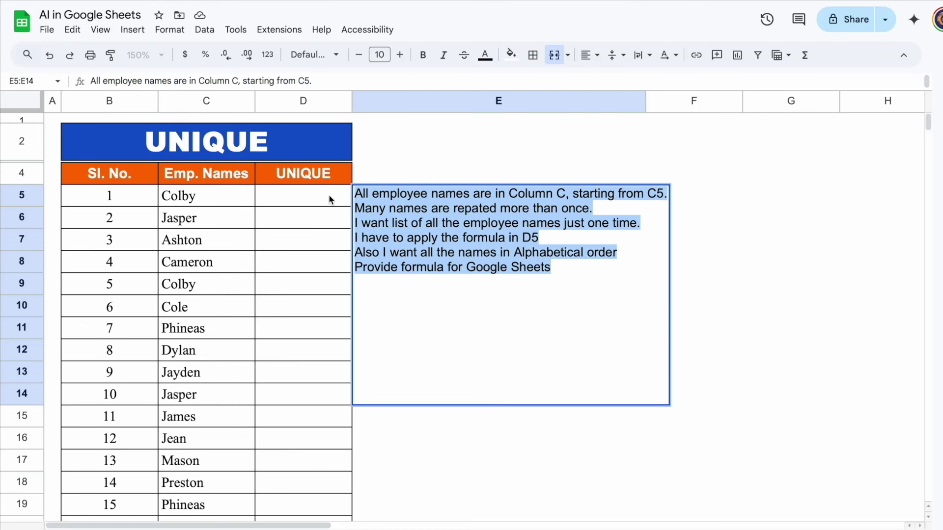
click(329, 195)
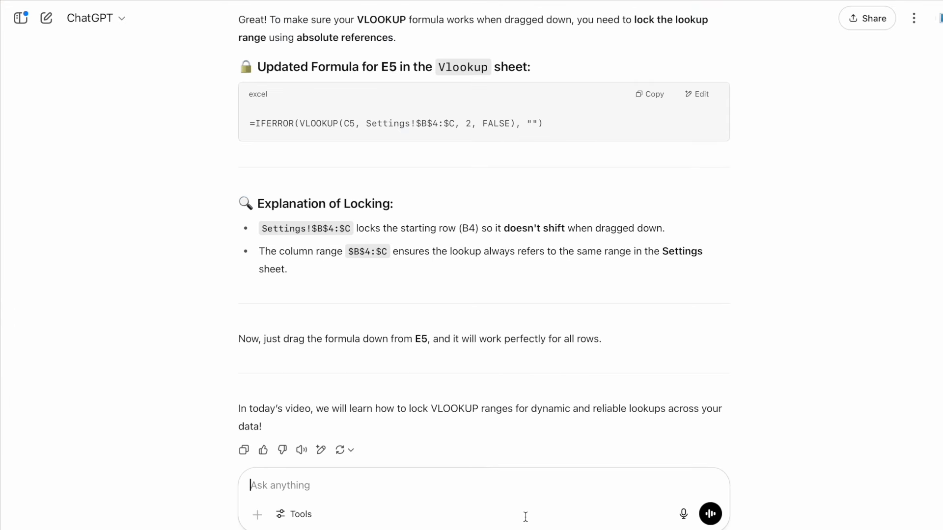
key(ctrl+v)
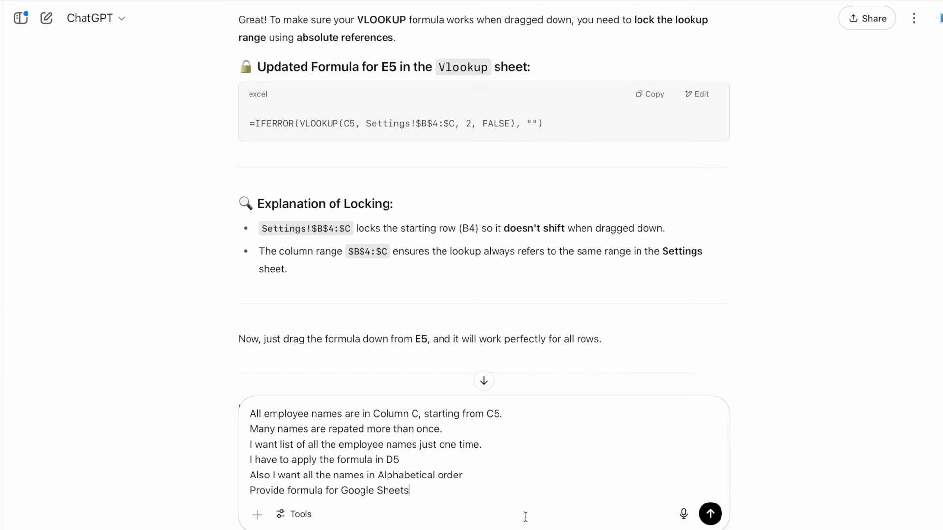
click(710, 513)
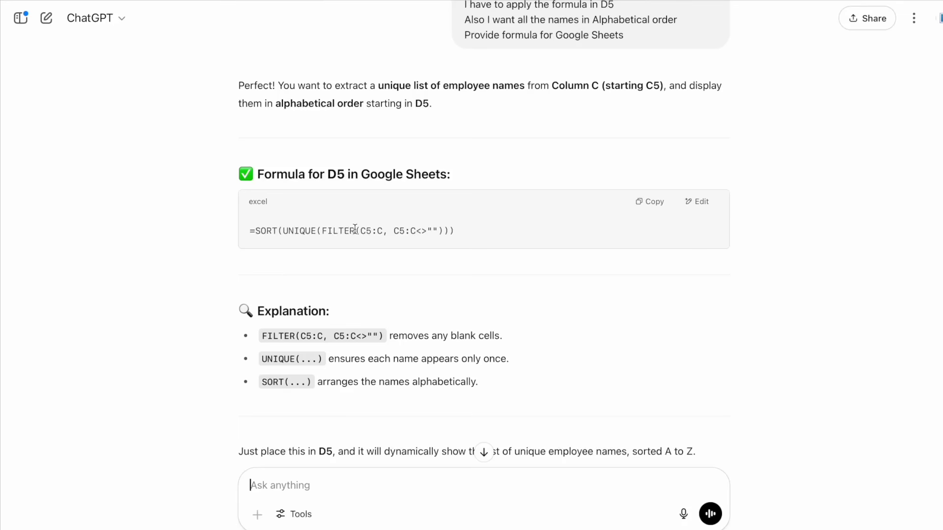
Copy ChatGPT's formula, enter =SORT(UNIQUE(FILTER(C5:C, C5:C<>""))) in D5 of the UNIQUE sheet and check the resulting name list.
click(656, 202)
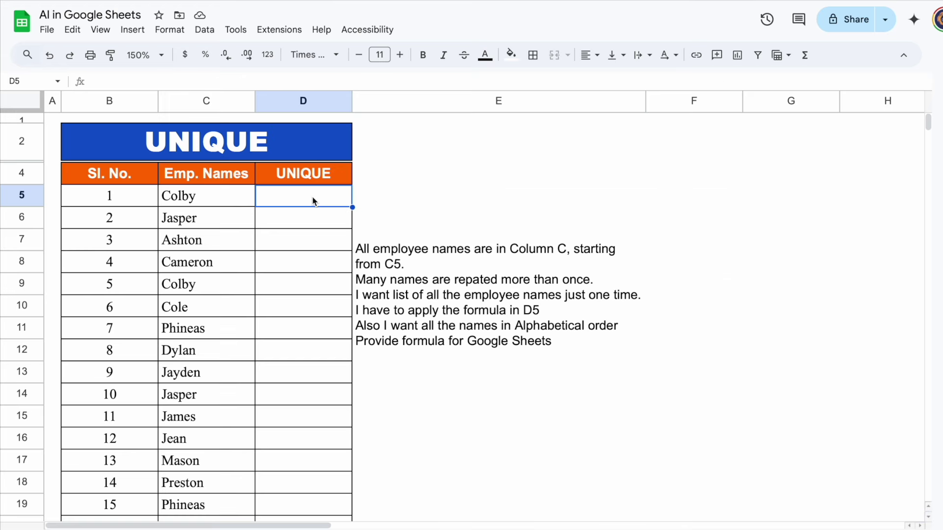
click(229, 82)
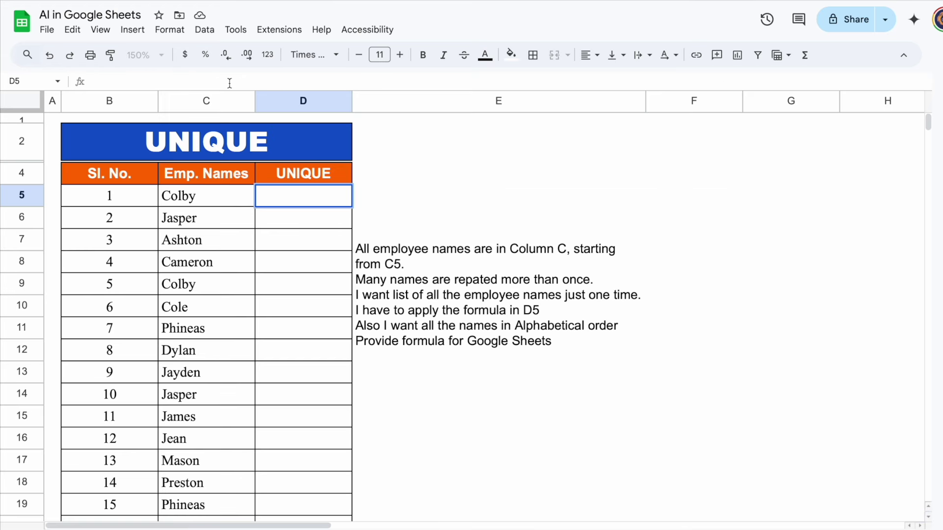
key(ctrl+v)
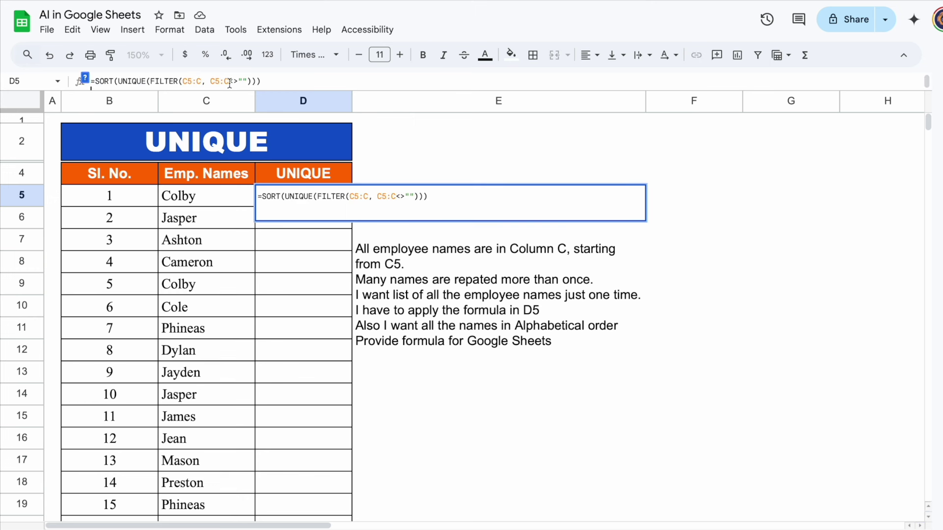
key(Return)
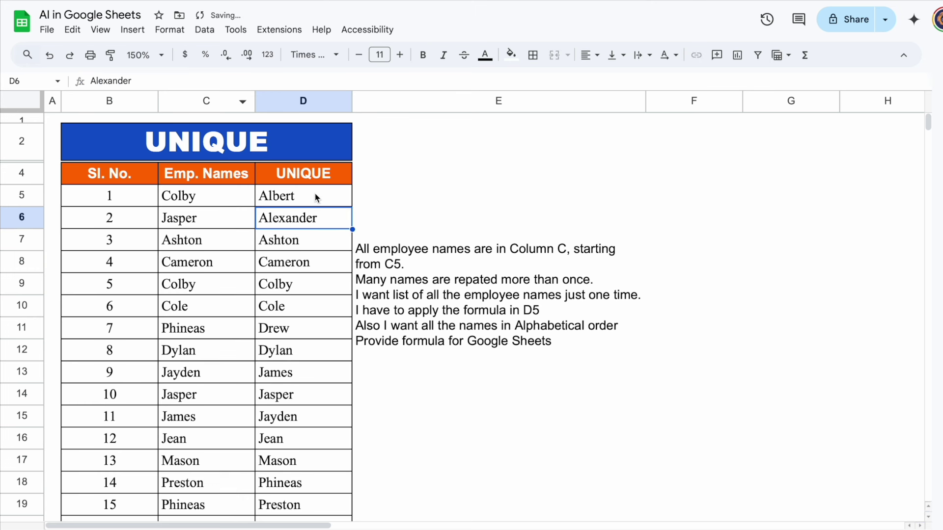
key(Up)
drag(927, 125, 928, 130)
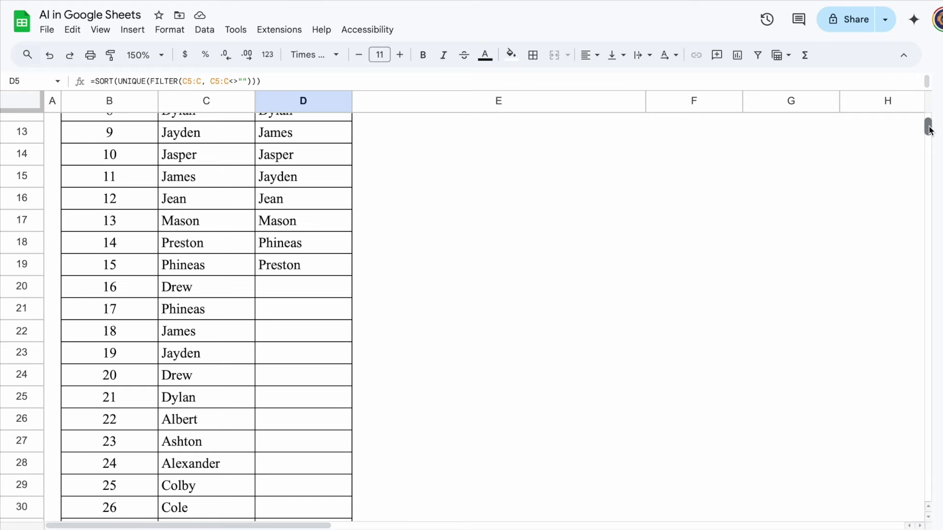
click(308, 272)
click(140, 271)
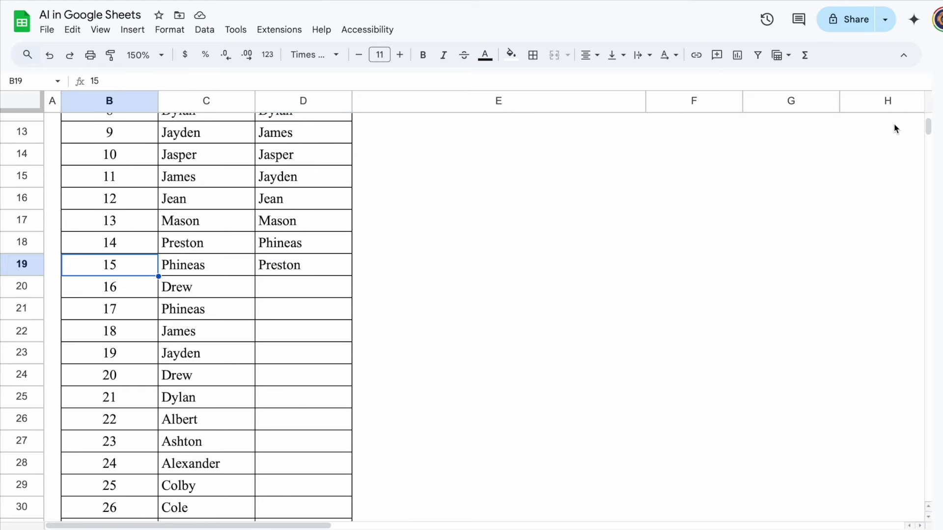
drag(927, 127, 928, 123)
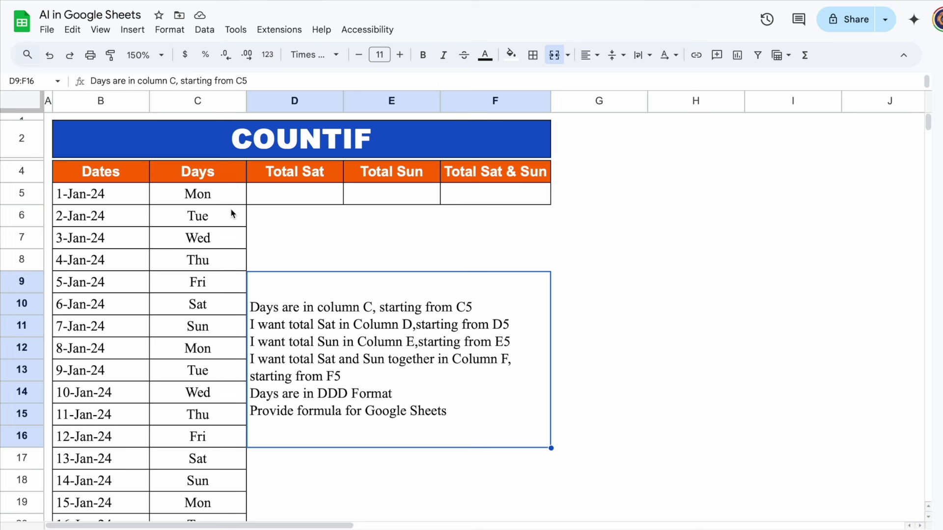
Examine the COUNTIF prompt against the Days column and the Total Sat, Total Sun and Total Sat & Sun cells.
click(196, 102)
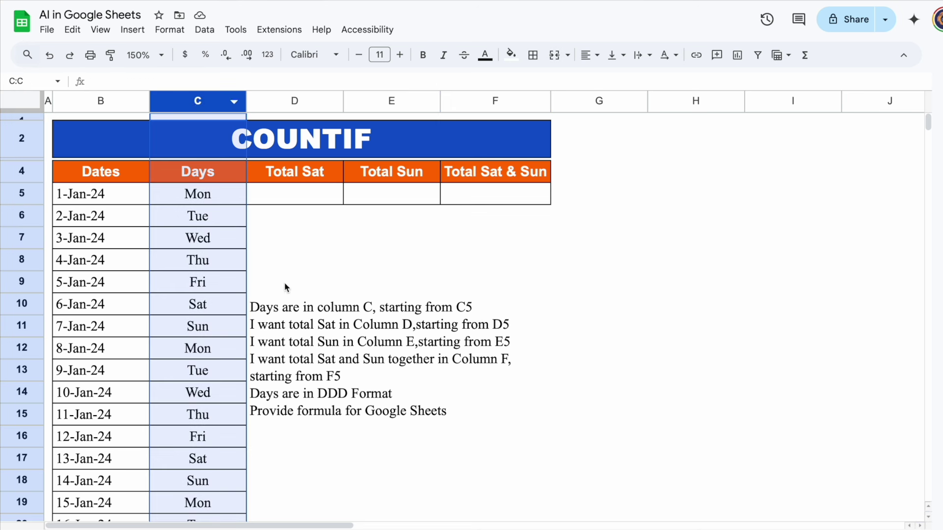
click(310, 324)
click(210, 198)
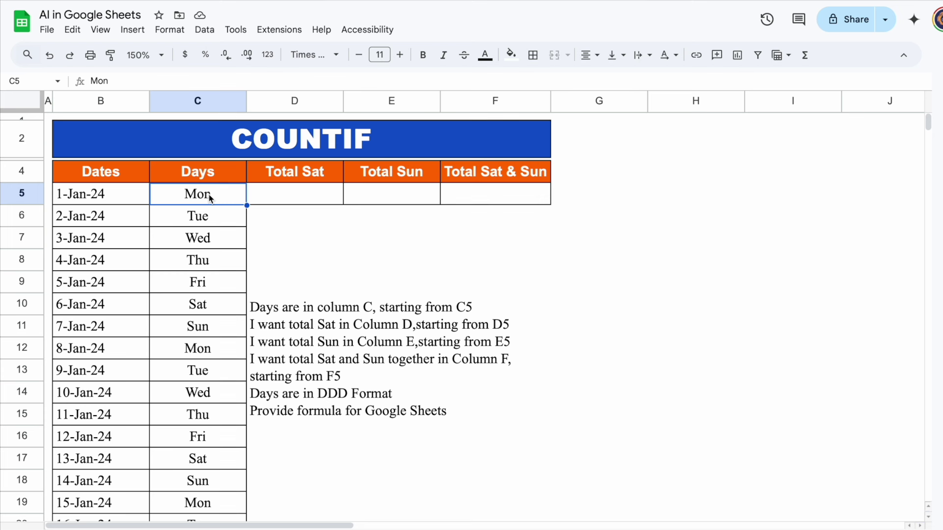
click(302, 103)
click(294, 199)
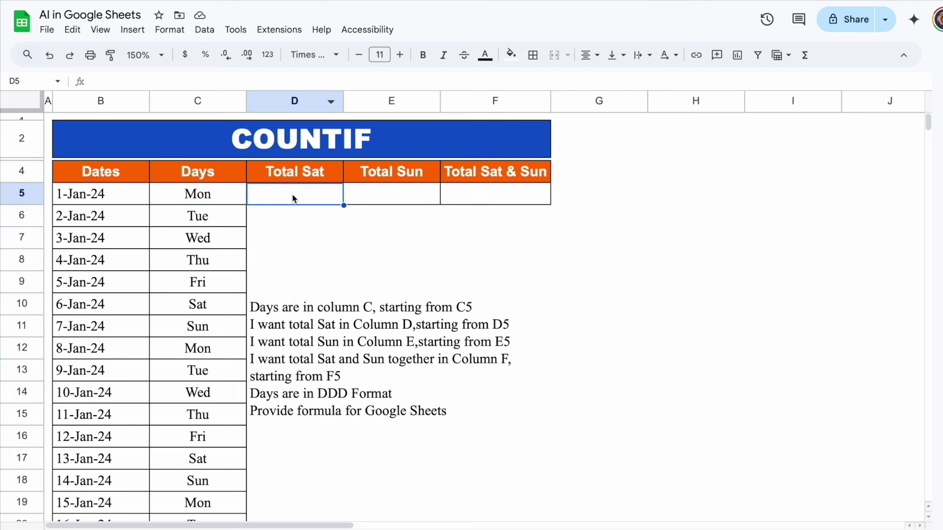
click(390, 195)
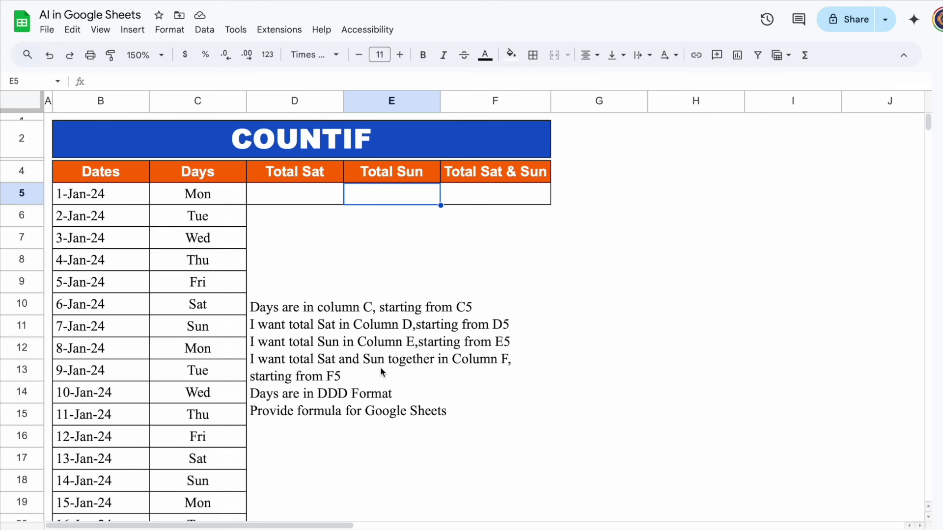
click(472, 196)
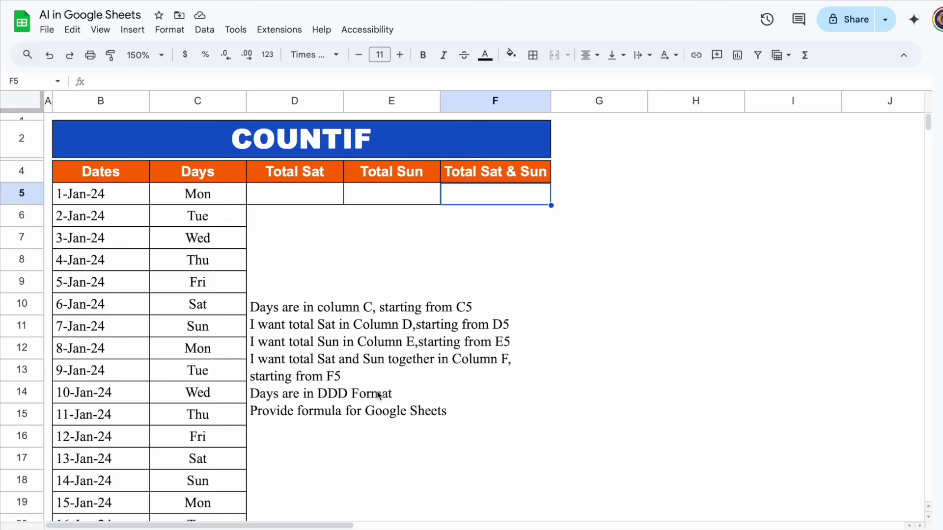
click(223, 203)
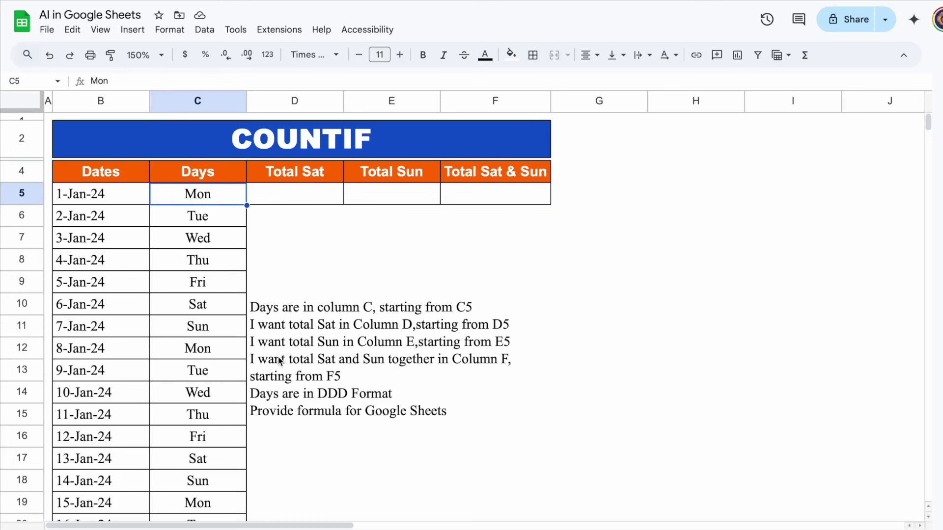
Copy the prompt text from the COUNTIF sheet and send it to ChatGPT.
click(373, 408)
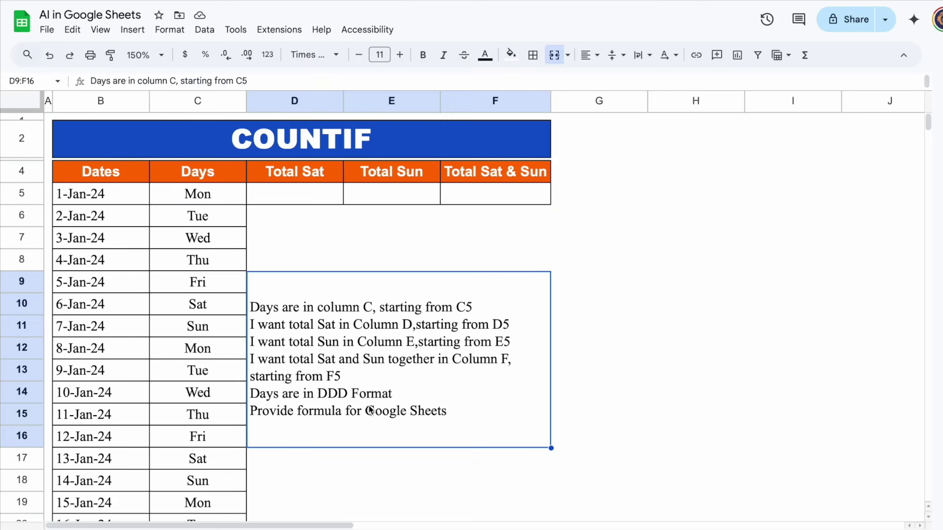
double_click(453, 417)
drag(456, 386, 252, 279)
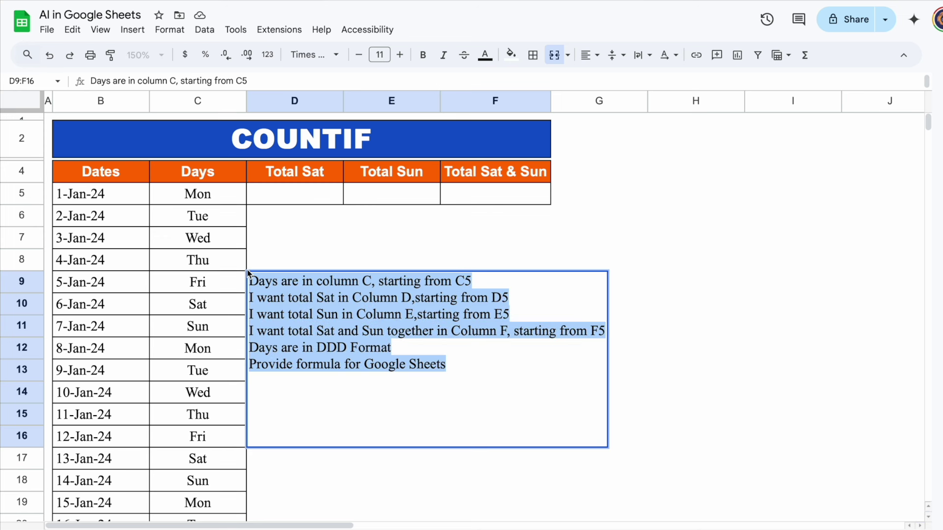
click(290, 199)
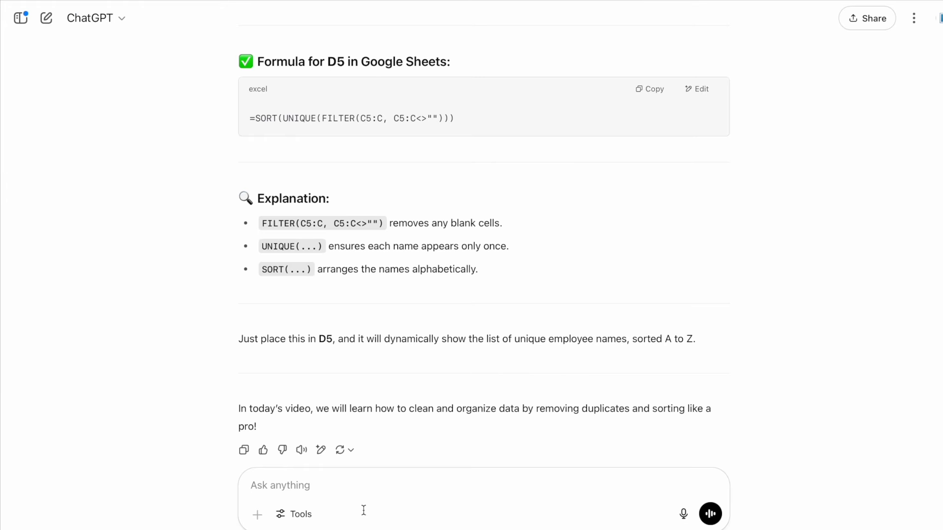
key(ctrl+v)
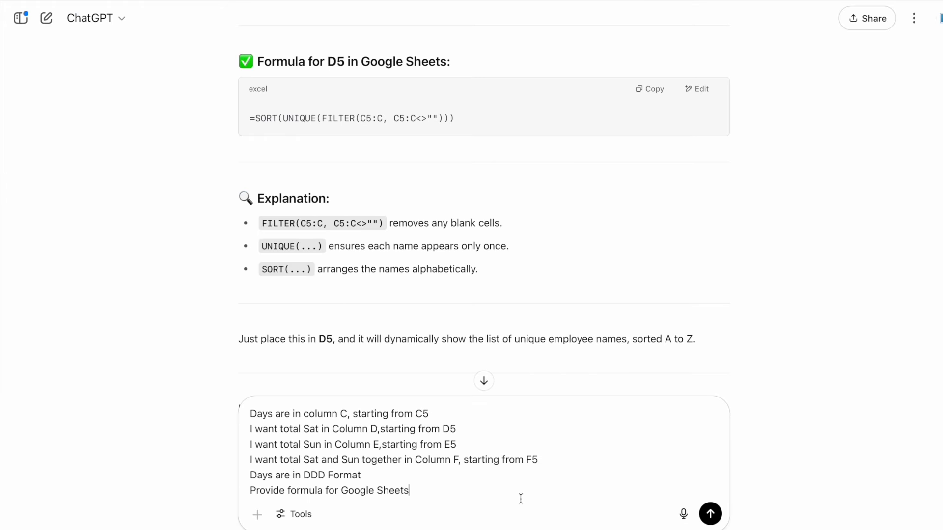
click(710, 514)
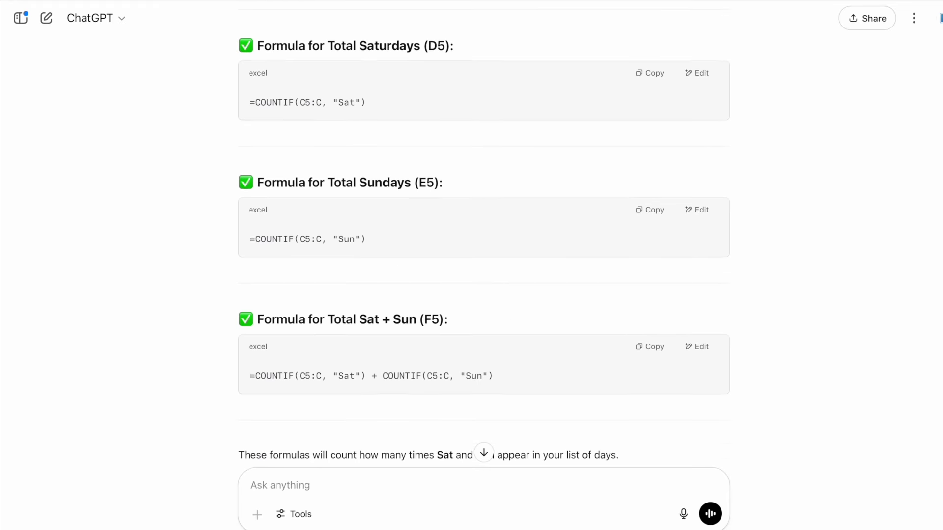
Copy ChatGPT's total Saturdays formula and enter =COUNTIF(C5:C, "Sat") in D5 of the COUNTIF sheet.
scroll(423, 150, up, 1)
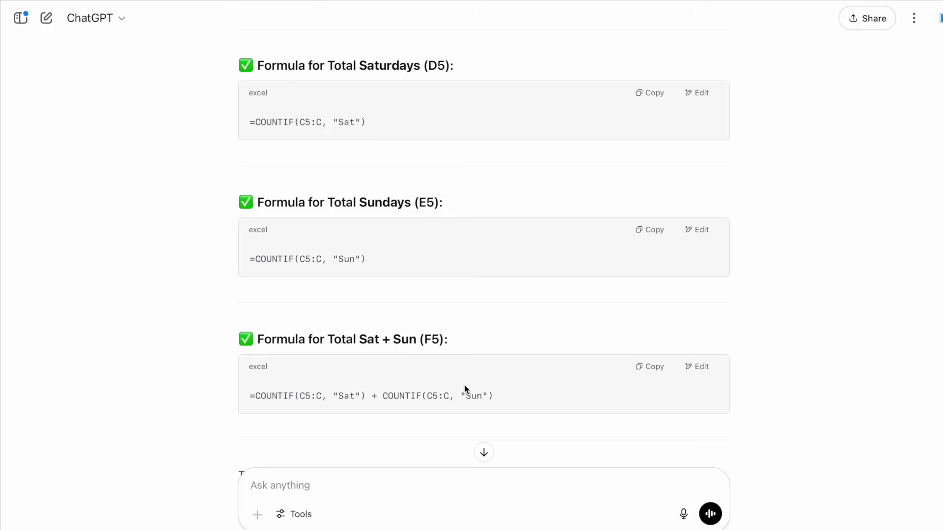
click(654, 98)
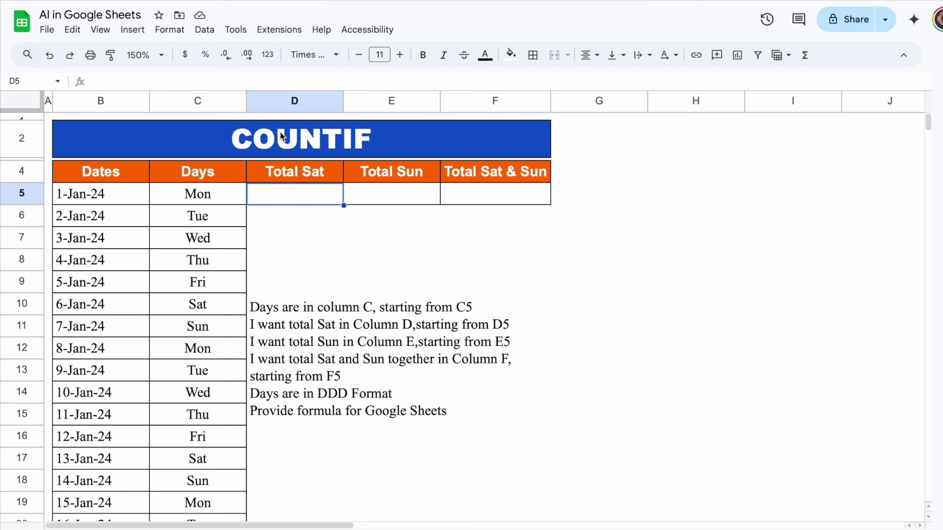
click(249, 83)
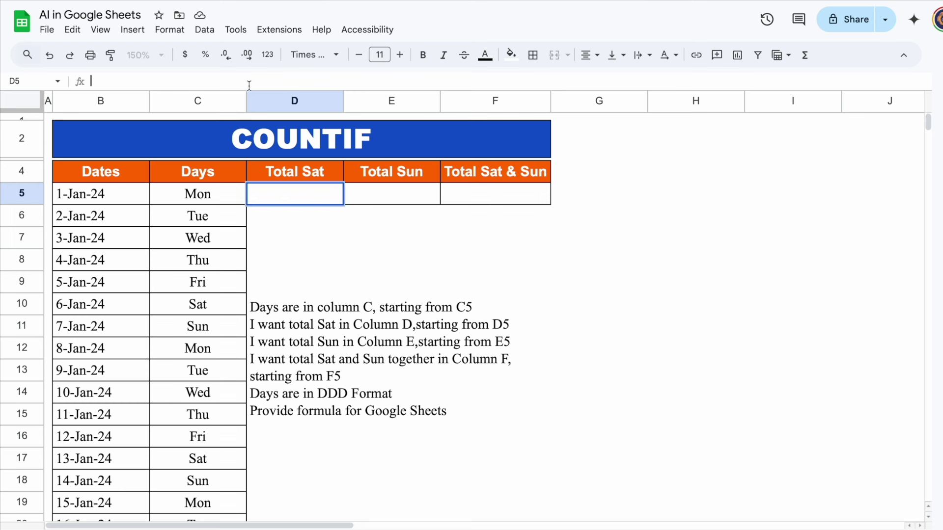
key(ctrl+v)
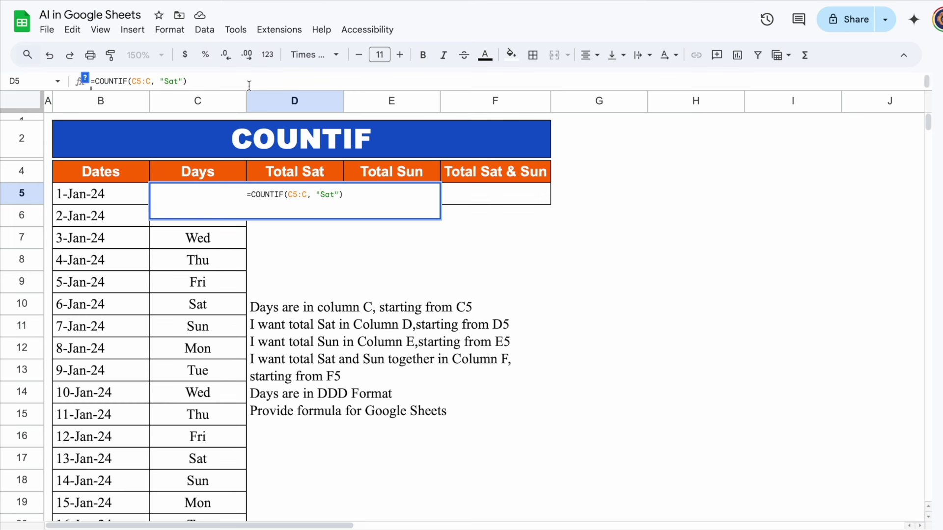
key(Return)
click(326, 196)
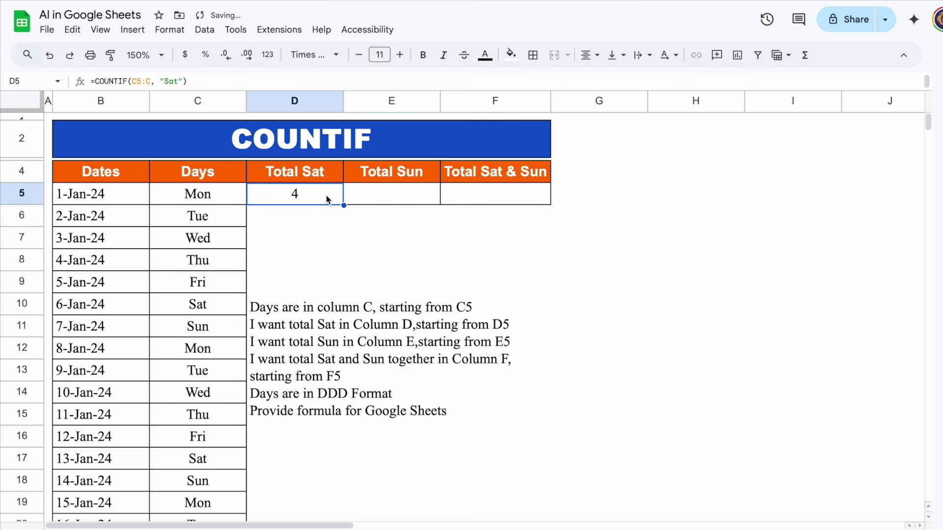
Copy ChatGPT's total Sundays formula, enter =COUNTIF(C5:C, "Sun") in E5 of the COUNTIF sheet and check the result.
click(712, 0)
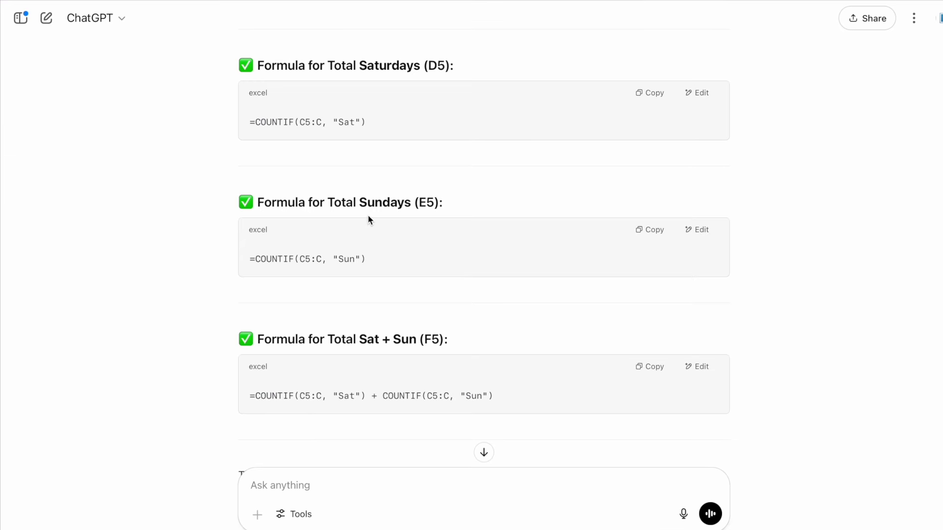
click(658, 230)
click(542, 2)
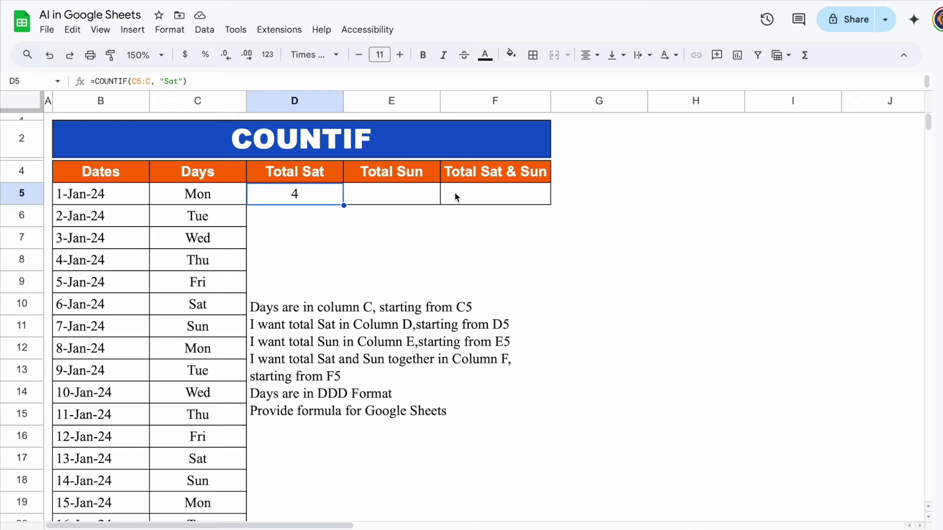
click(411, 198)
click(341, 83)
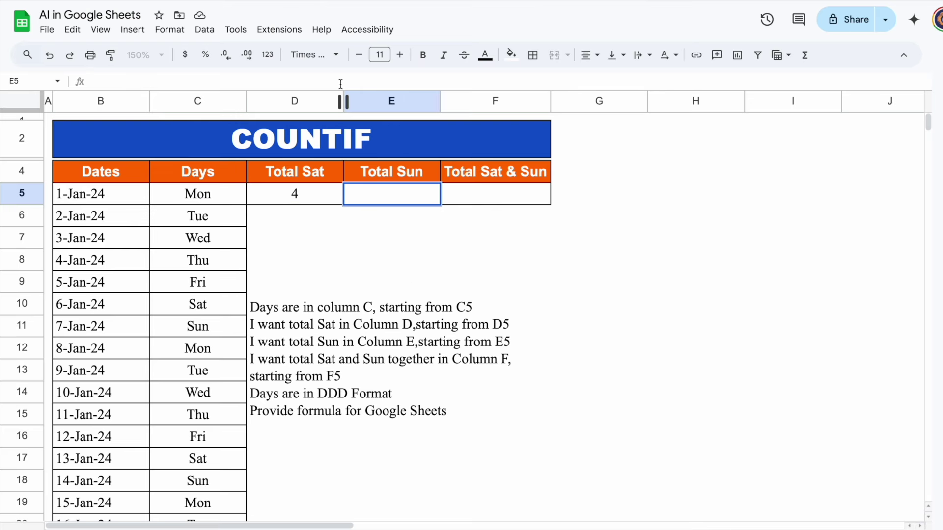
key(ctrl+v)
key(Return)
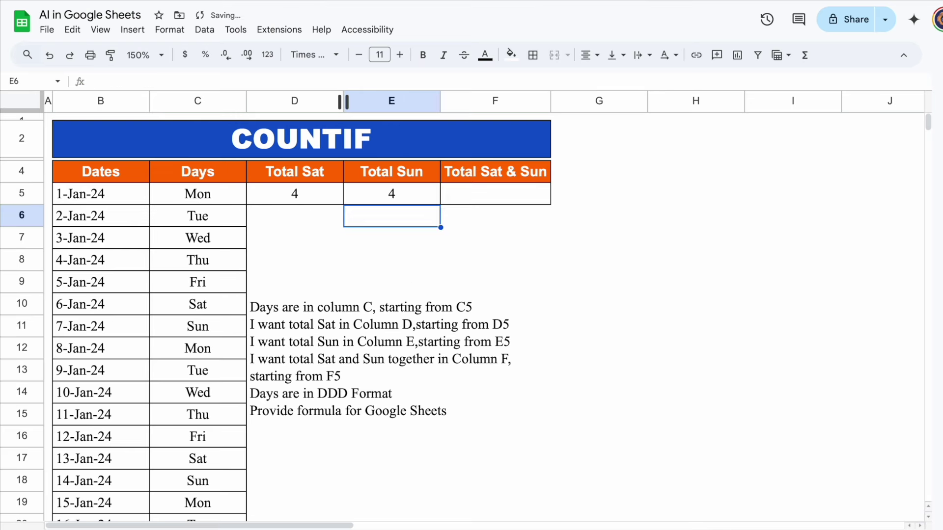
click(334, 198)
click(419, 195)
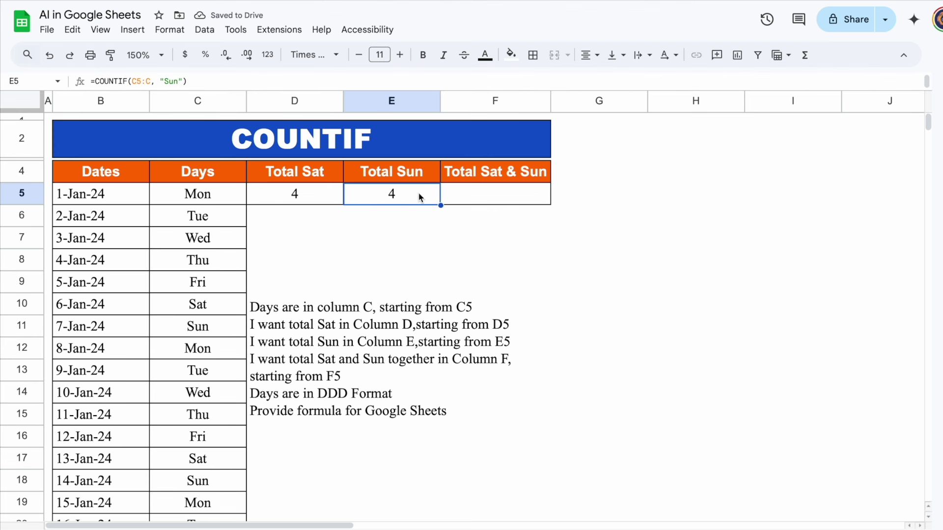
Copy ChatGPT's combined weekend formula and enter =COUNTIF(C5:C, "Sat") + COUNTIF(C5:C, "Sun") in F5 of the COUNTIF sheet.
click(469, 199)
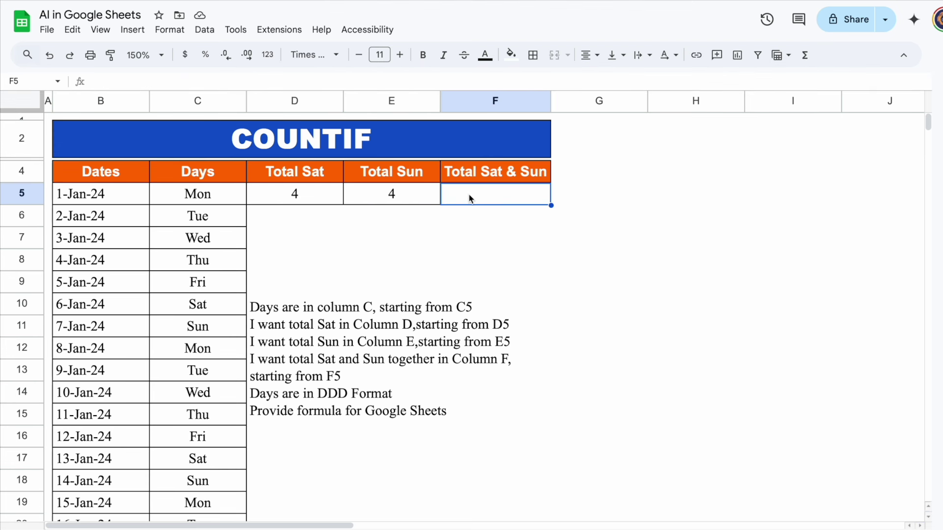
click(719, 1)
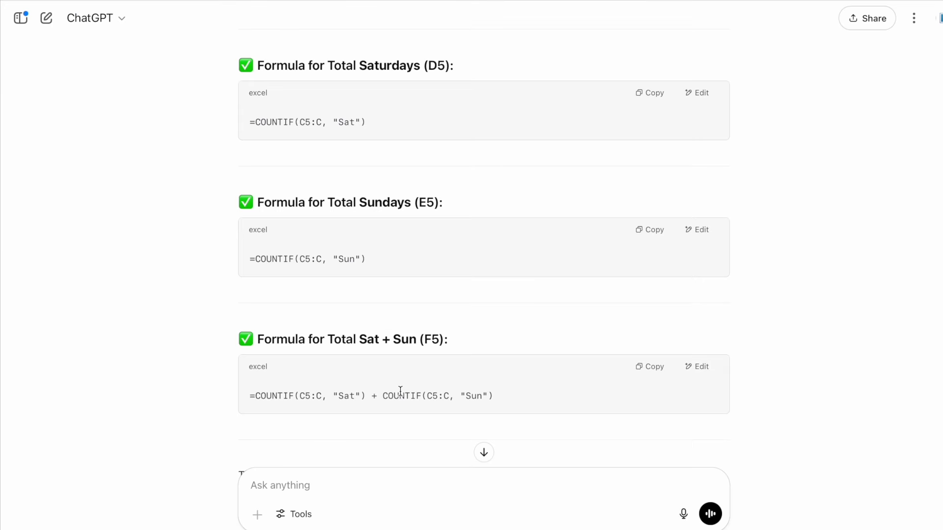
click(655, 372)
click(521, 2)
click(438, 82)
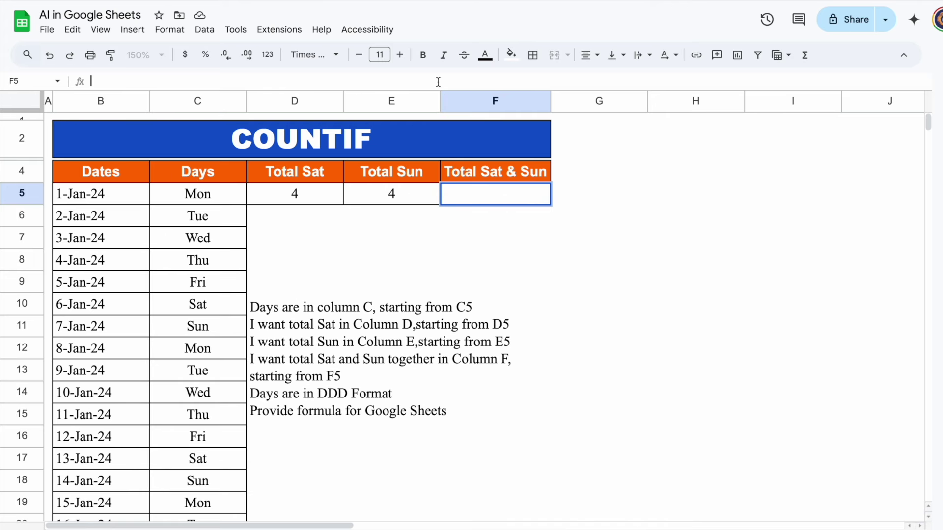
key(ctrl+v)
key(Return)
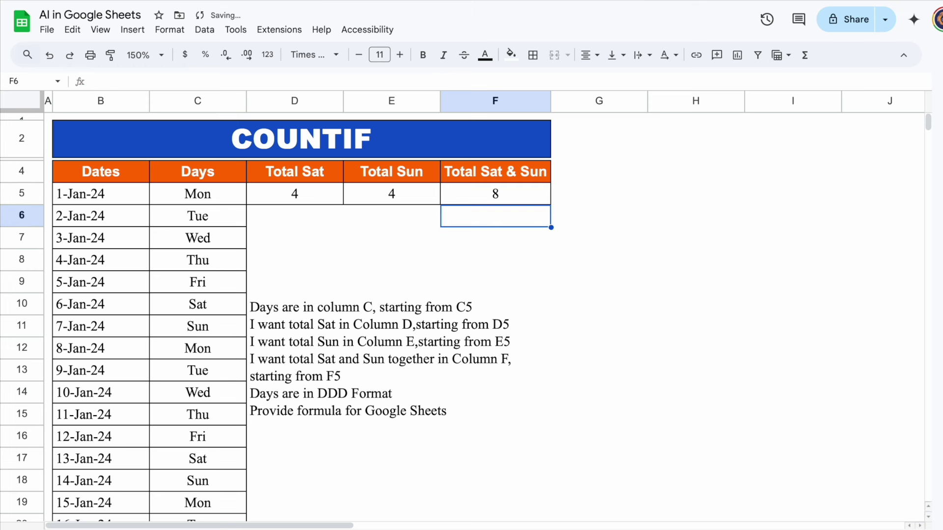
click(490, 199)
click(488, 239)
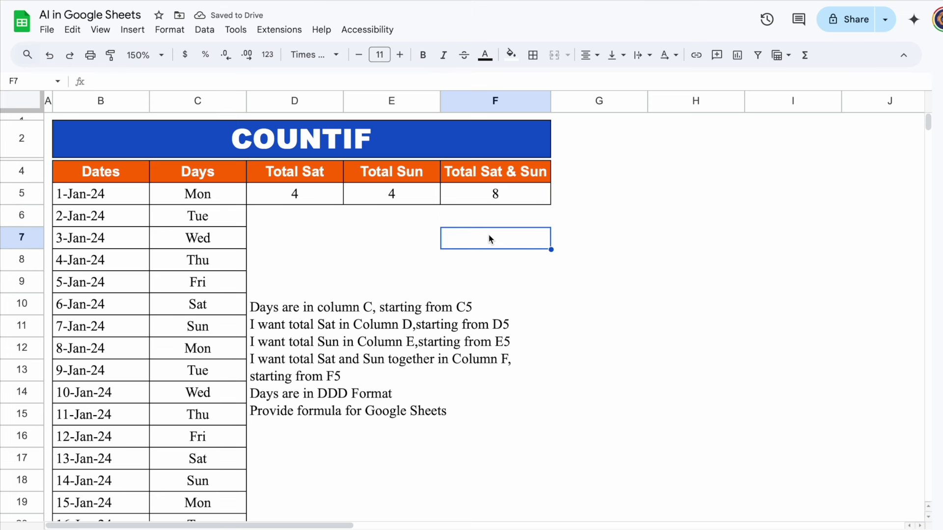
Examine the SUMIFS sheet's prompt against the employee name, Region and Sales columns, the F6 result cell and the criteria in F5 and G5.
click(432, 396)
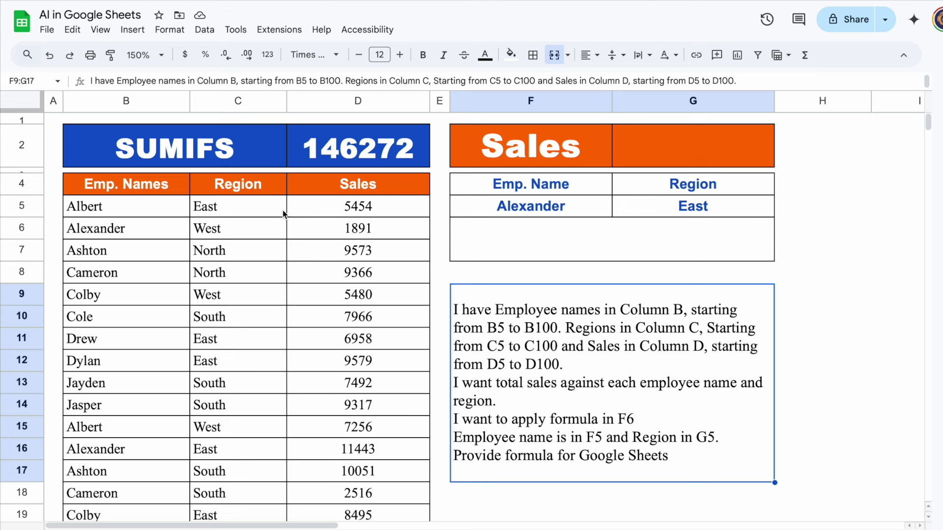
click(150, 103)
click(130, 214)
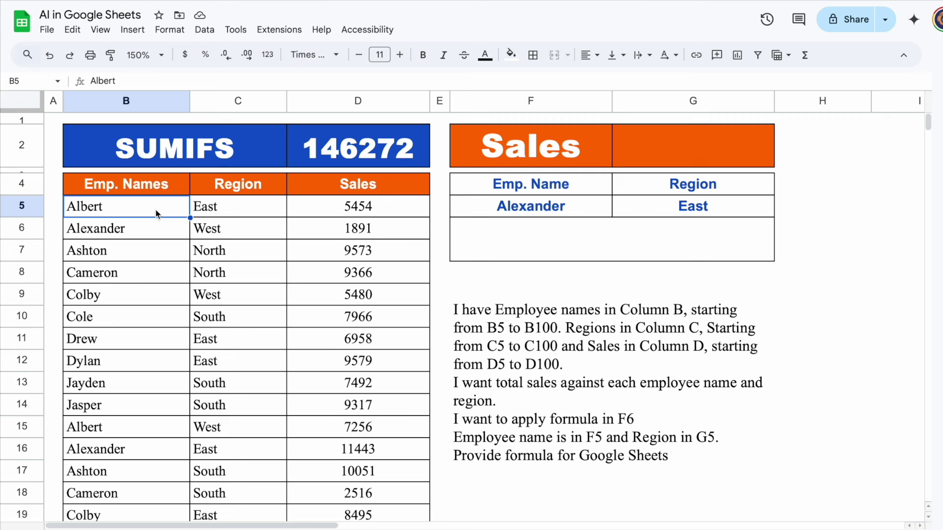
click(246, 102)
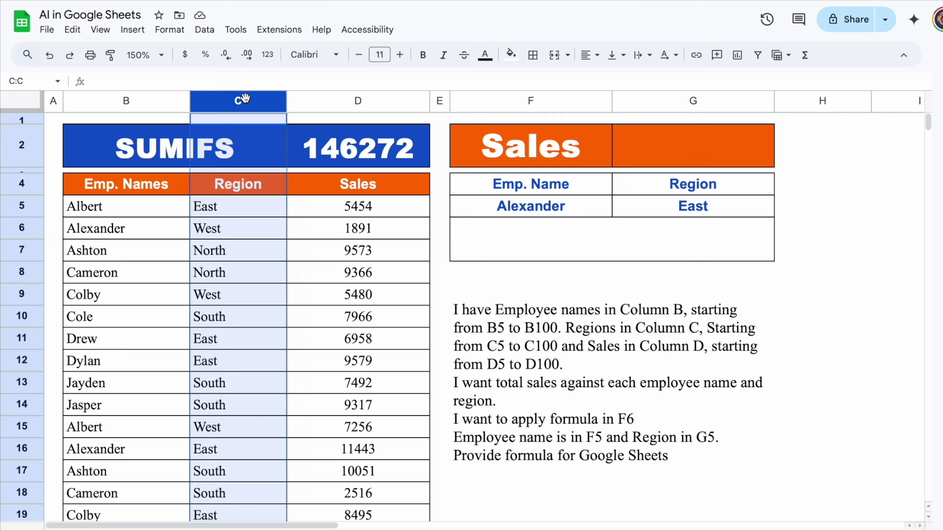
key(ctrl+c)
click(241, 211)
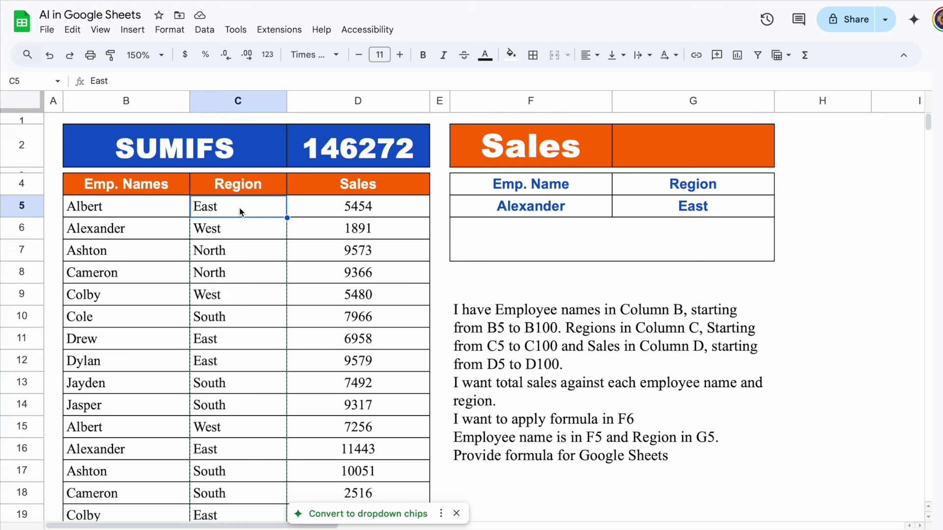
click(345, 99)
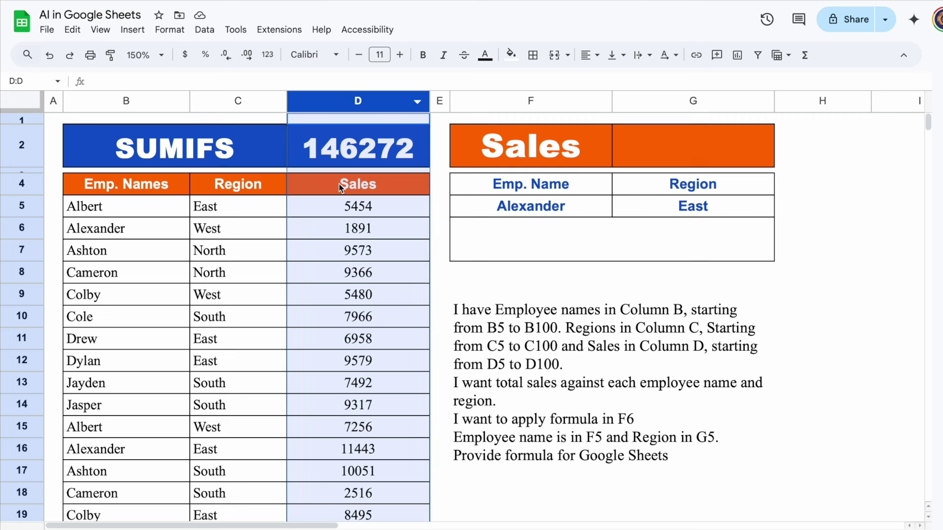
click(350, 207)
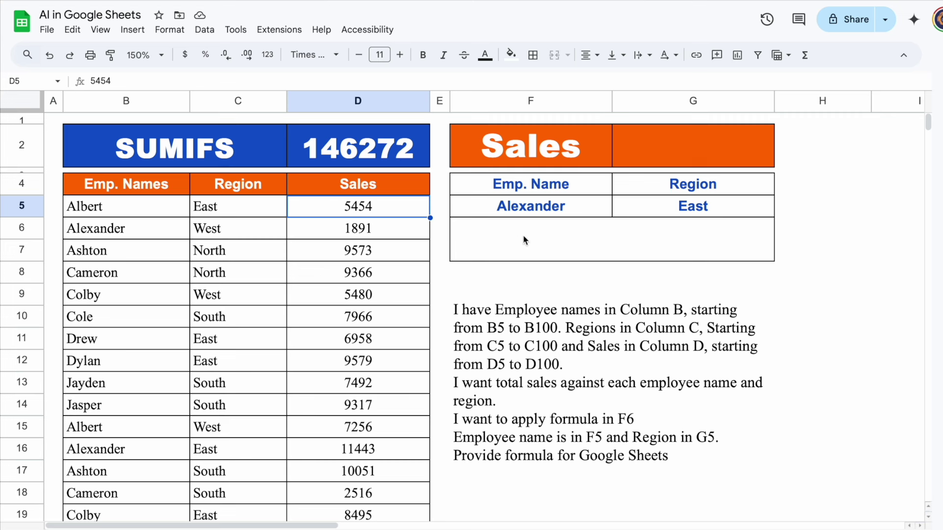
click(533, 243)
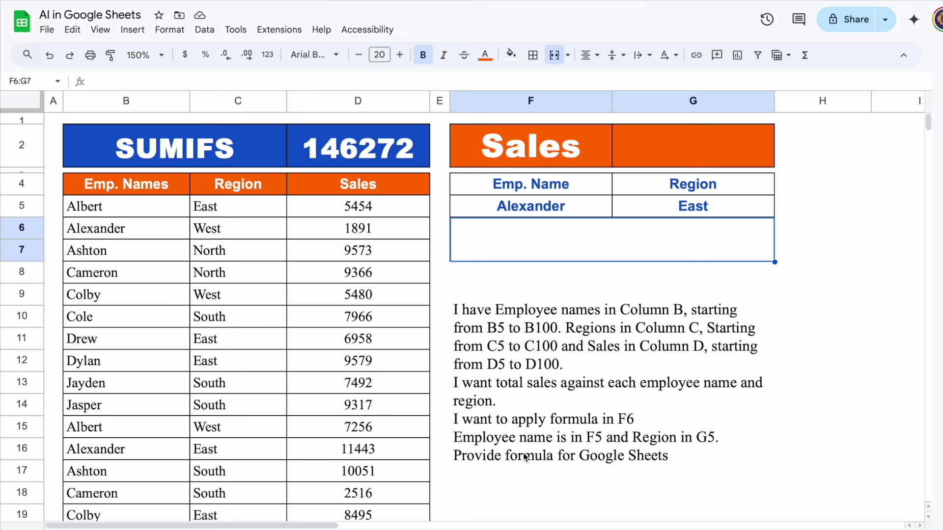
click(562, 211)
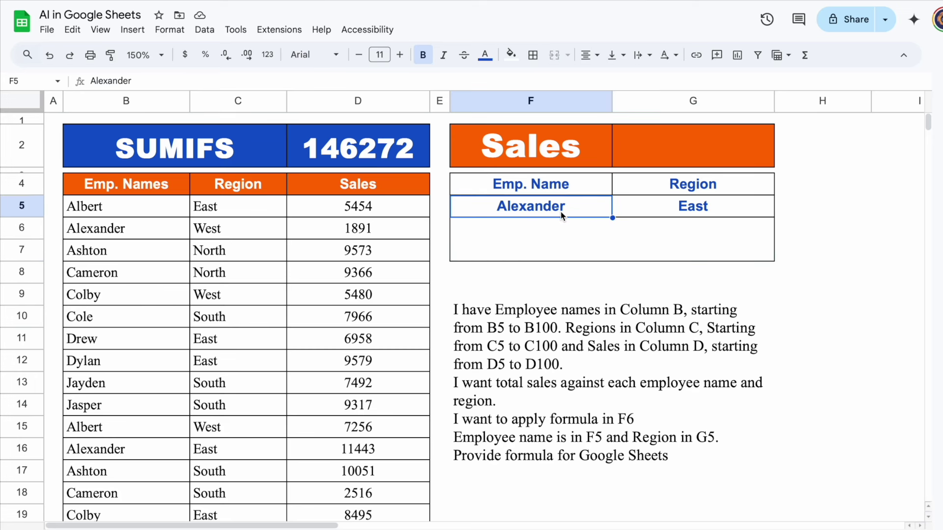
click(653, 212)
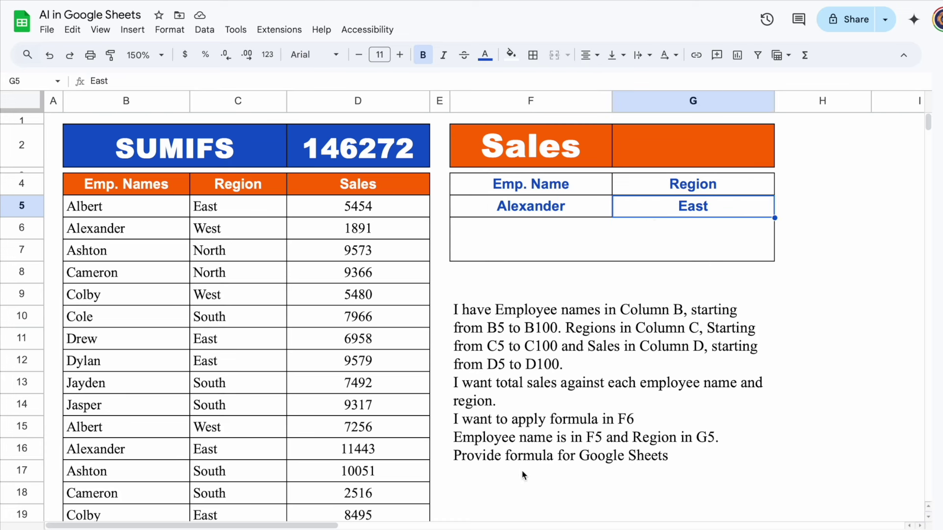
Copy the prompt text from the SUMIFS sheet and send it to ChatGPT.
double_click(673, 457)
drag(673, 457, 441, 266)
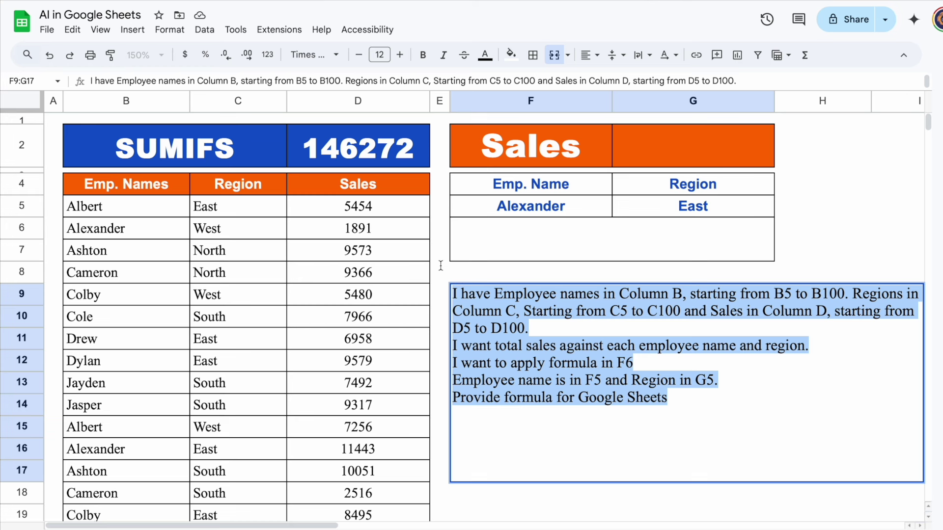
click(508, 249)
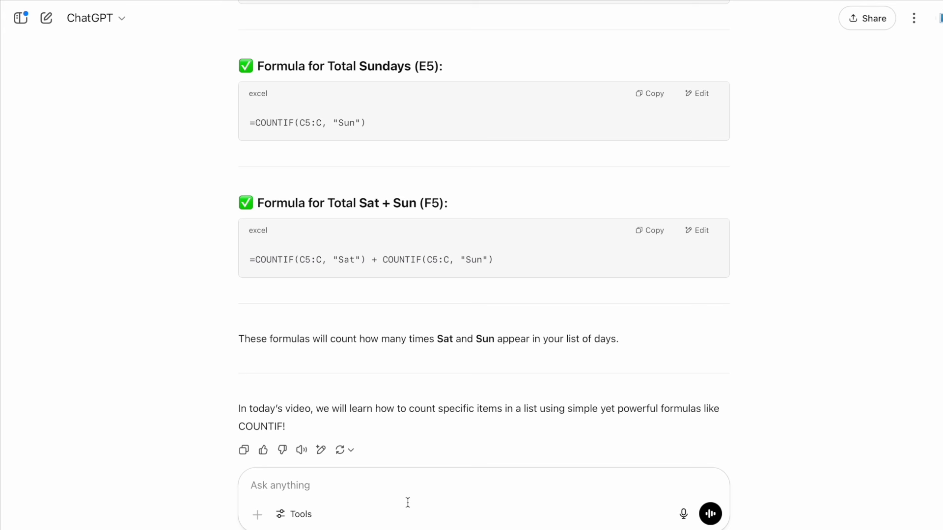
key(ctrl+v)
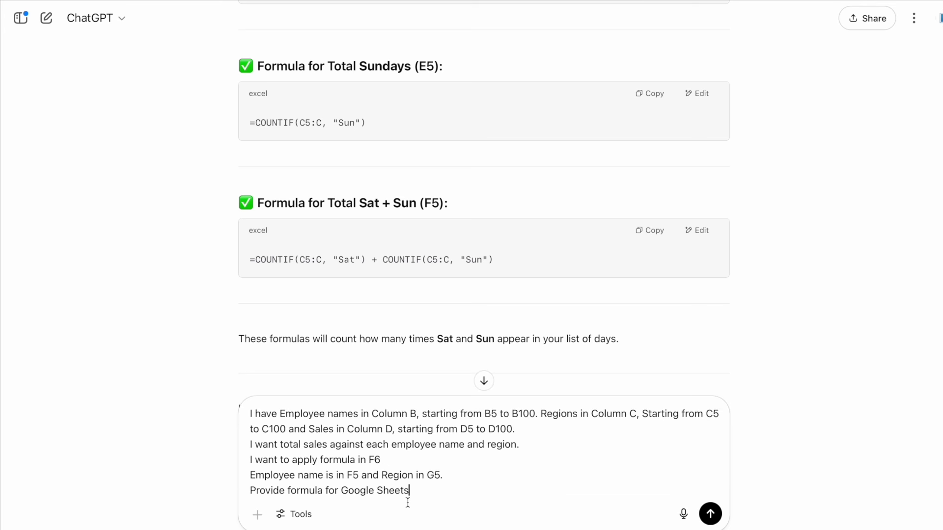
click(712, 514)
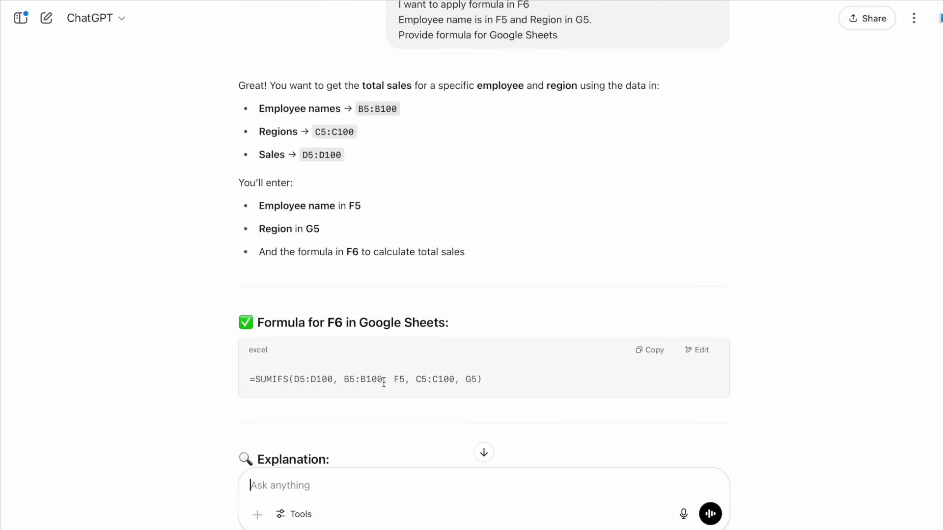
Copy ChatGPT's formula and enter =SUMIFS(D5:D100, B5:B100, F5, C5:C100, G5) in F6 of the SUMIFS sheet.
click(650, 350)
click(484, 453)
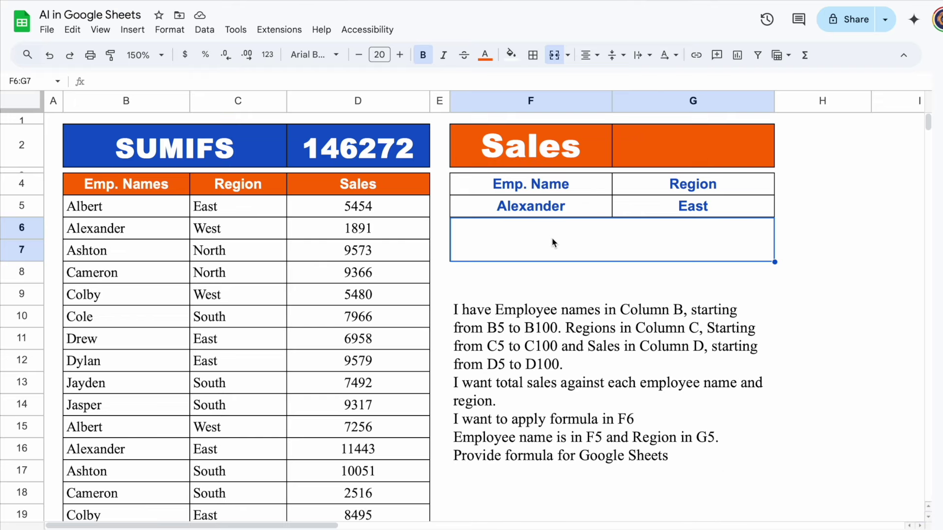
click(387, 79)
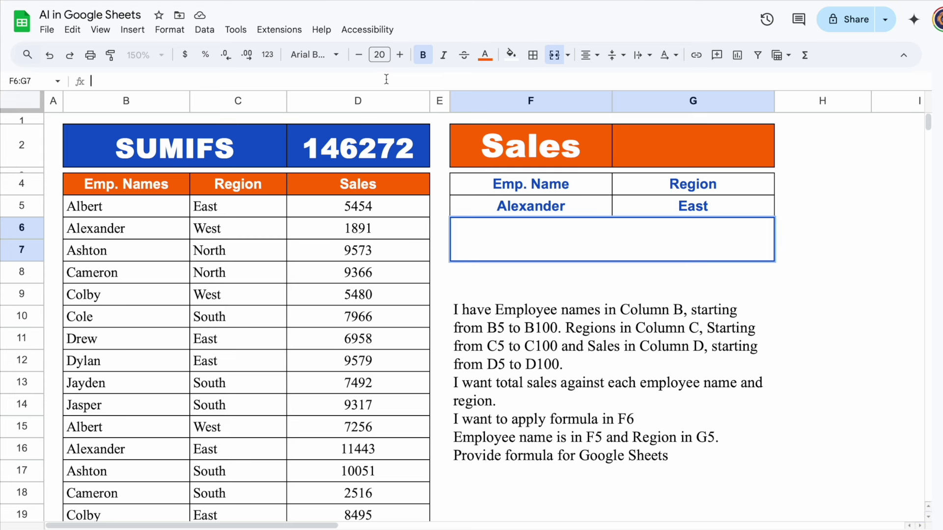
key(ctrl+v)
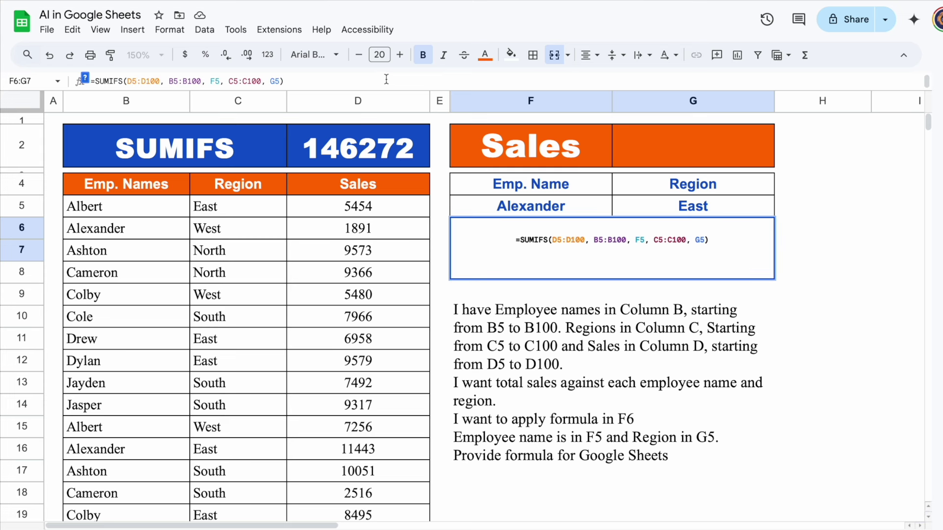
key(Return)
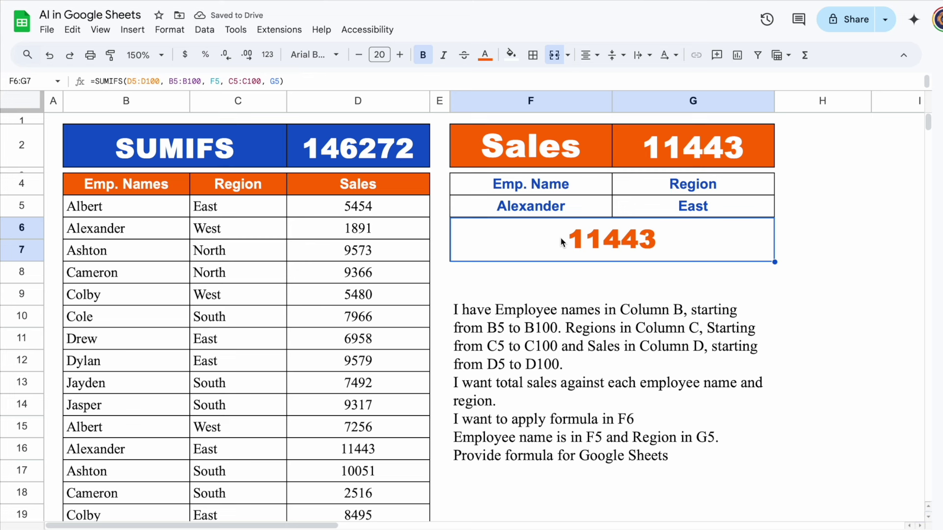
Test the SUMIFS formula with another region by setting the Region criterion in G5 to West.
click(693, 210)
double_click(694, 210)
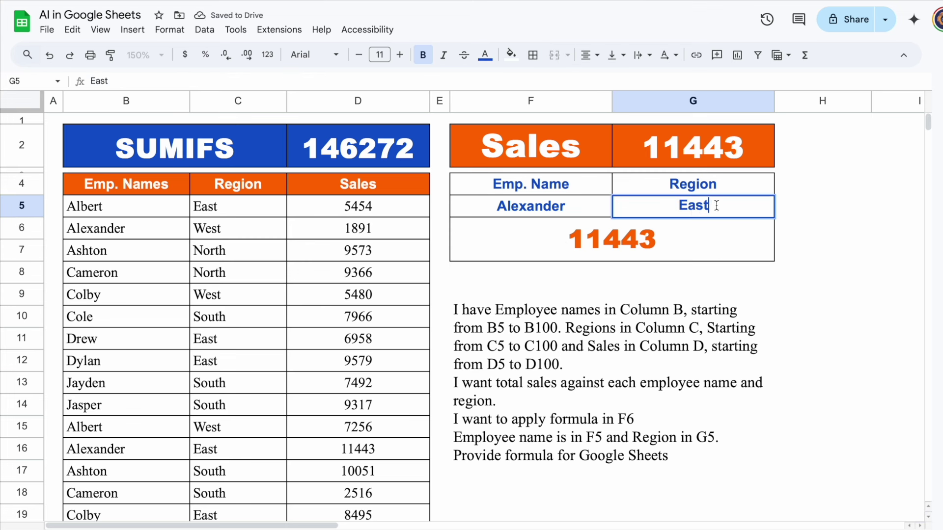
drag(709, 205, 664, 204)
text(West)
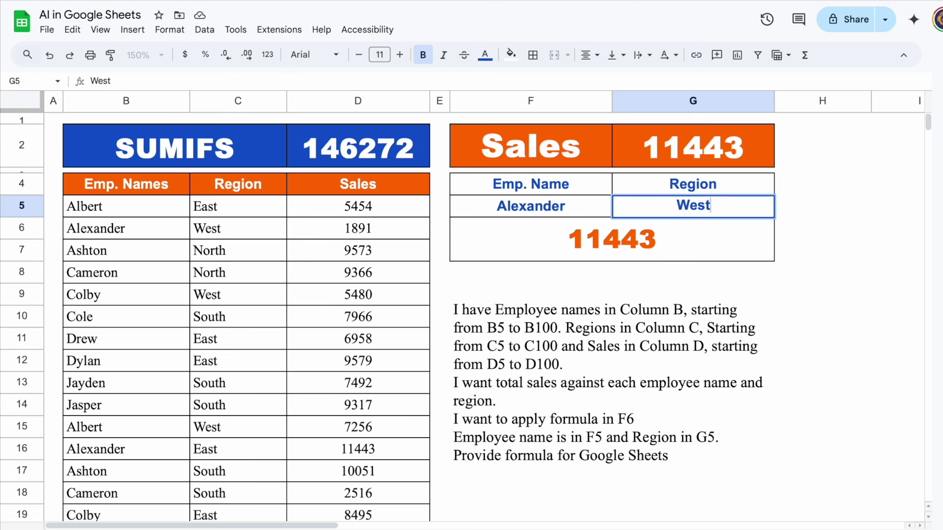
key(Return)
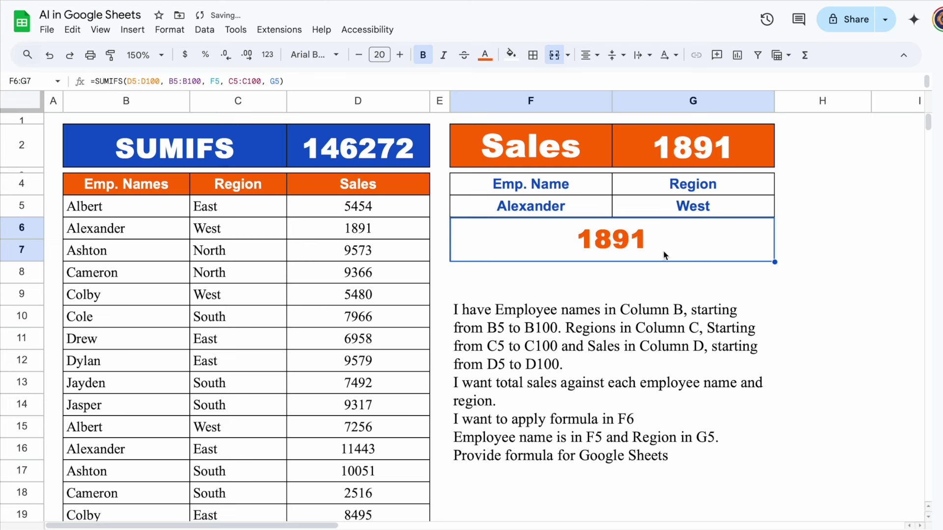
Replace the employee name criterion in F5 with the first employee's name from the Emp. Names column.
double_click(564, 212)
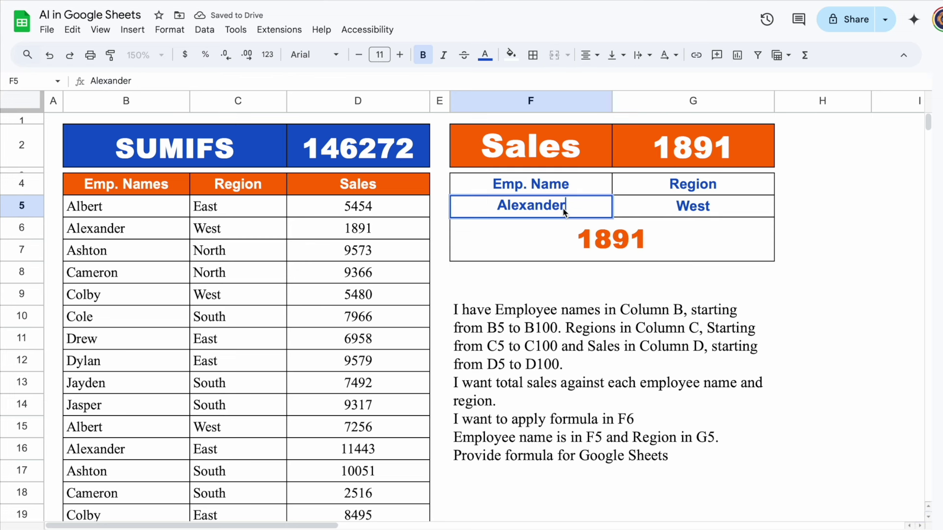
drag(567, 207, 492, 205)
text(Albert)
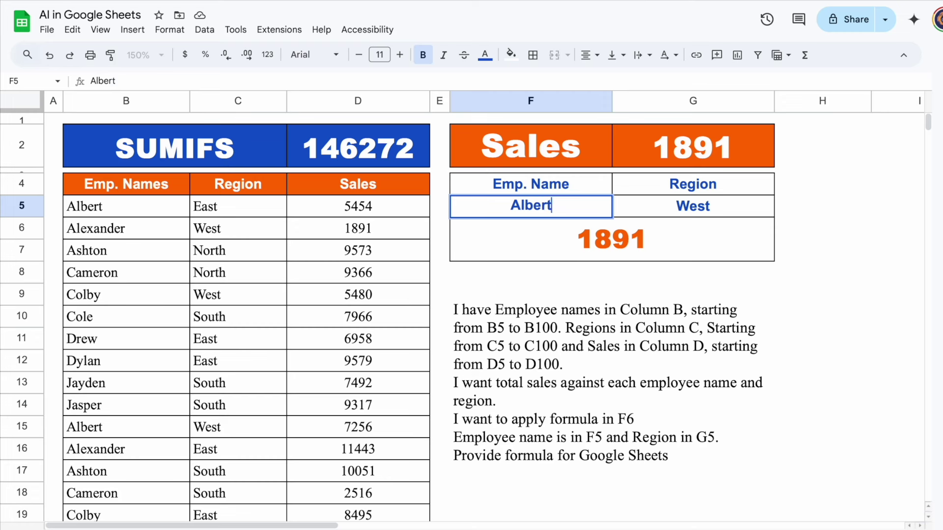
key(Return)
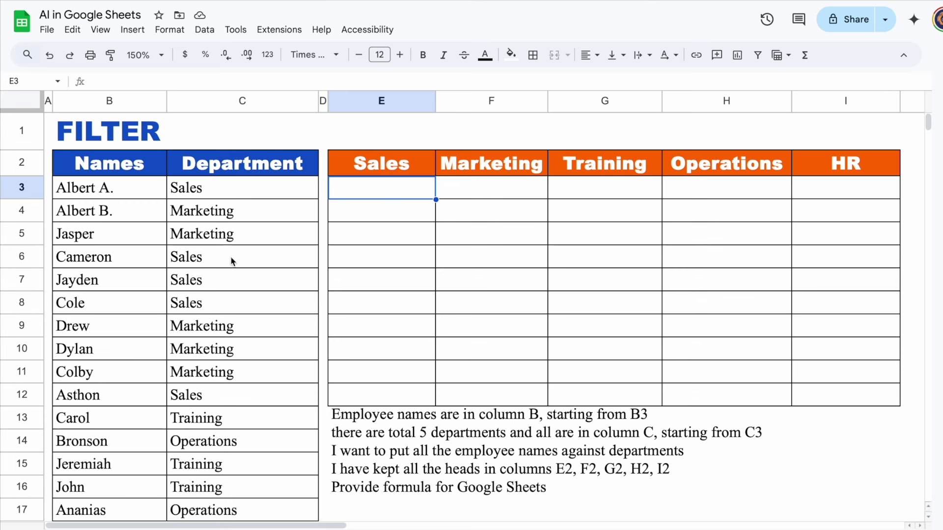
Examine the FILTER sheet's names in column B, departments in column C, department headings in E2:I2 and the prompt text.
click(399, 172)
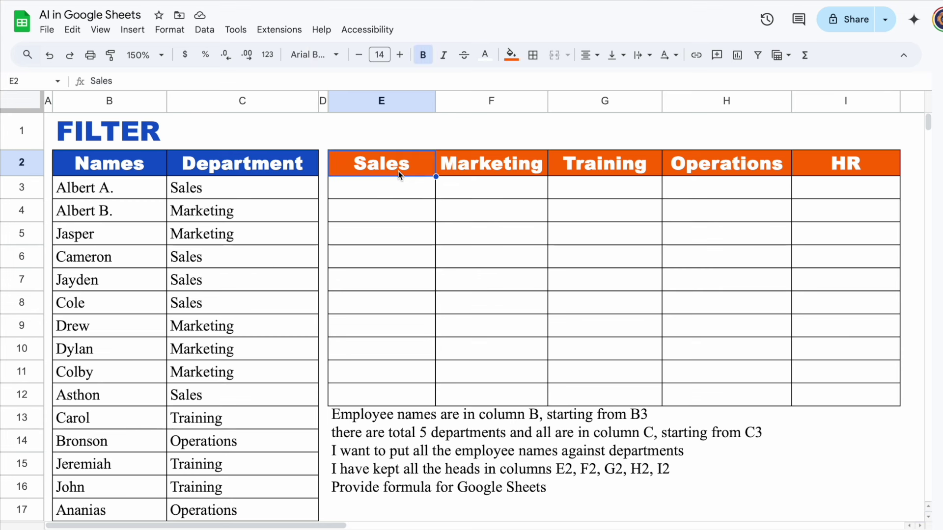
click(488, 170)
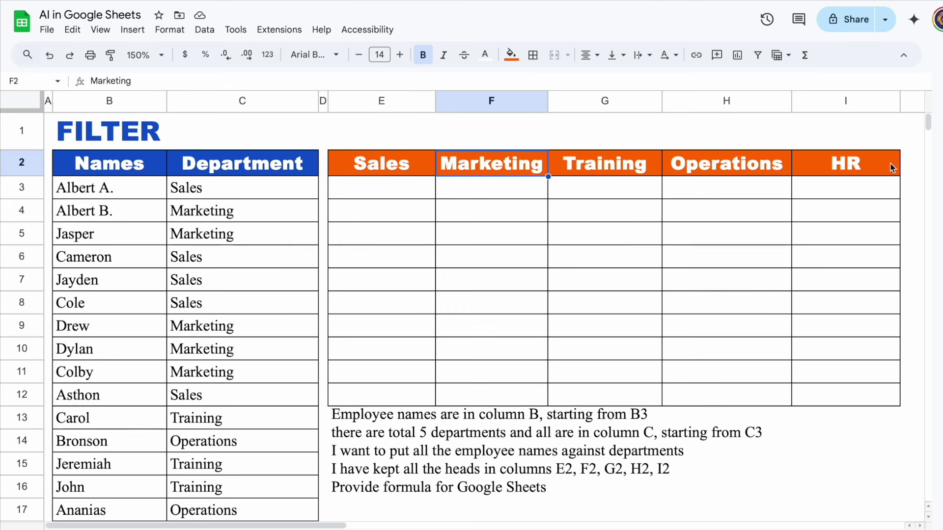
click(435, 450)
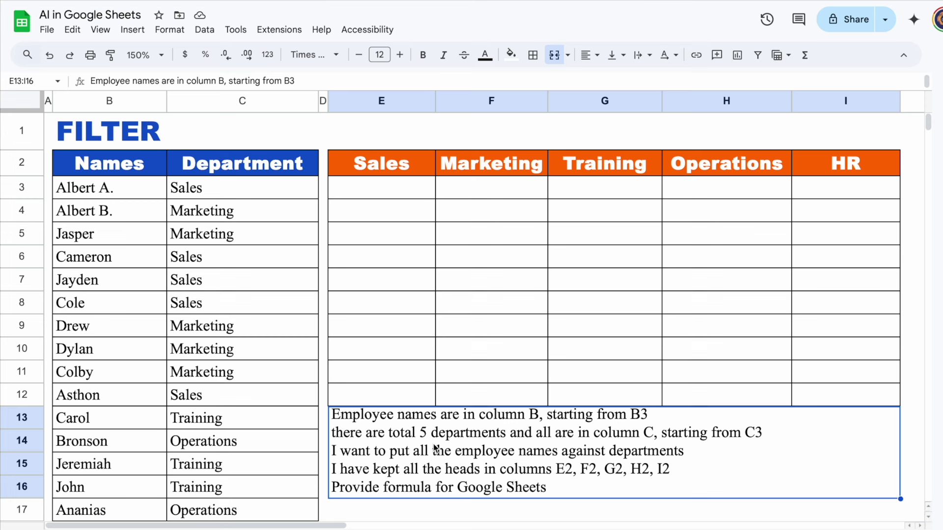
click(137, 98)
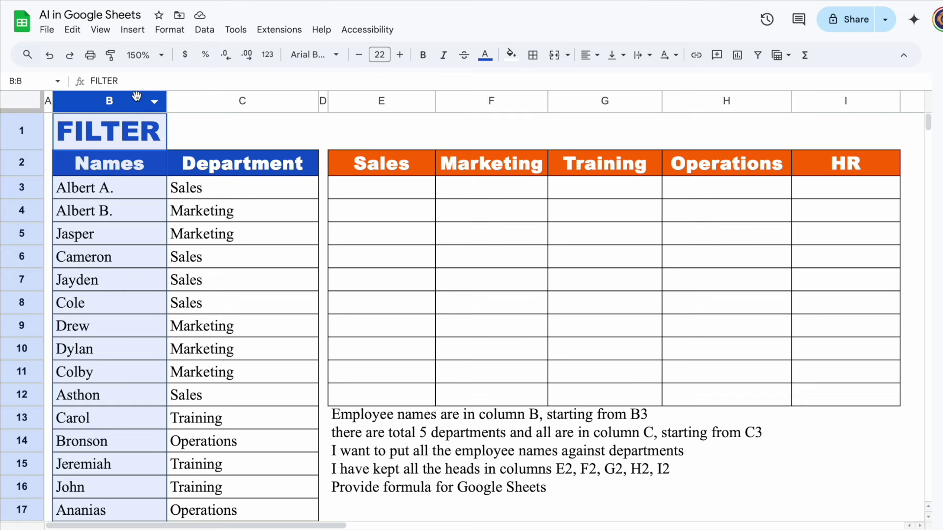
click(125, 195)
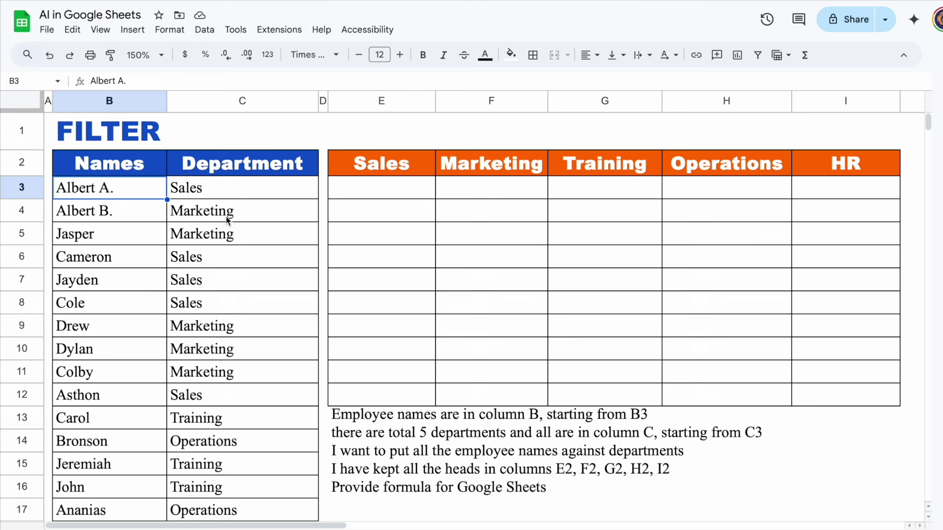
click(388, 162)
click(488, 162)
click(604, 162)
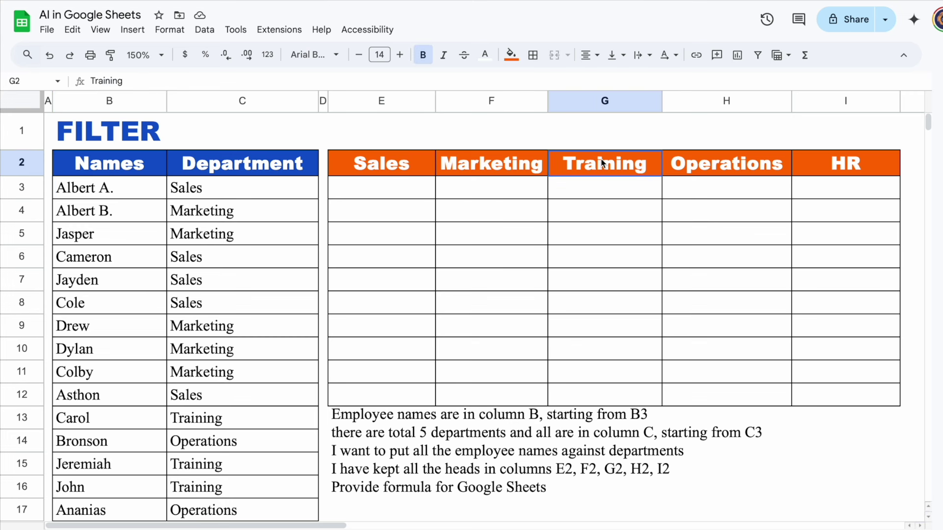
click(714, 165)
click(816, 162)
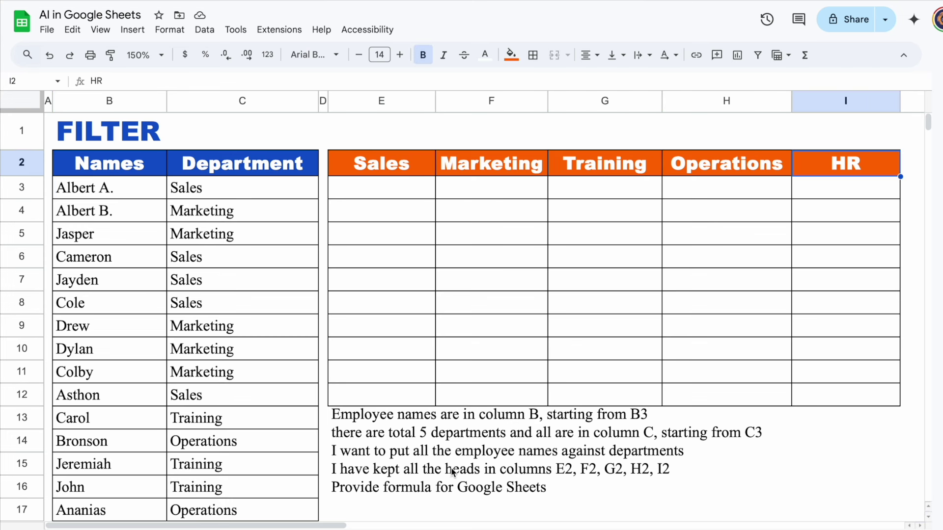
click(266, 101)
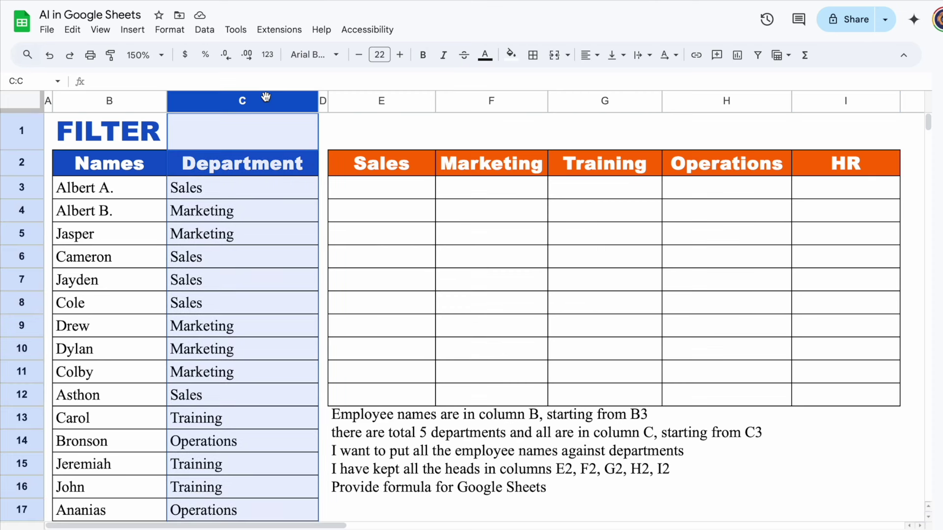
click(253, 186)
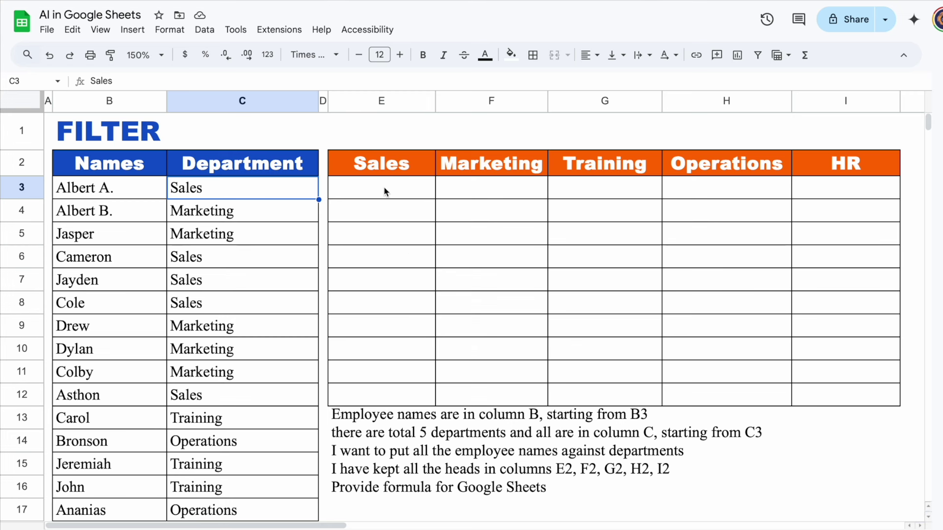
click(391, 165)
click(458, 163)
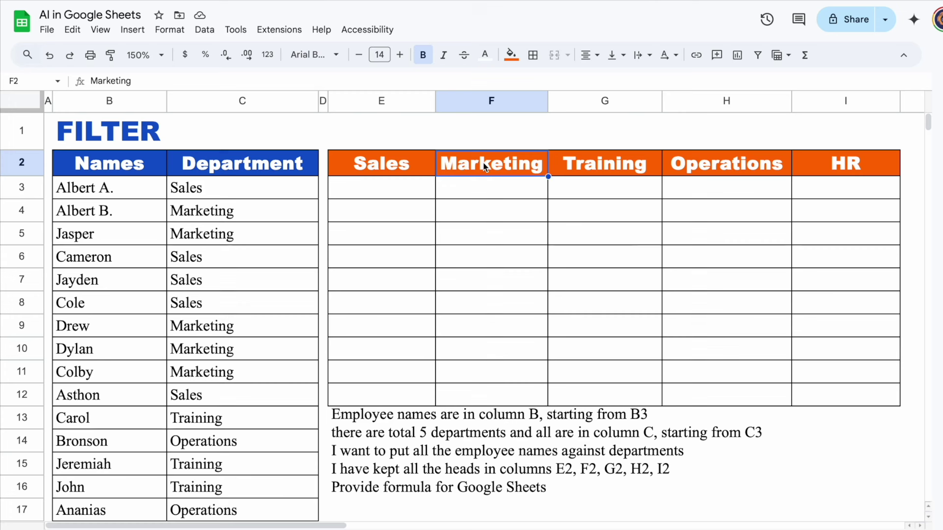
click(581, 170)
click(689, 169)
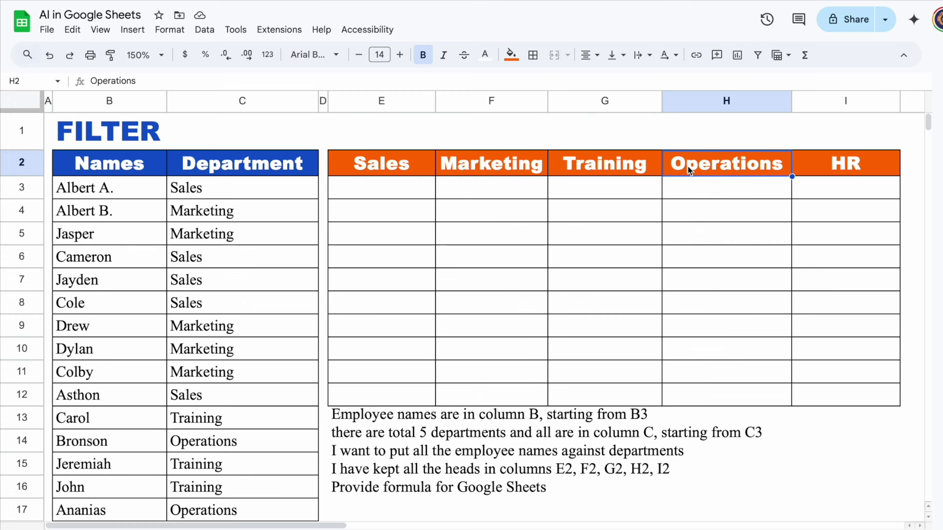
click(807, 167)
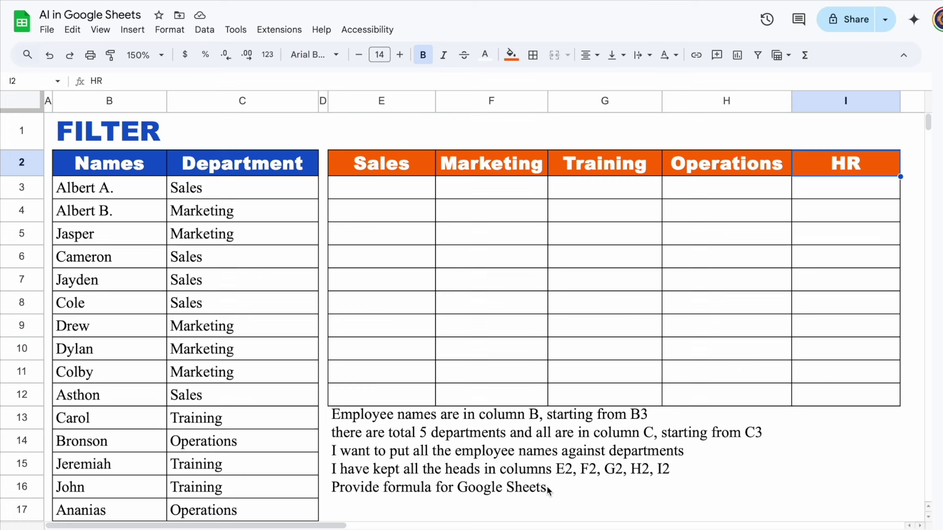
Copy the prompt text from the FILTER sheet and send it to ChatGPT.
click(556, 493)
double_click(556, 493)
drag(557, 493, 329, 409)
key(ctrl+c)
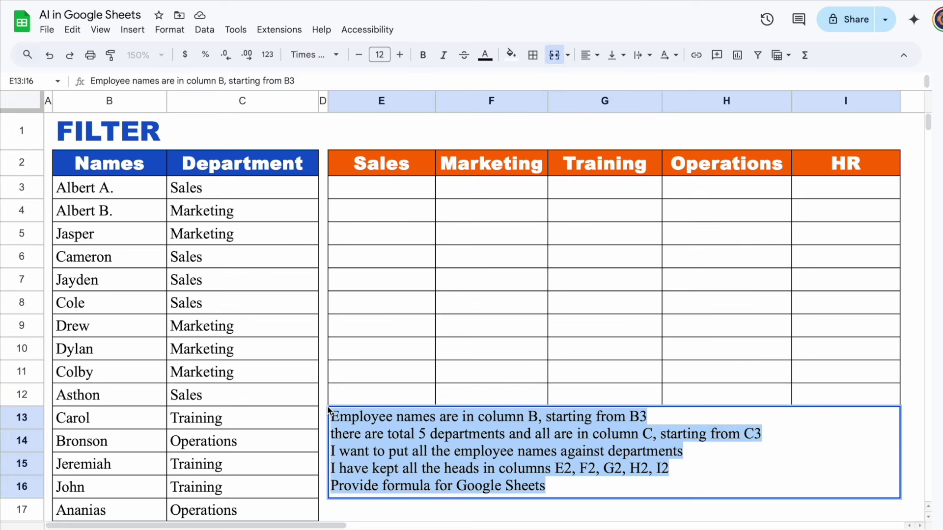
click(376, 196)
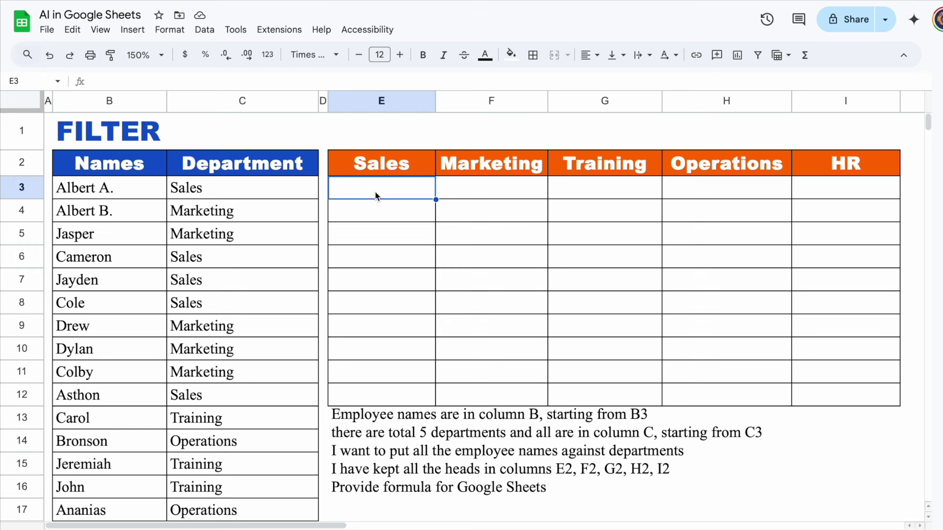
click(327, 487)
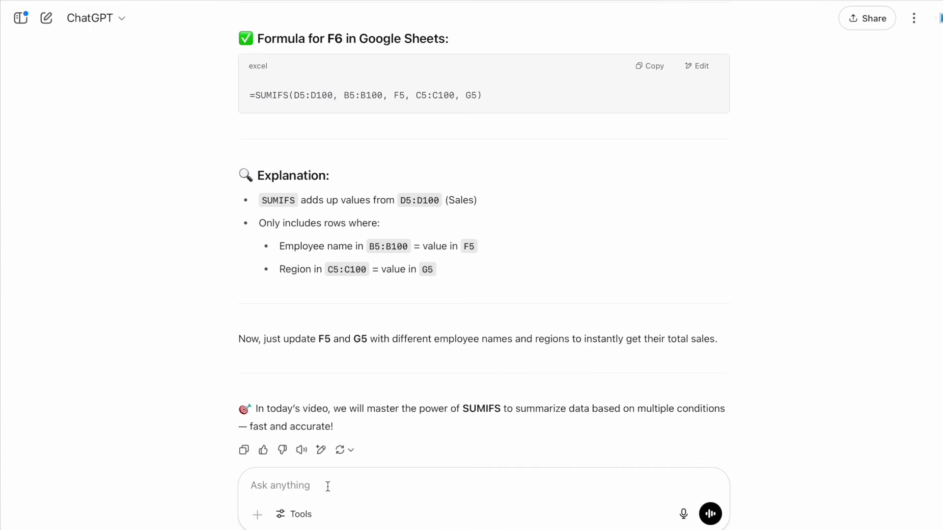
key(ctrl+v)
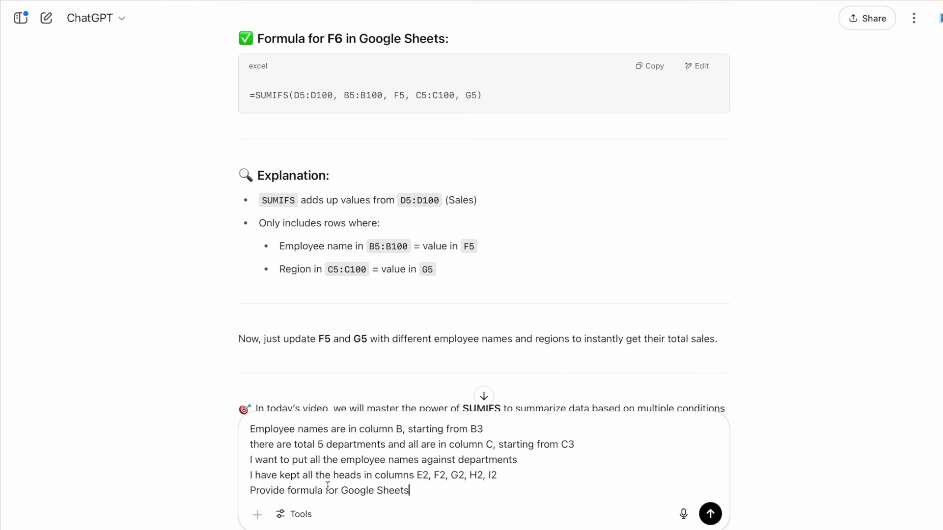
click(711, 514)
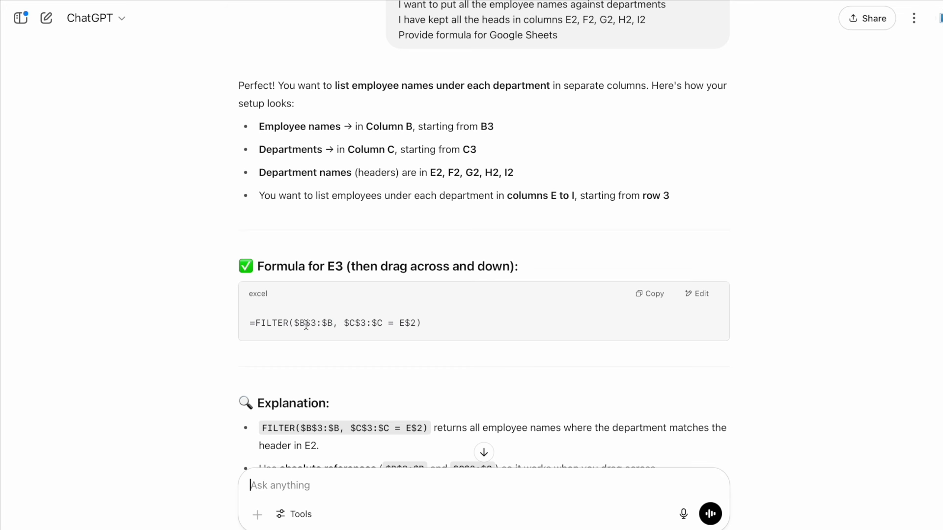
Copy ChatGPT's formula and enter =FILTER($B$3:$B, $C$3:$C = E$2) in E3 of the FILTER sheet.
click(484, 452)
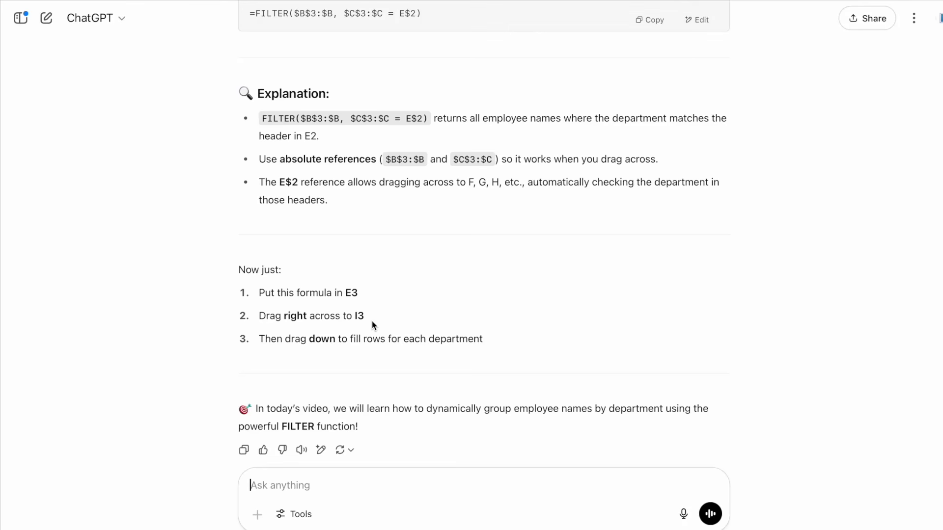
scroll(756, 154, up, 3)
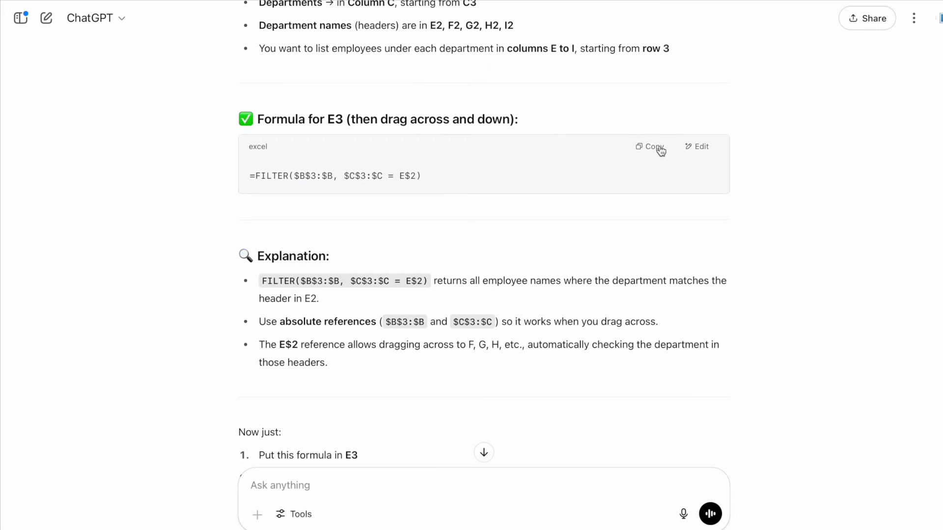
click(656, 150)
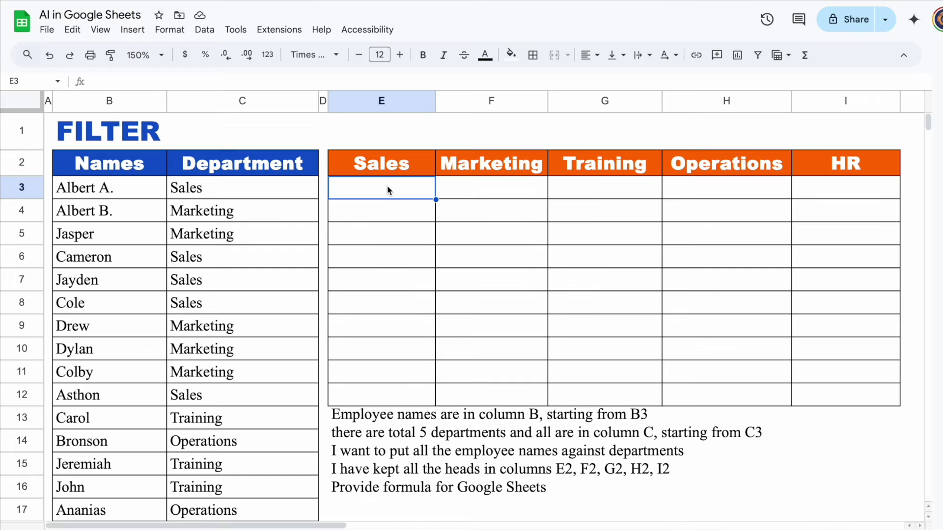
click(324, 85)
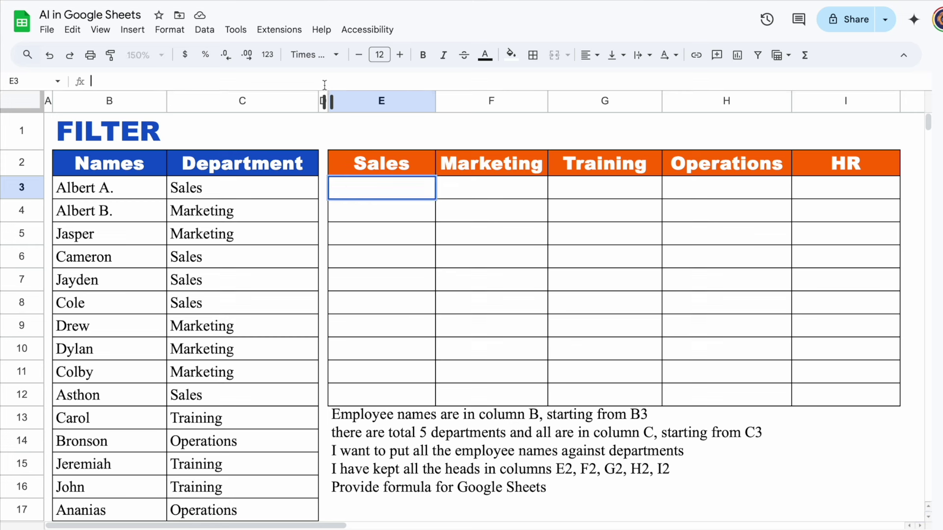
key(ctrl+v)
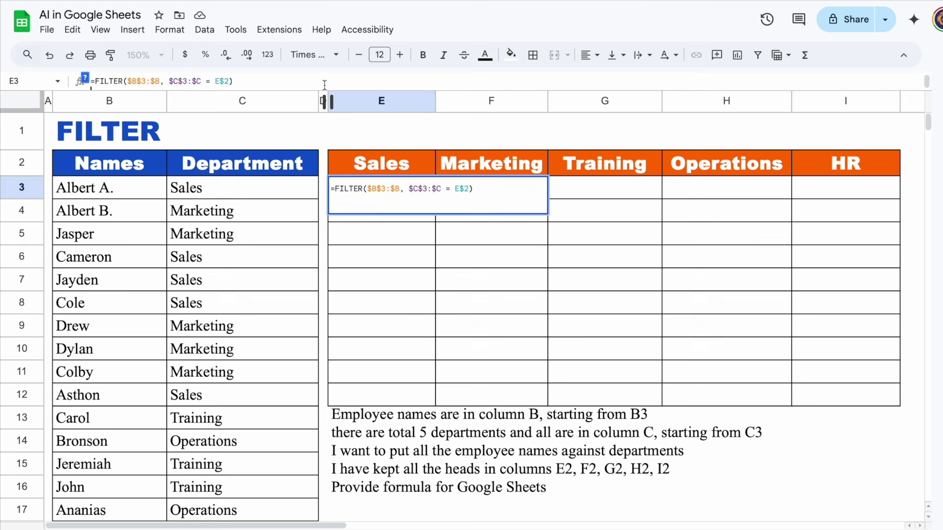
key(Return)
Check the Sales list against the matching rows in columns B and C, and fill the E3 formula across to I3.
click(430, 194)
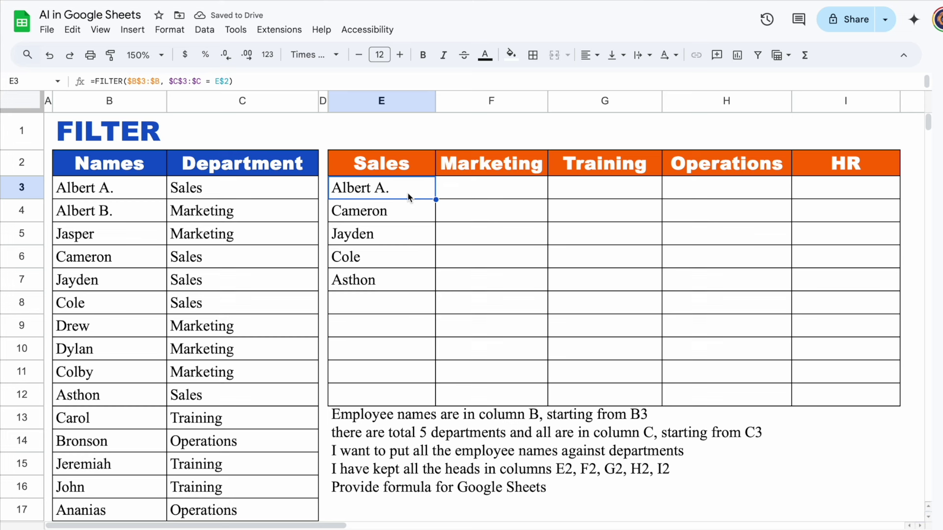
drag(98, 188, 218, 190)
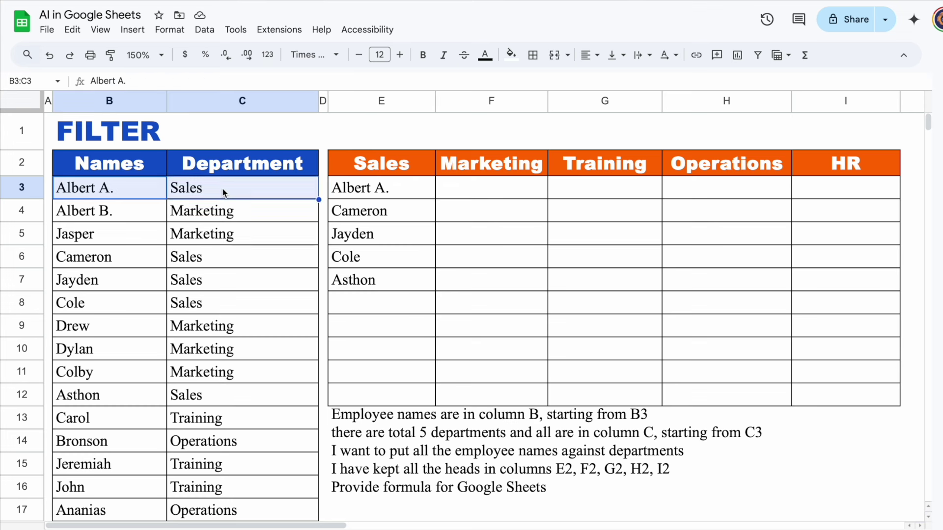
drag(113, 256, 210, 261)
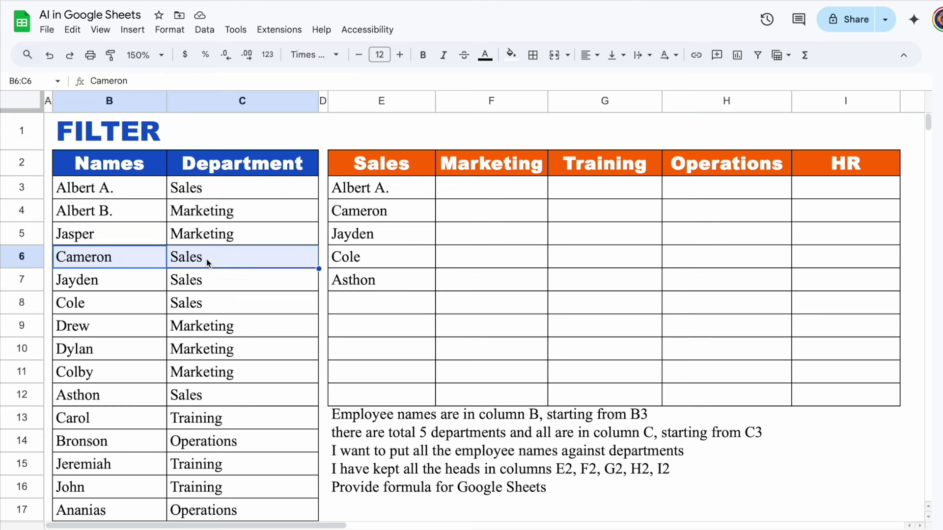
drag(137, 288, 210, 278)
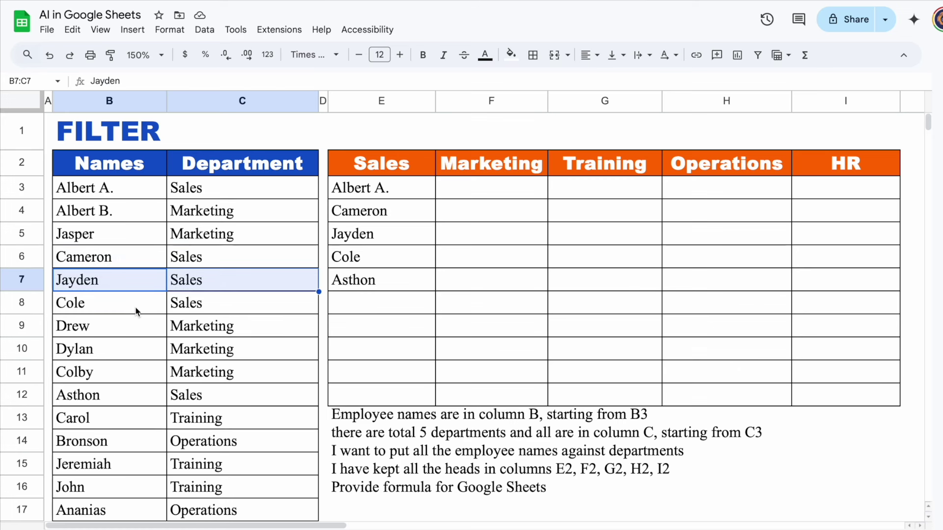
drag(134, 309, 198, 309)
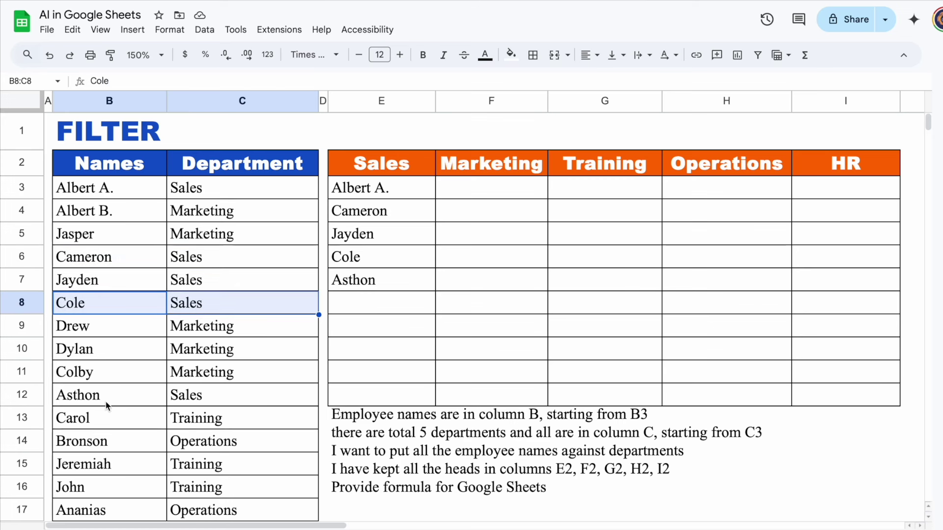
drag(106, 399, 193, 399)
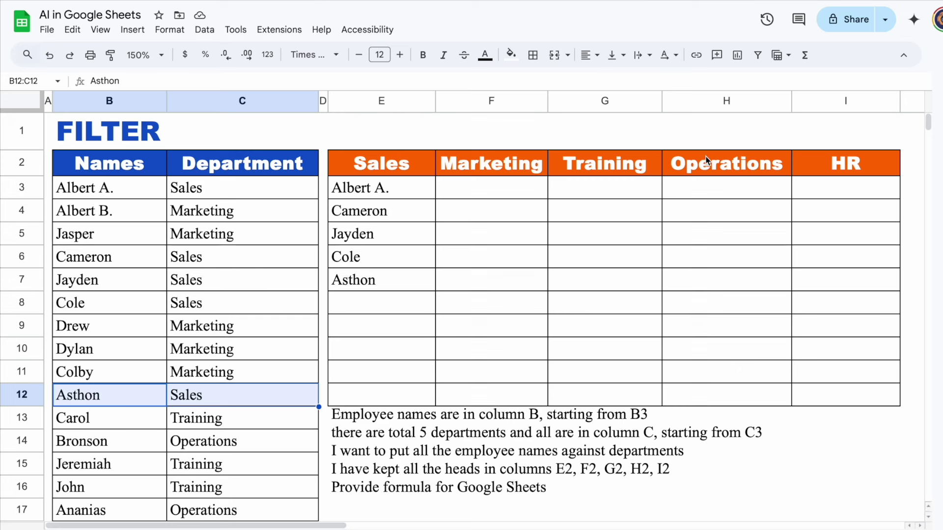
click(429, 192)
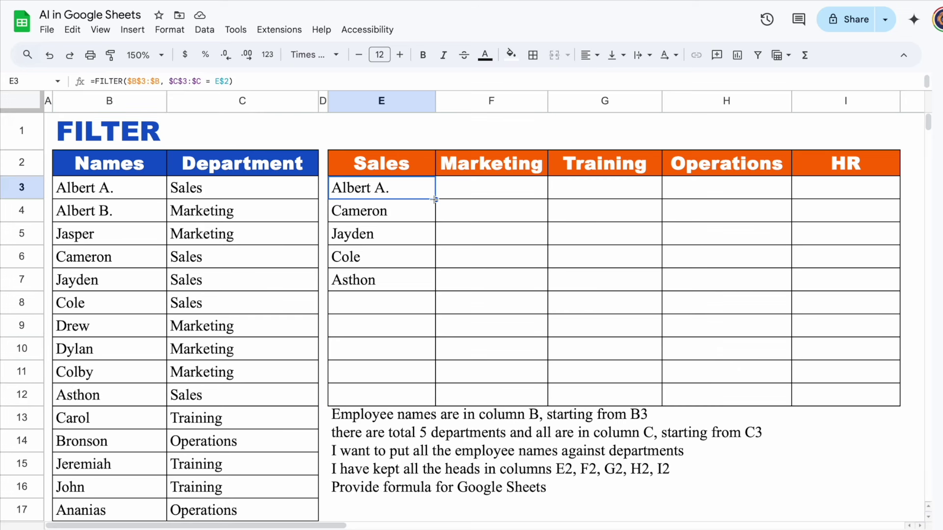
drag(435, 199, 855, 204)
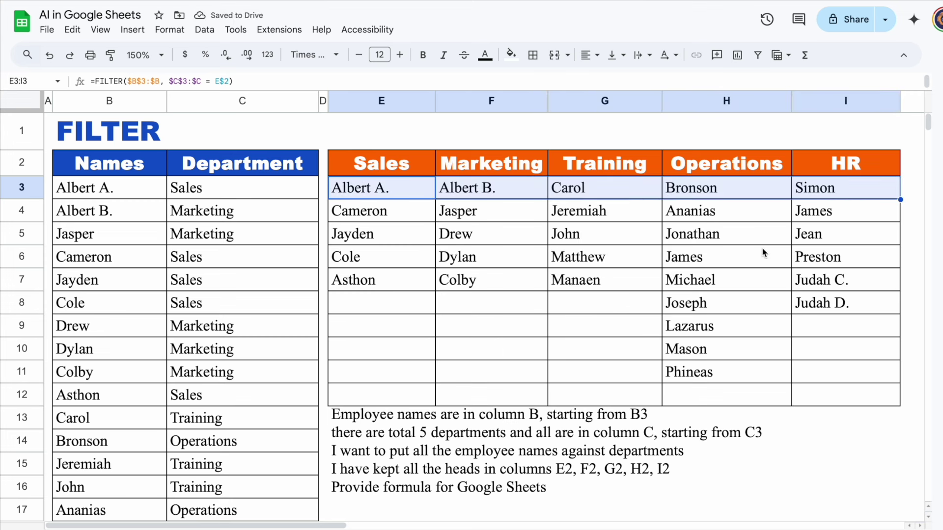
Test the FILTER formula by changing the Operations heading in H2 to Sales.
click(709, 170)
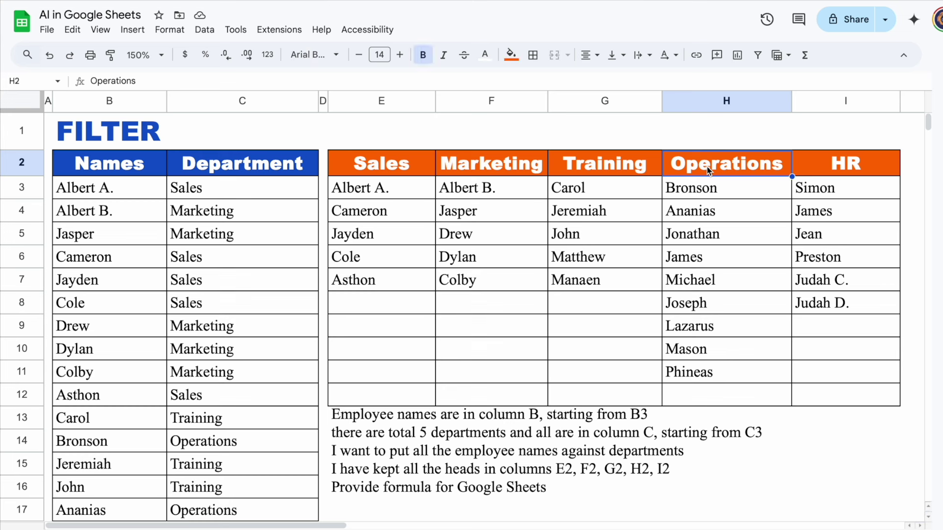
text(Sales)
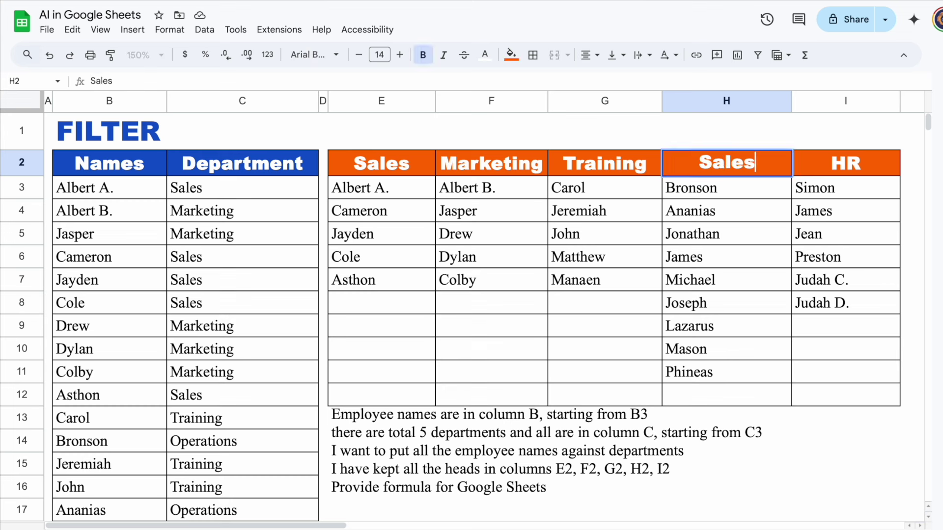
key(Return)
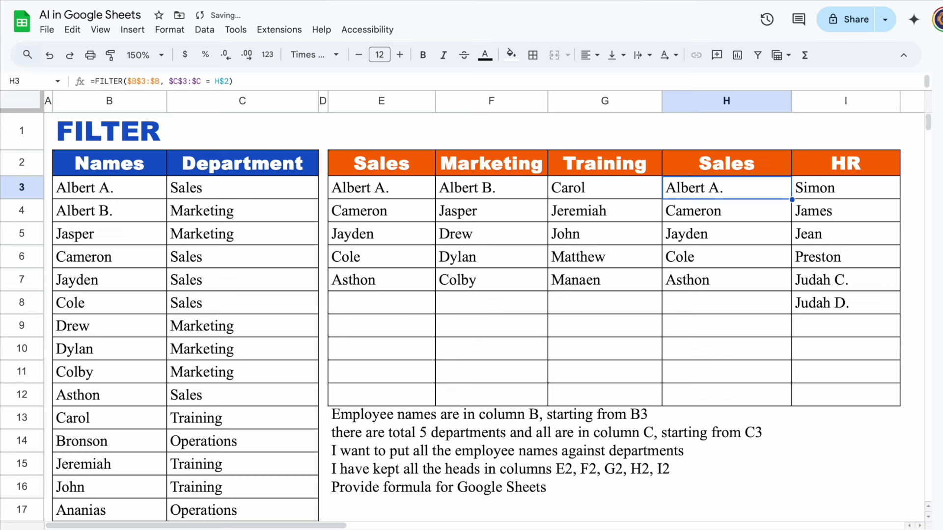
Test the FILTER formula with another department by setting the heading in H2 to HR.
click(766, 160)
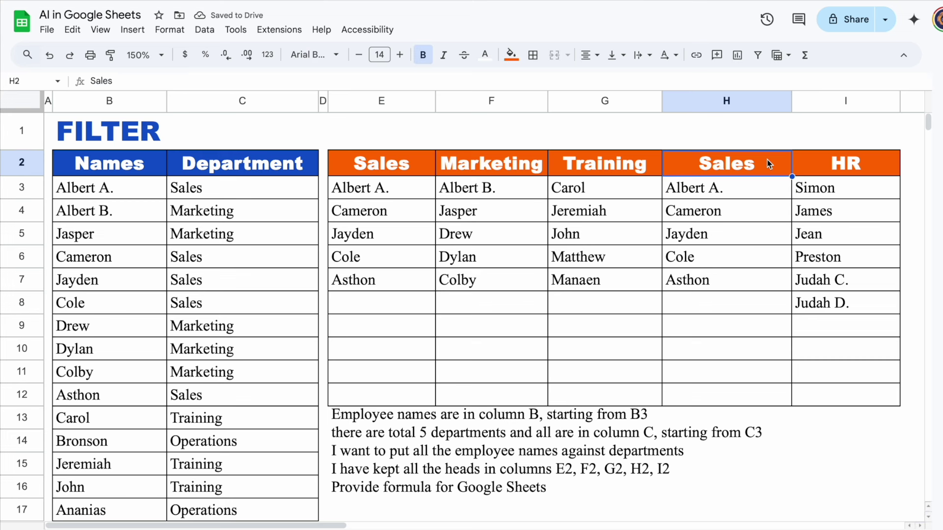
text(HR)
key(Return)
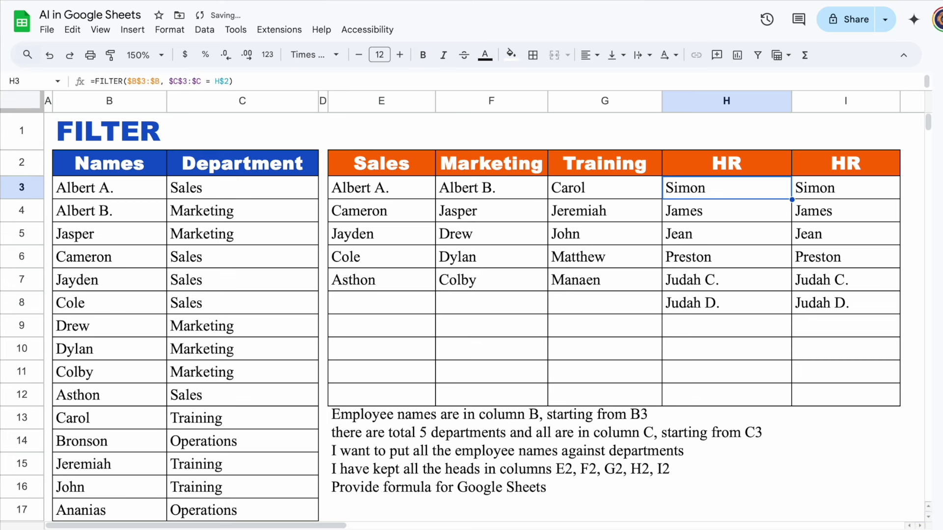